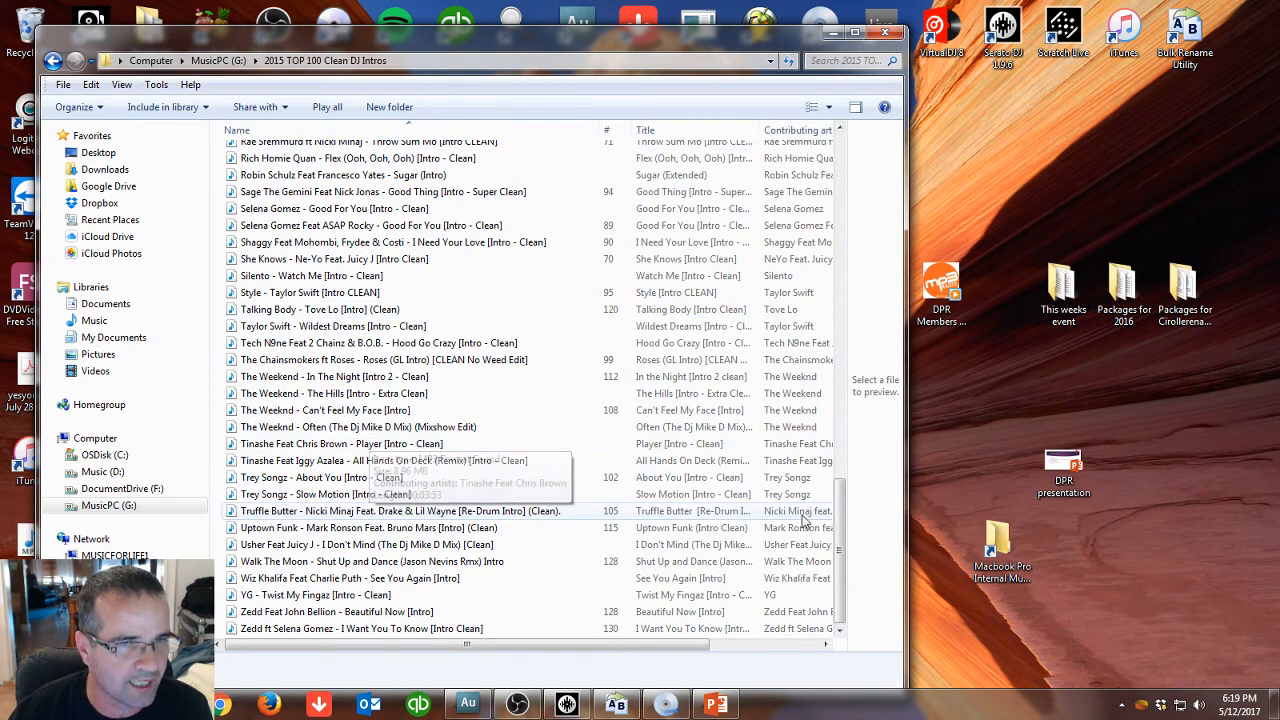
Put away the 2015 TOP 100 Clean DJ Intros folder and review the BPM-prefixed songs in the 2014 TOP 100 Clean DJ Intros folder.
left_click_drag(842, 540, 838, 334)
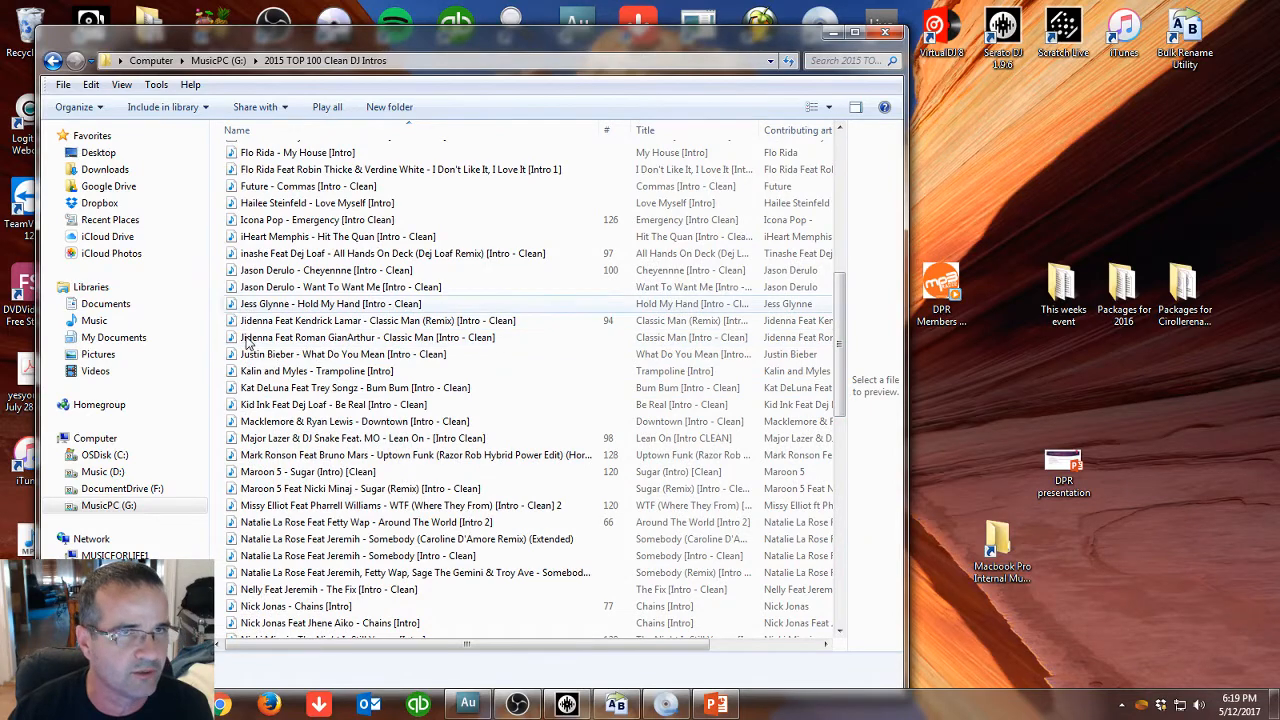
left_click(833, 35)
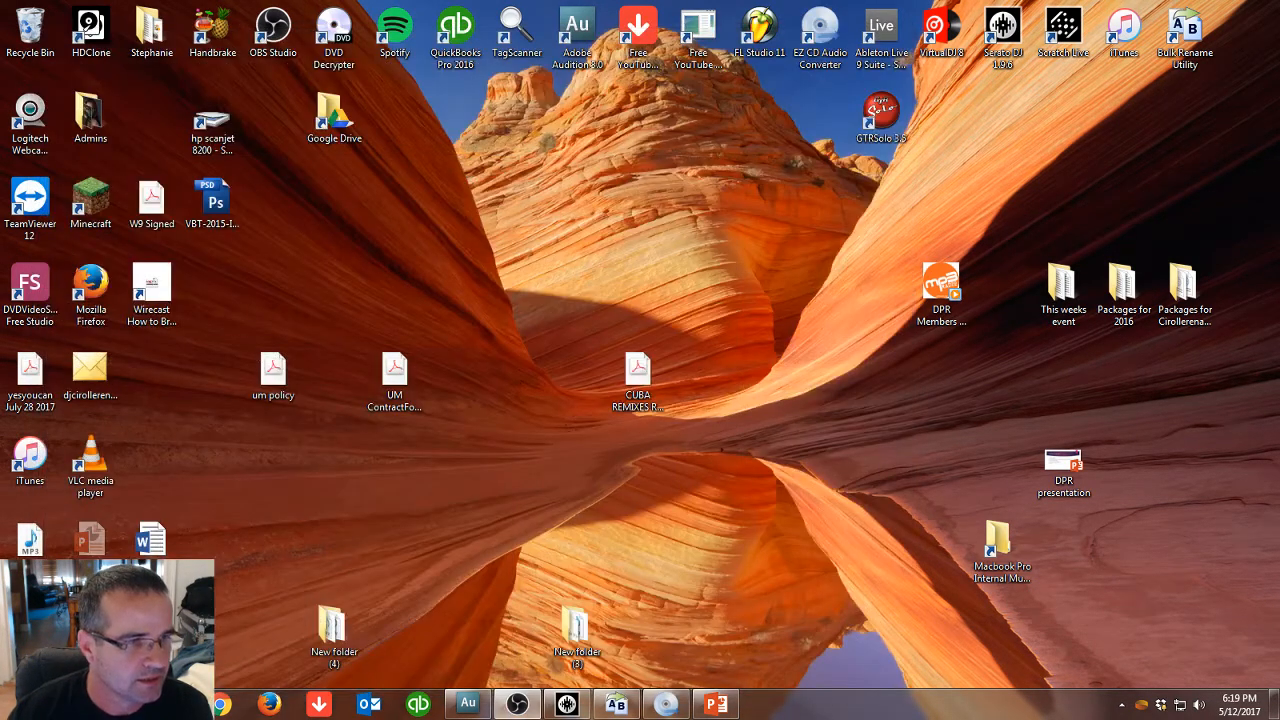
mouse_move(170, 704)
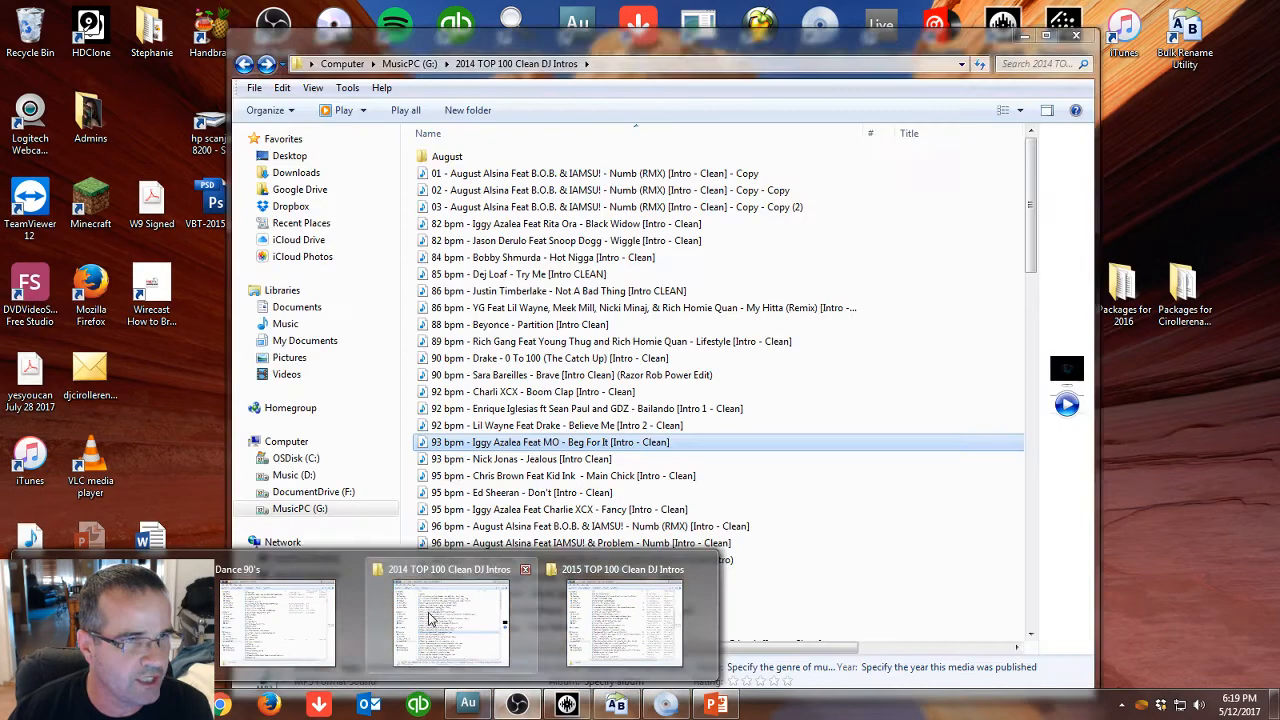
left_click(430, 620)
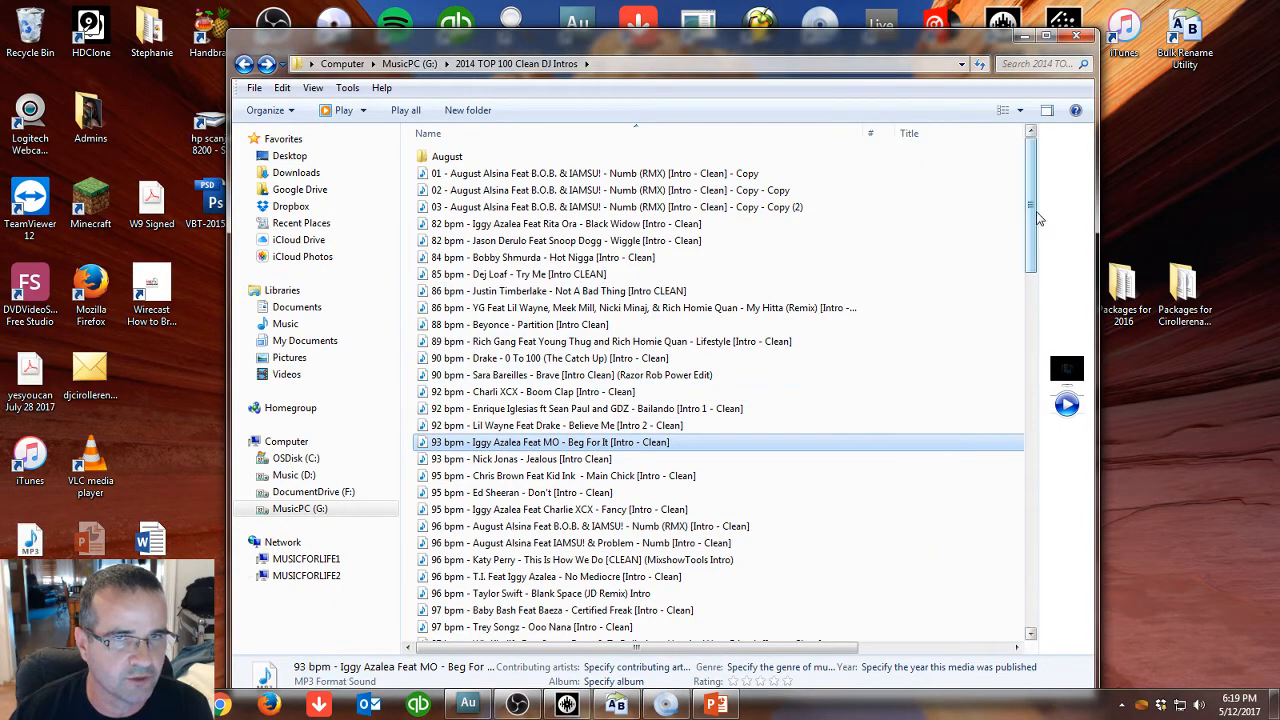
scroll(1030, 236, "down", 2)
scroll(1030, 240, "down", 2)
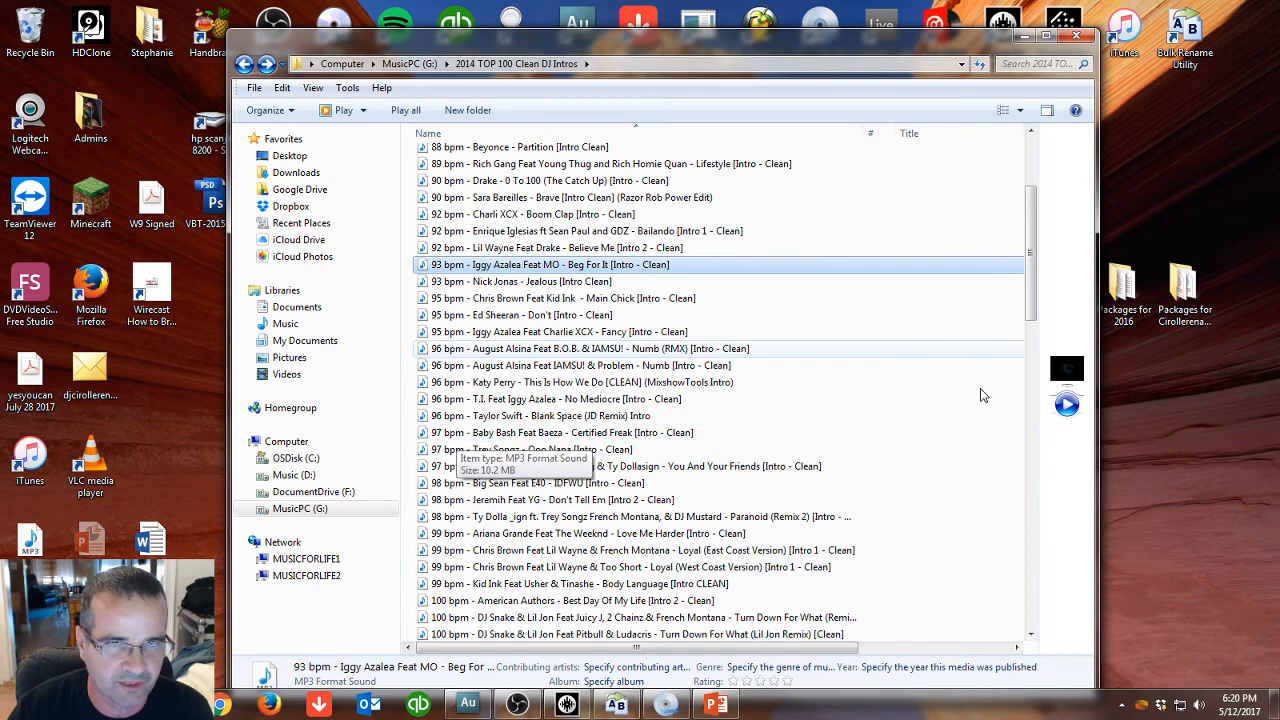
mouse_move(1030, 288)
left_mouse_down()
mouse_move(1038, 468)
mouse_move(1033, 277)
left_mouse_up()
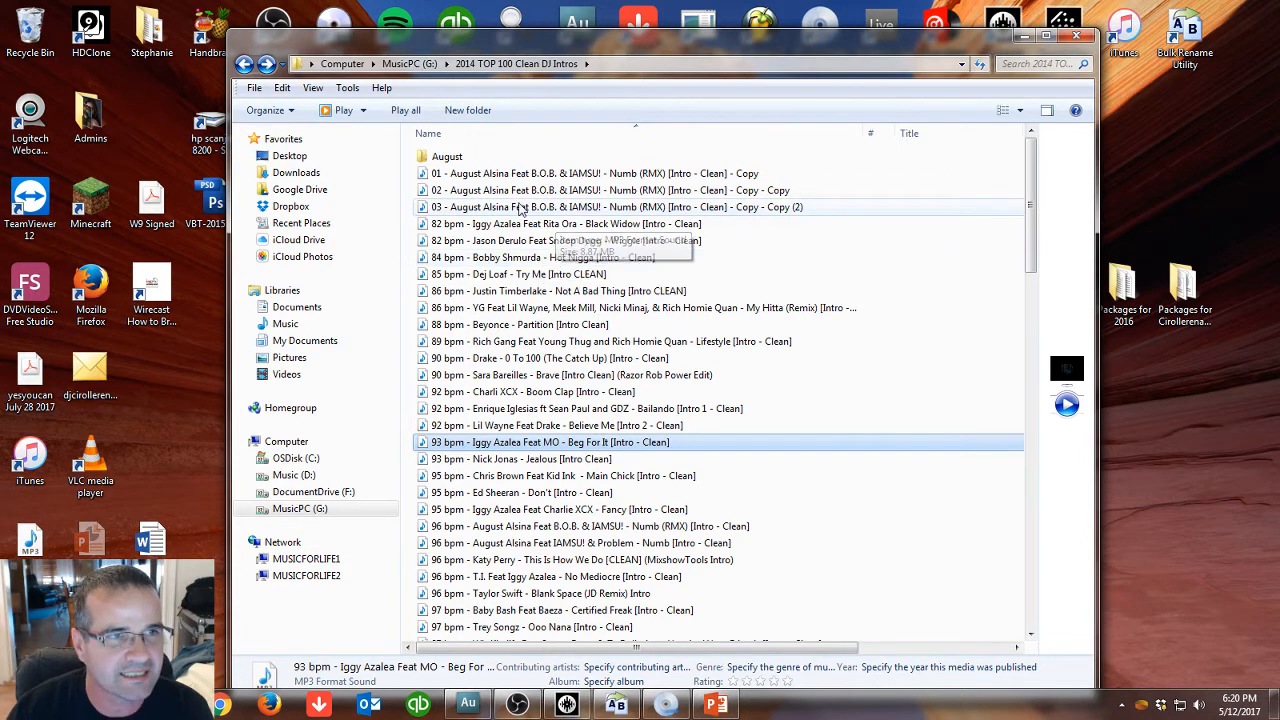
Open the August subfolder and widen the Name column to fit the full file names, then select the unnumbered Numb (RMX) song.
double_click(448, 157)
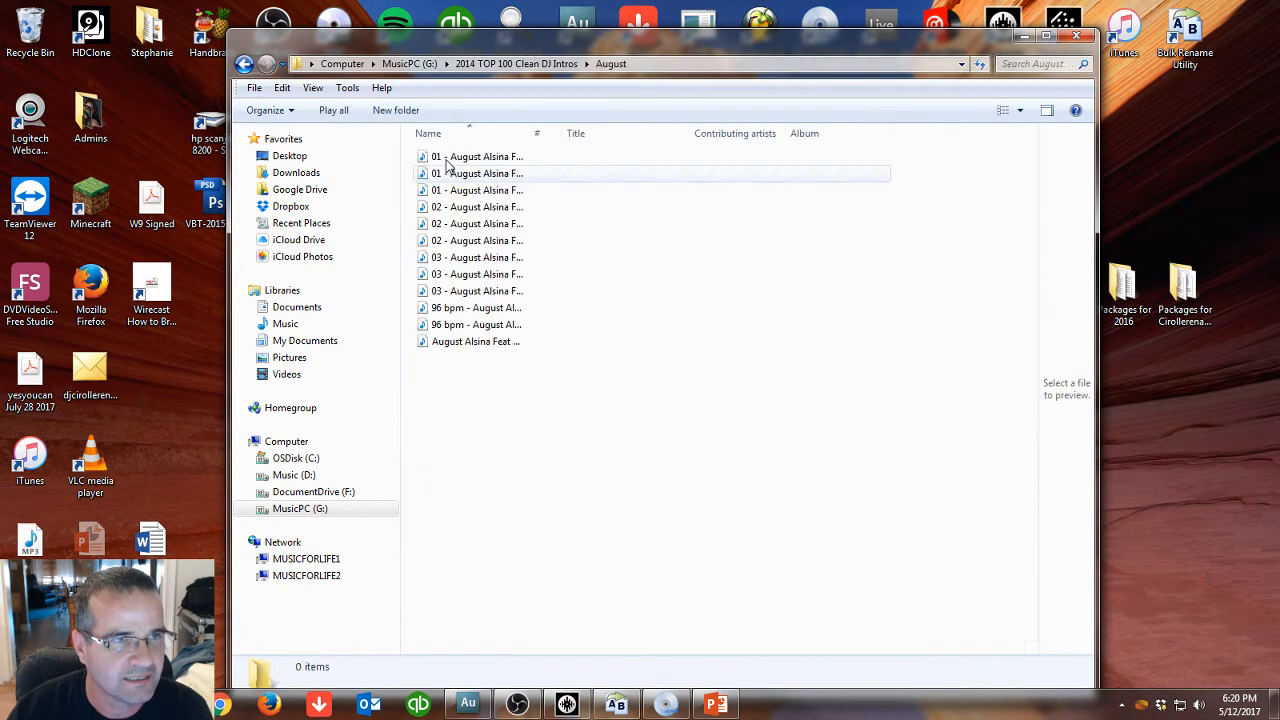
left_click_drag(531, 133, 951, 186)
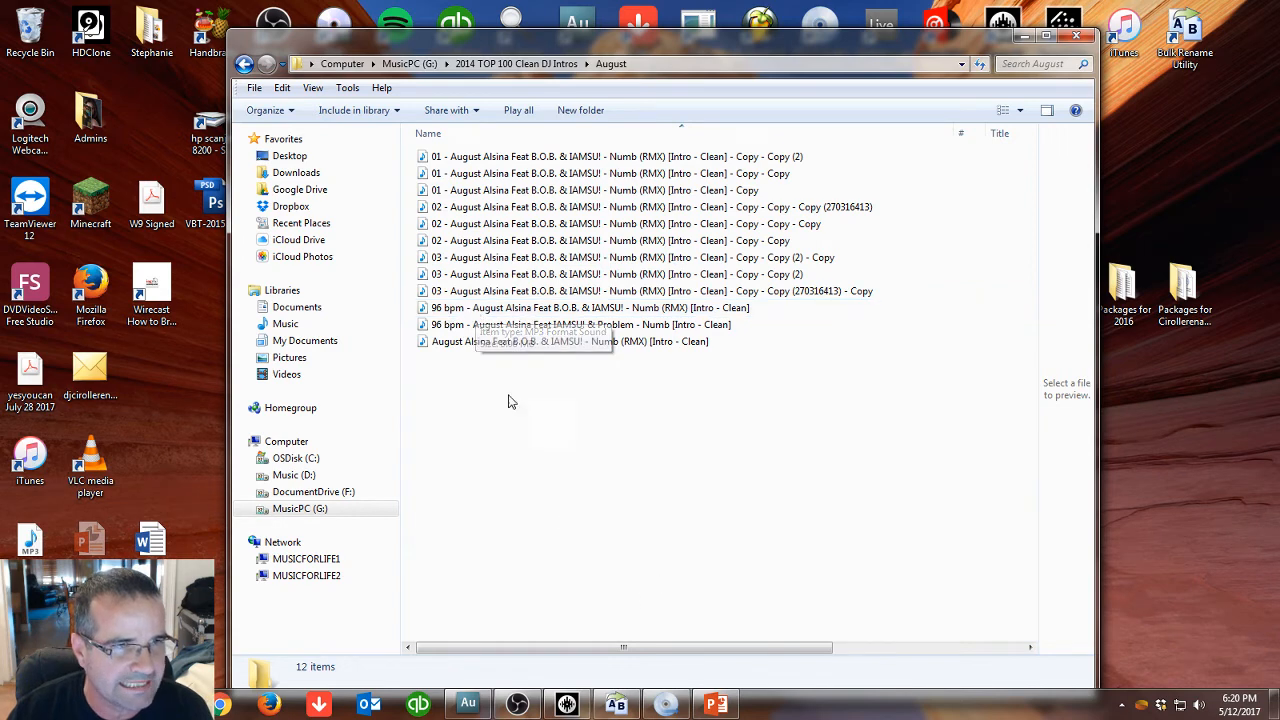
left_click(512, 343)
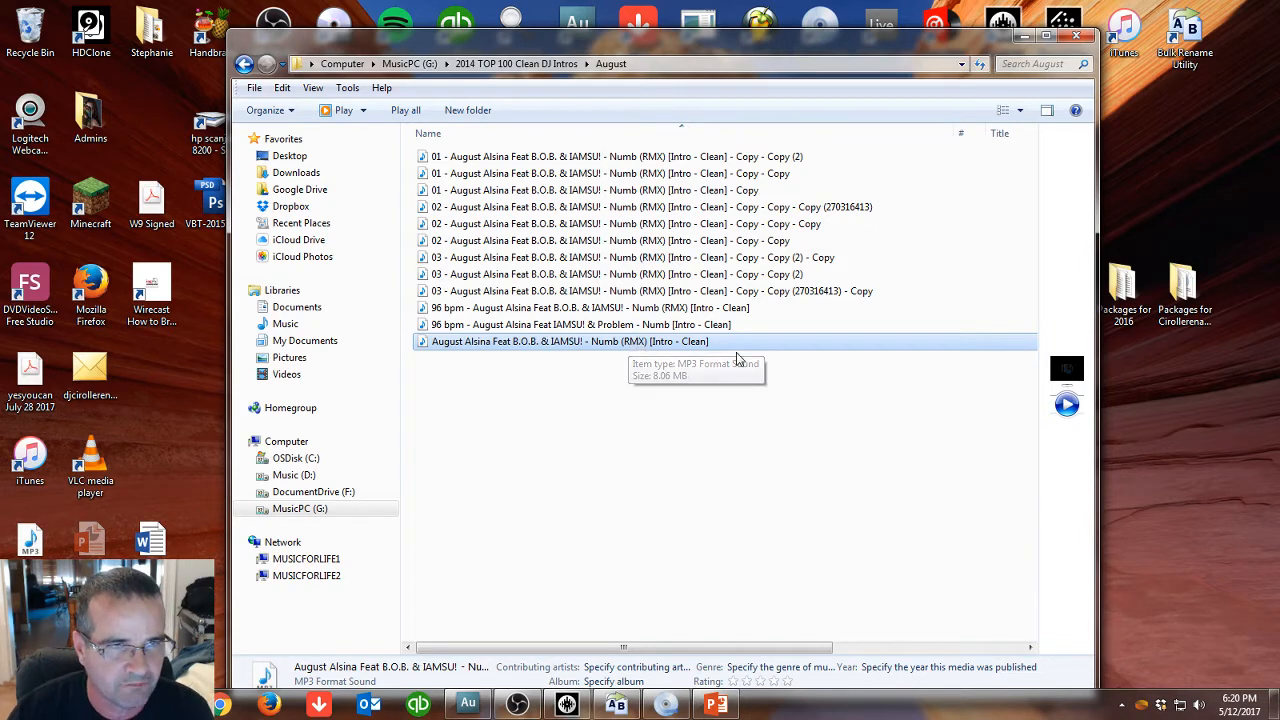
left_click(809, 297)
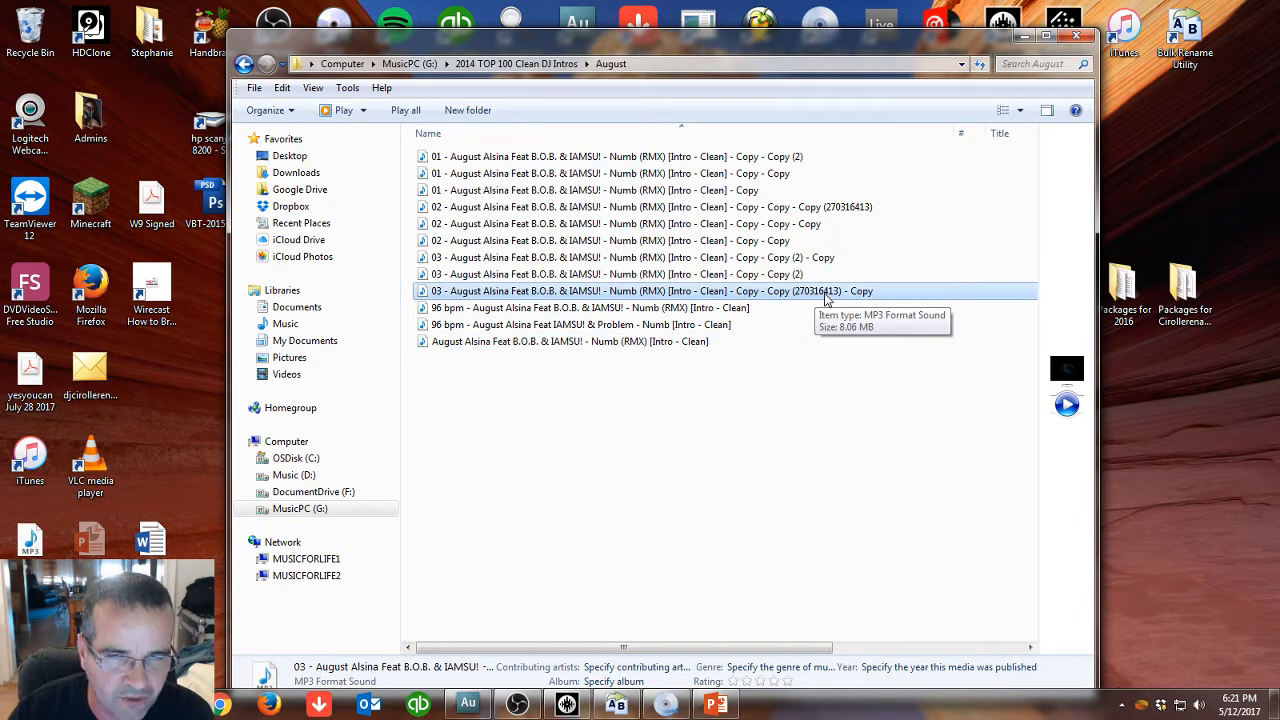
left_click(858, 296)
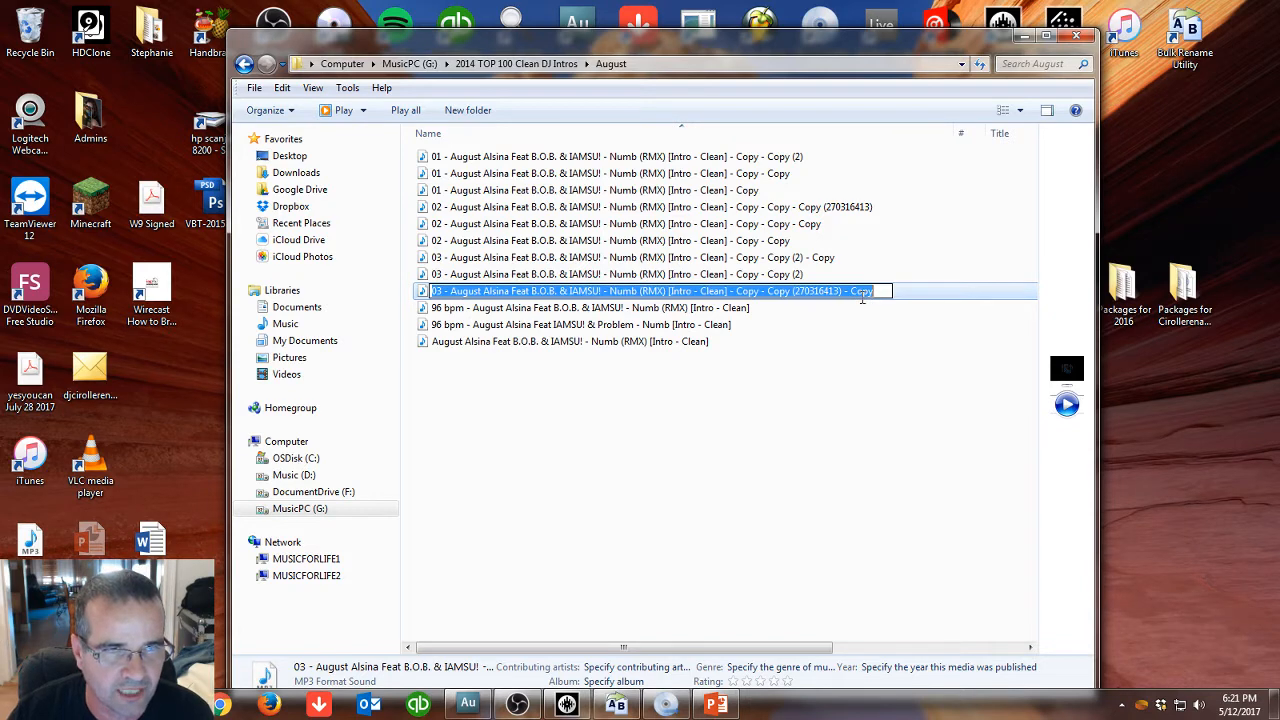
left_click(808, 341)
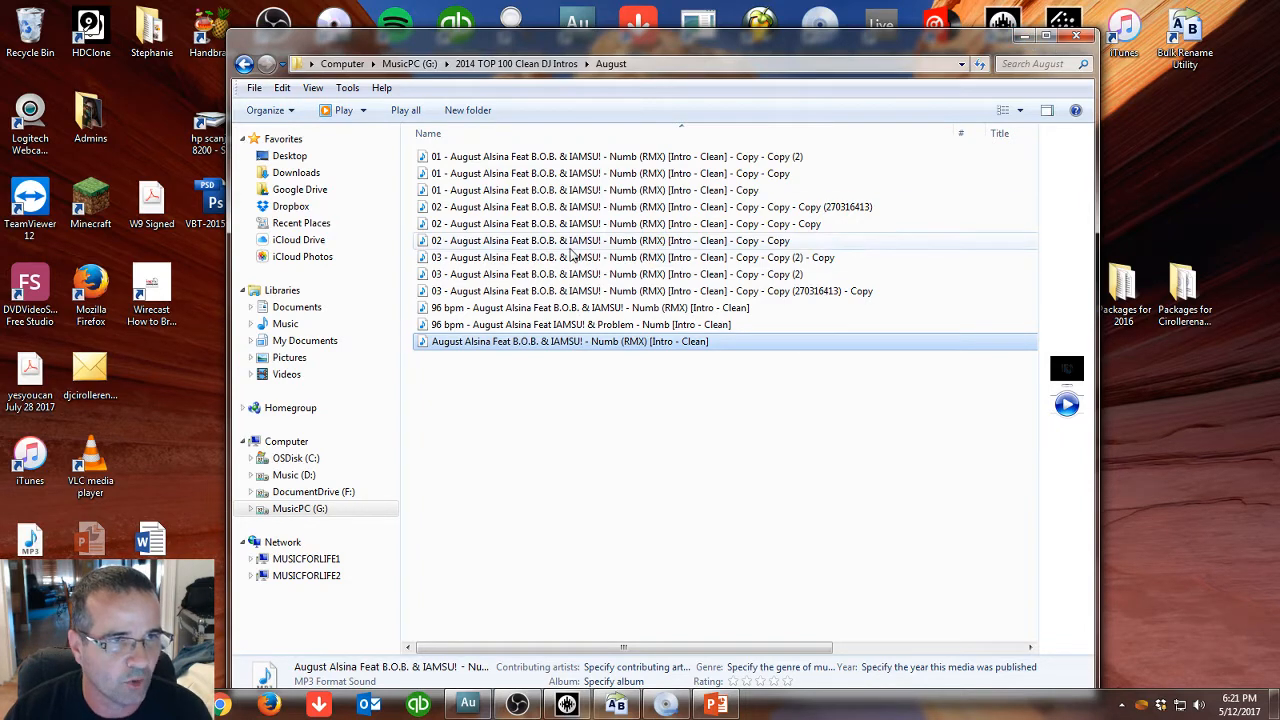
key("F2")
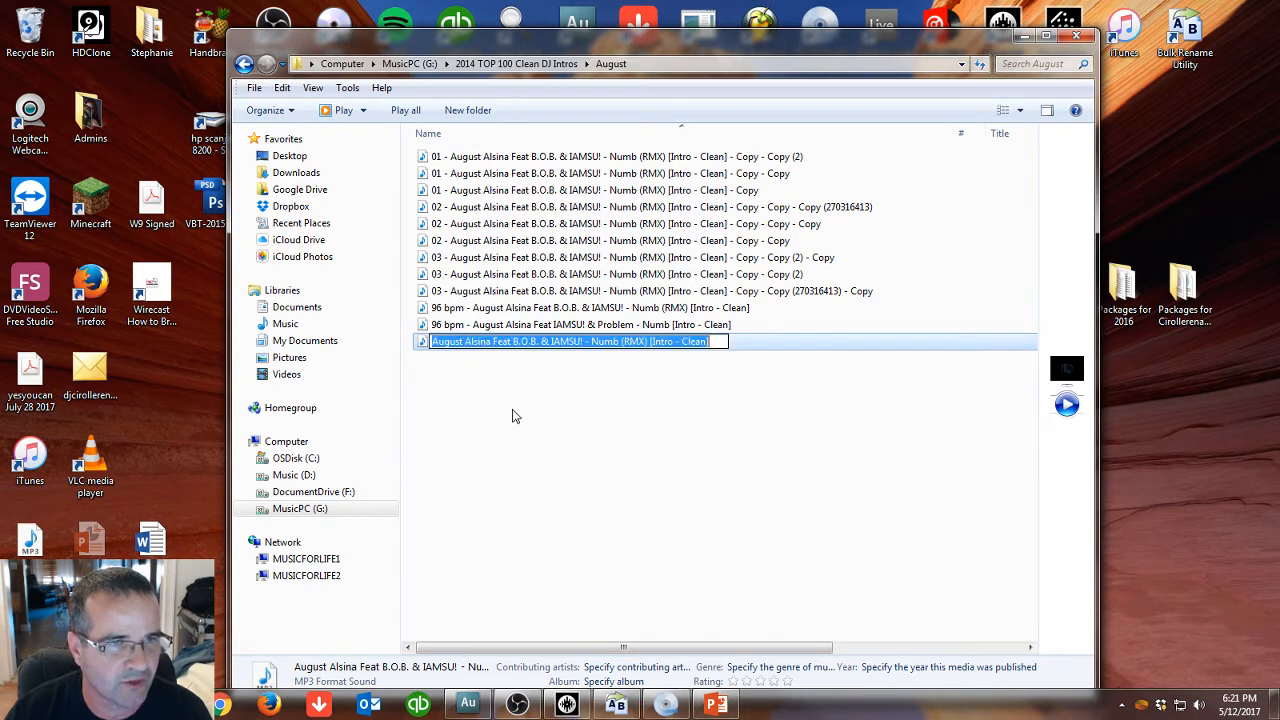
key("Return")
left_click(478, 358)
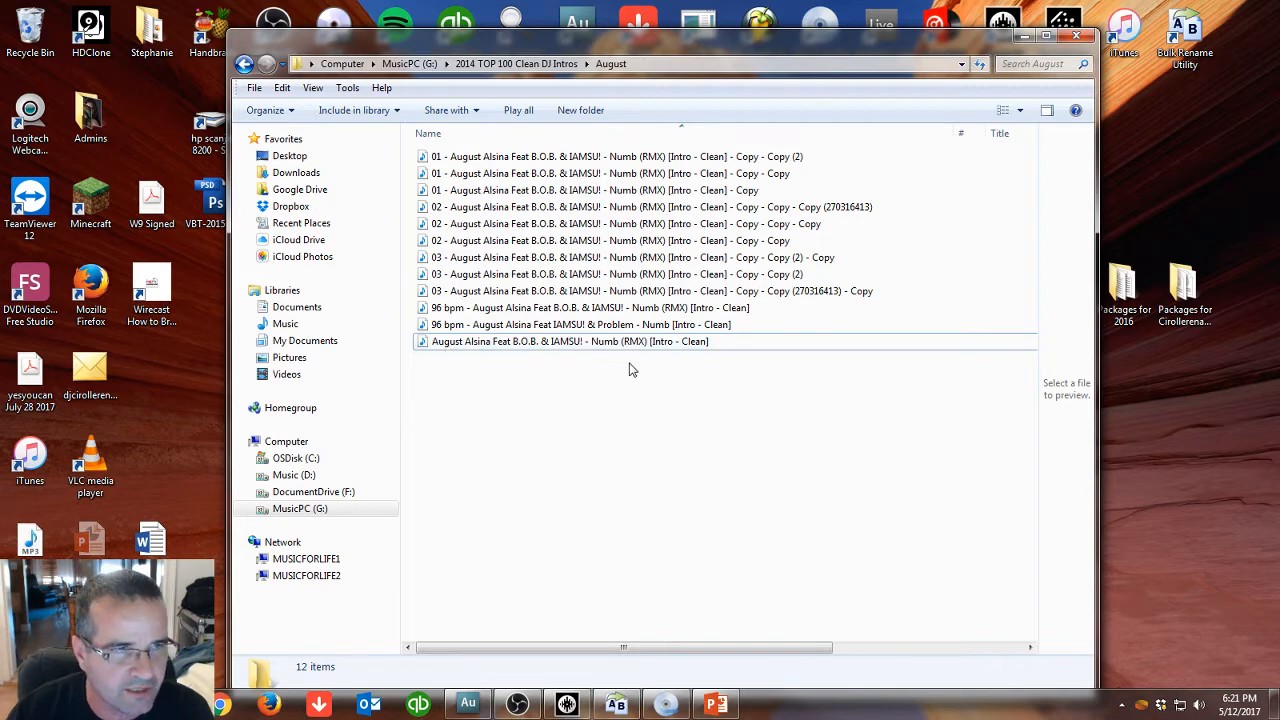
Compare the unnumbered August Alsina Numb (RMX) song with its copies prefixed 01 and 02 in the August folder.
left_click(452, 350)
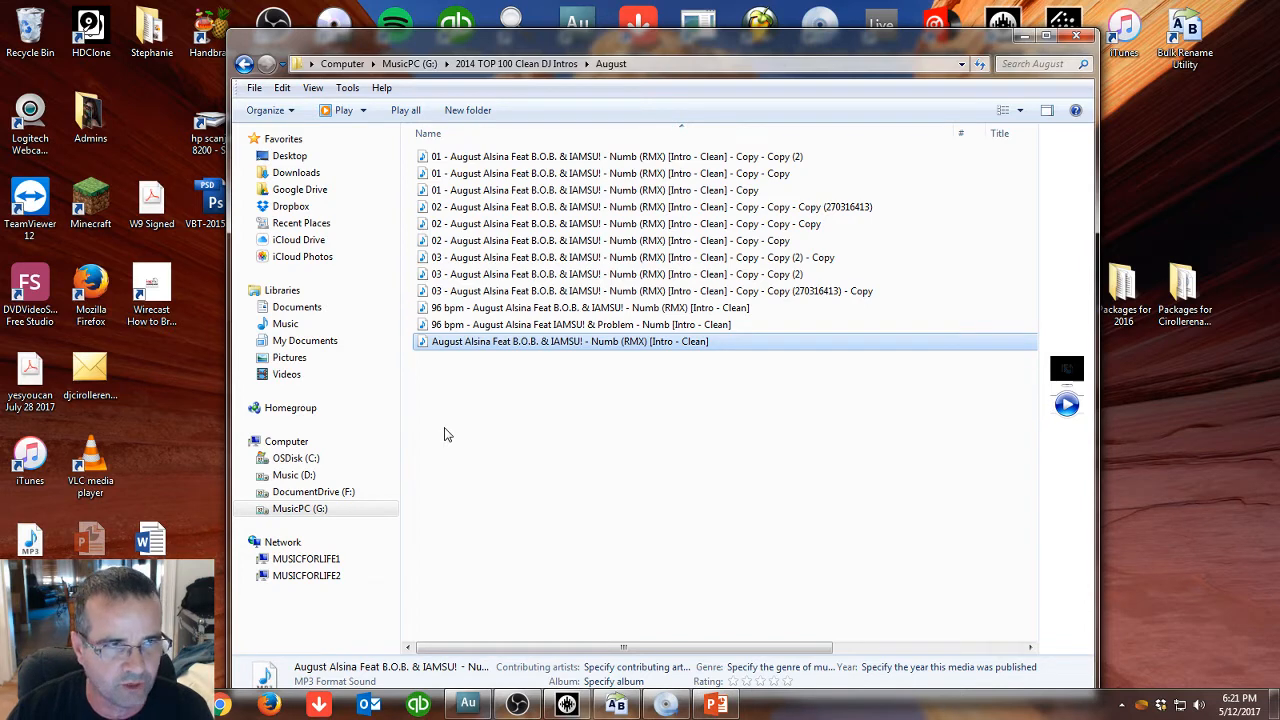
left_click(484, 158)
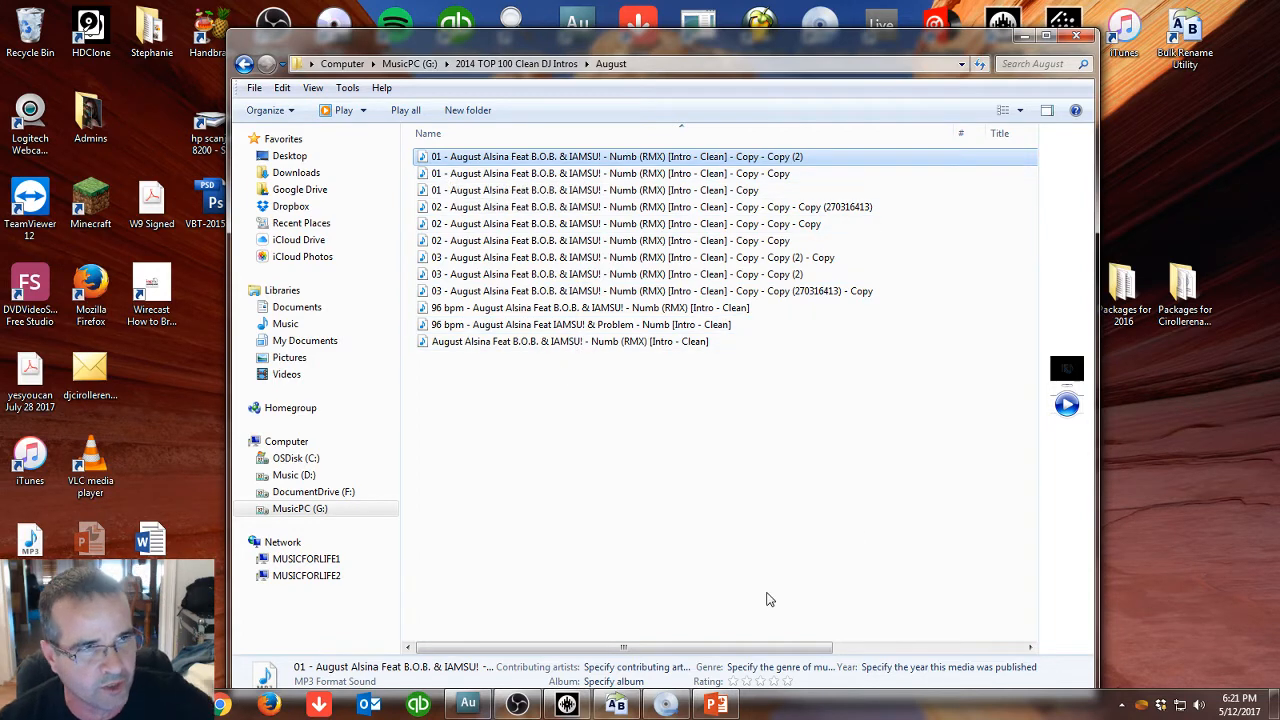
left_click(520, 242)
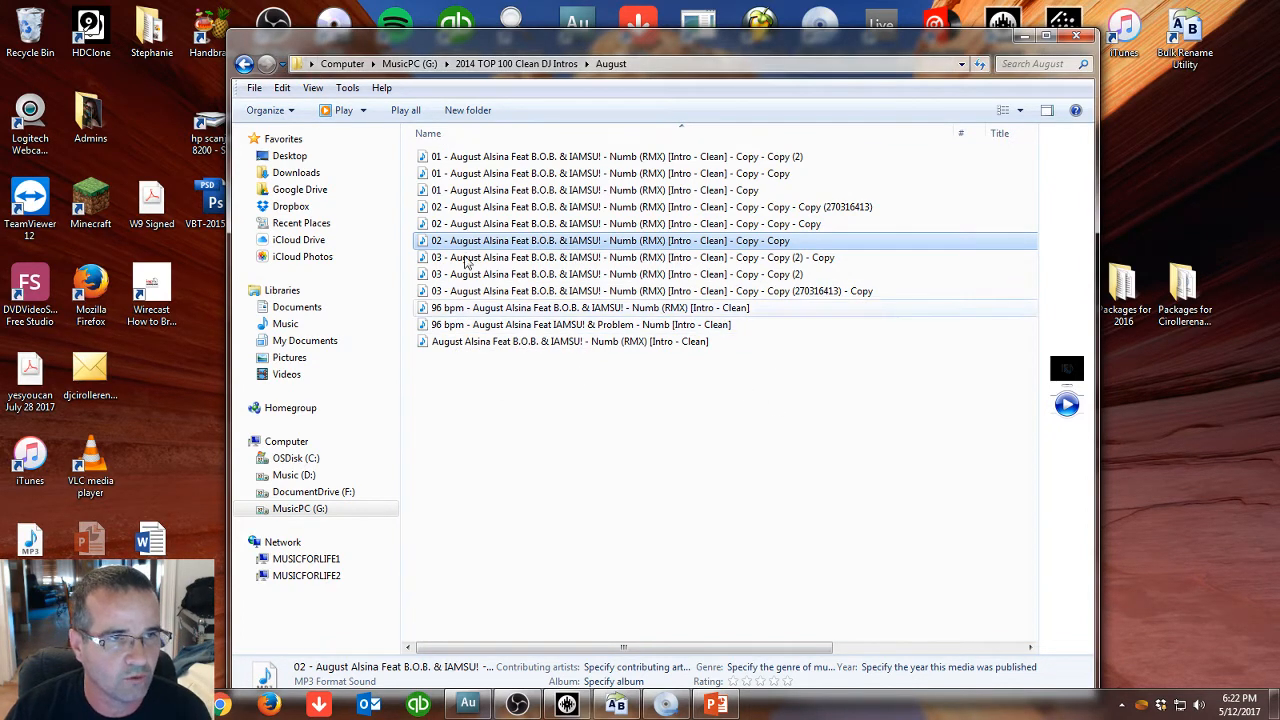
left_click(476, 342)
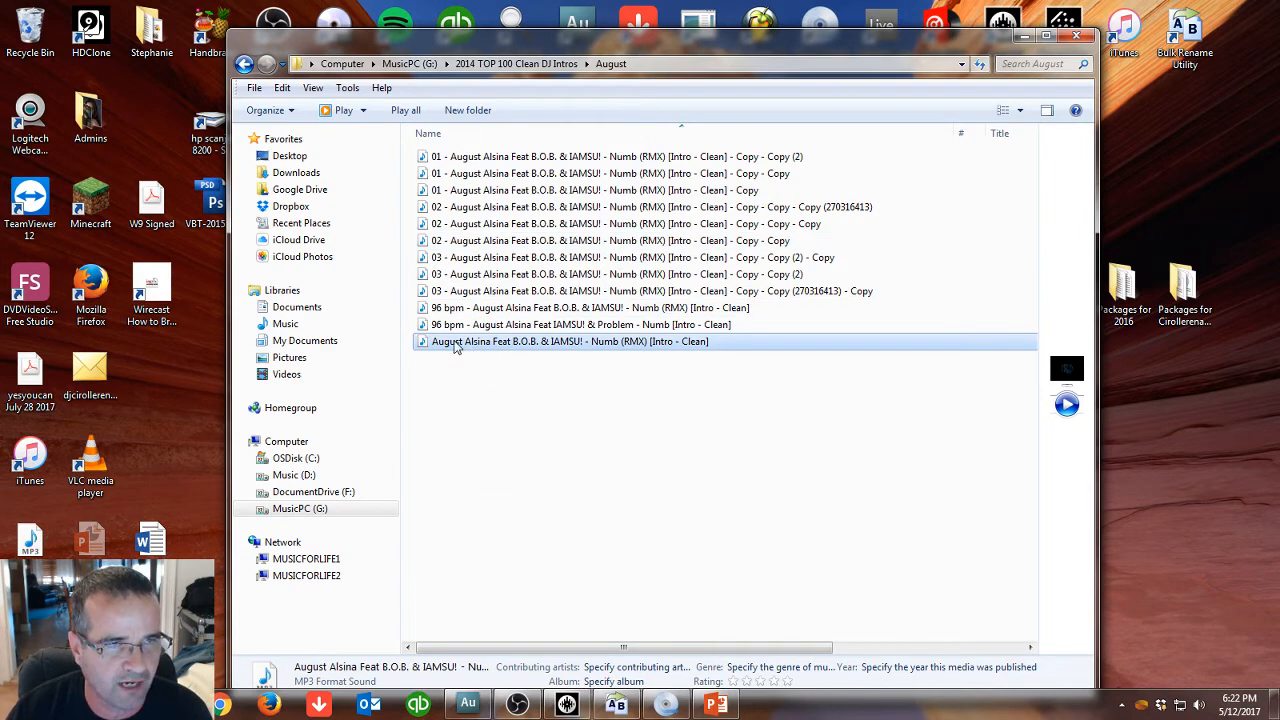
Return to the 2014 TOP 100 Clean DJ Intros folder, examine how its songs are named and sorted by BPM, and minimize the window.
left_click(244, 64)
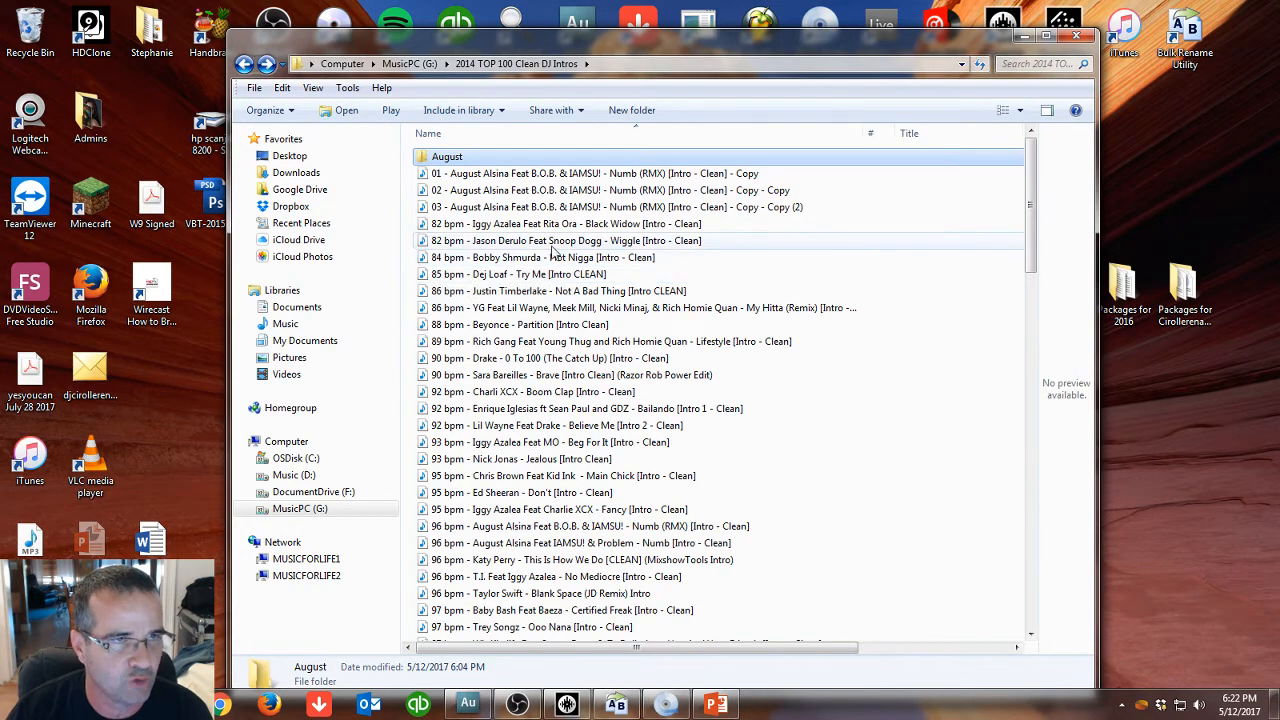
scroll(1025, 168, "down", 20)
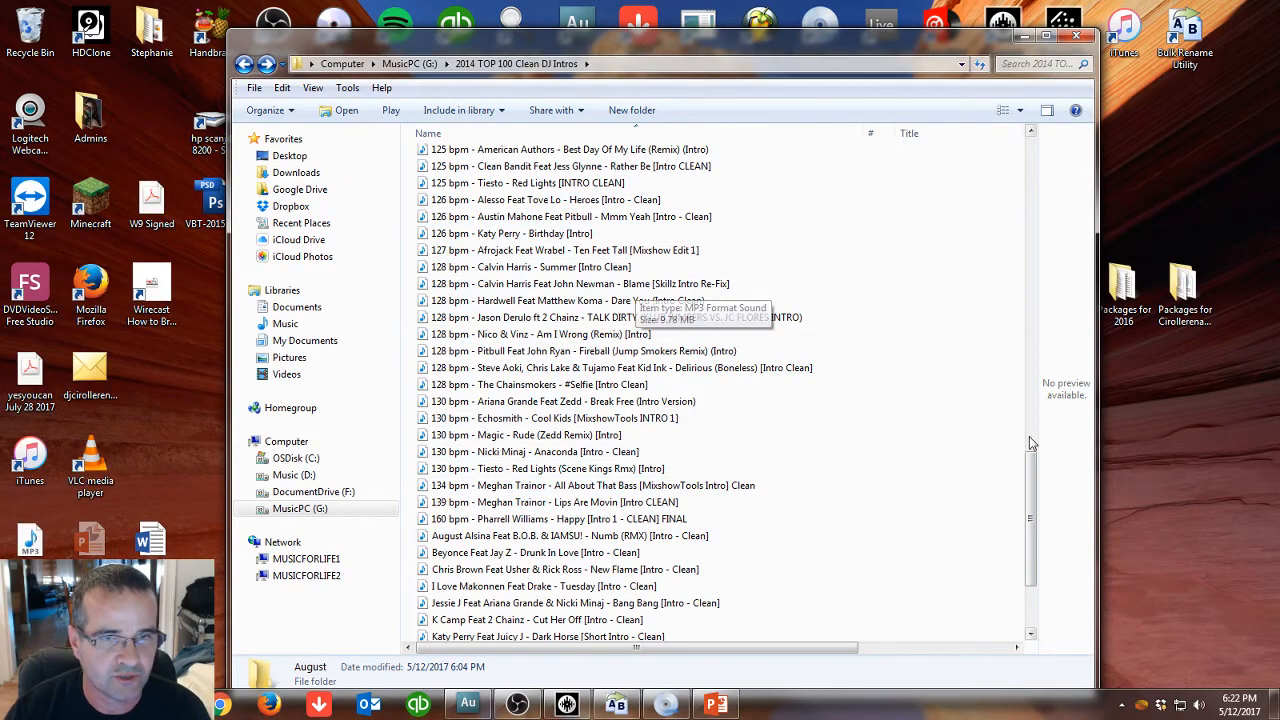
scroll(1035, 355, "up", 12)
scroll(1035, 355, "up", 9)
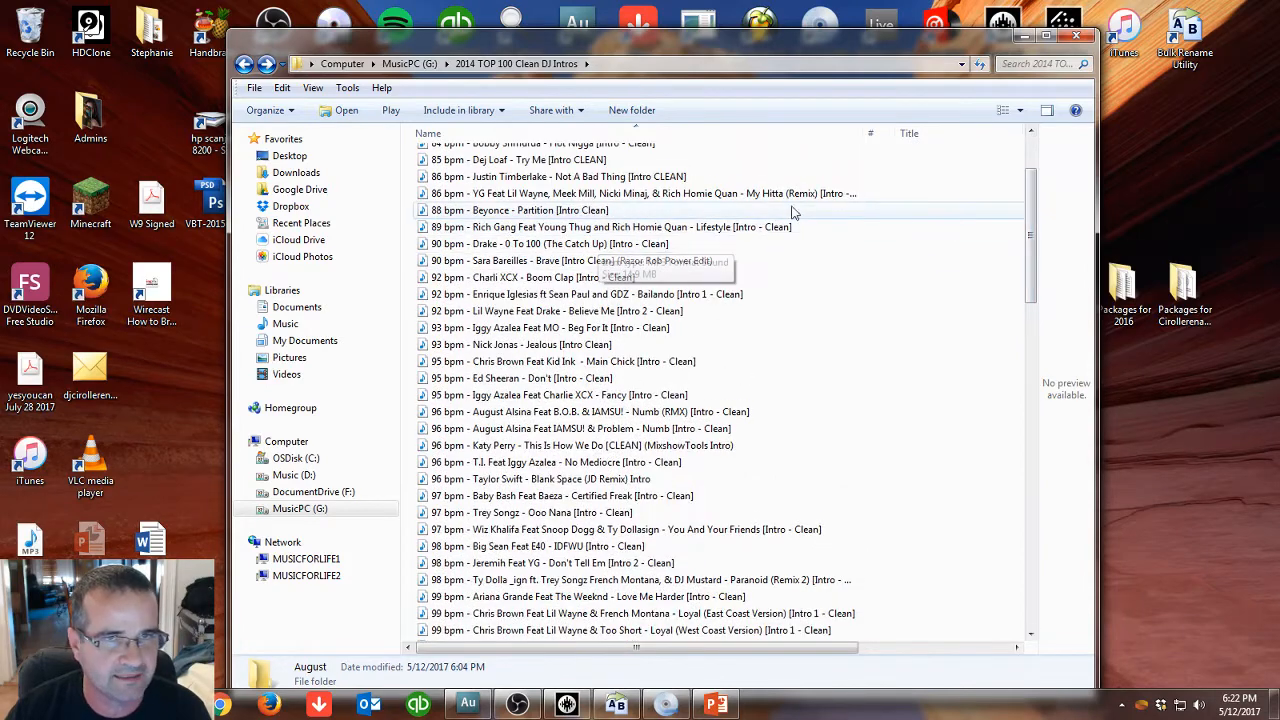
scroll(1040, 215, "up", 2)
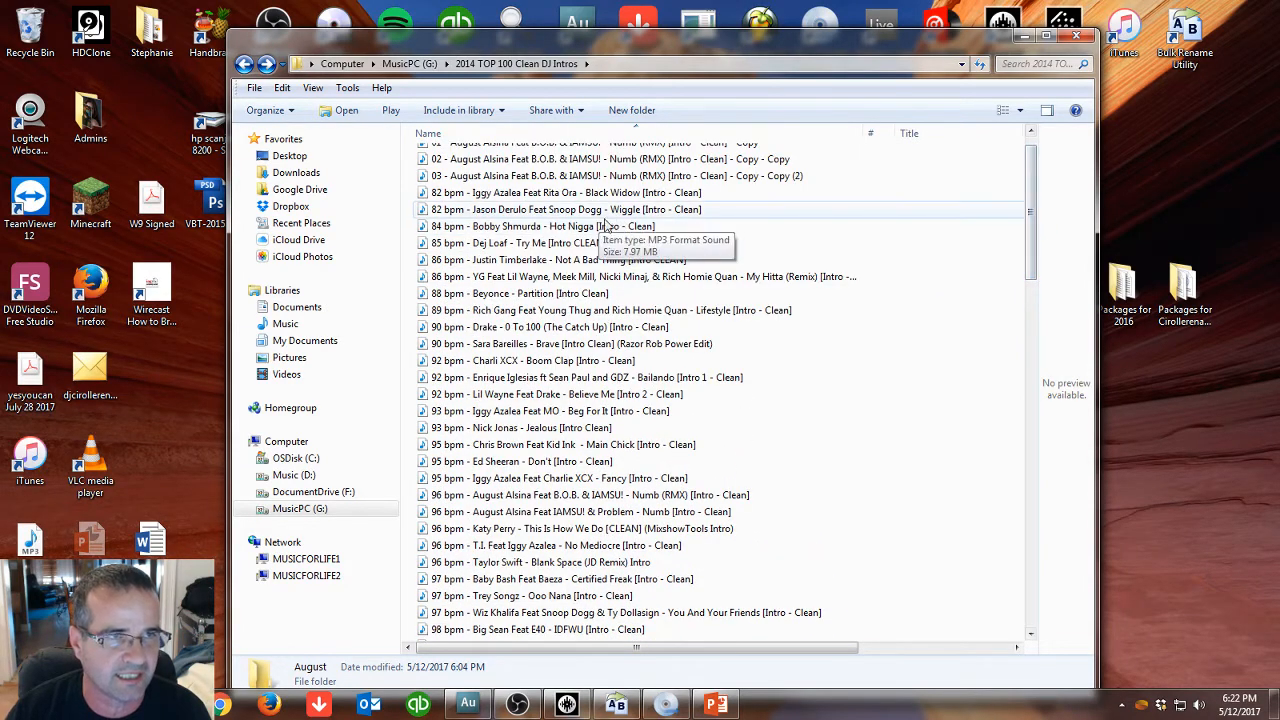
left_click(548, 194)
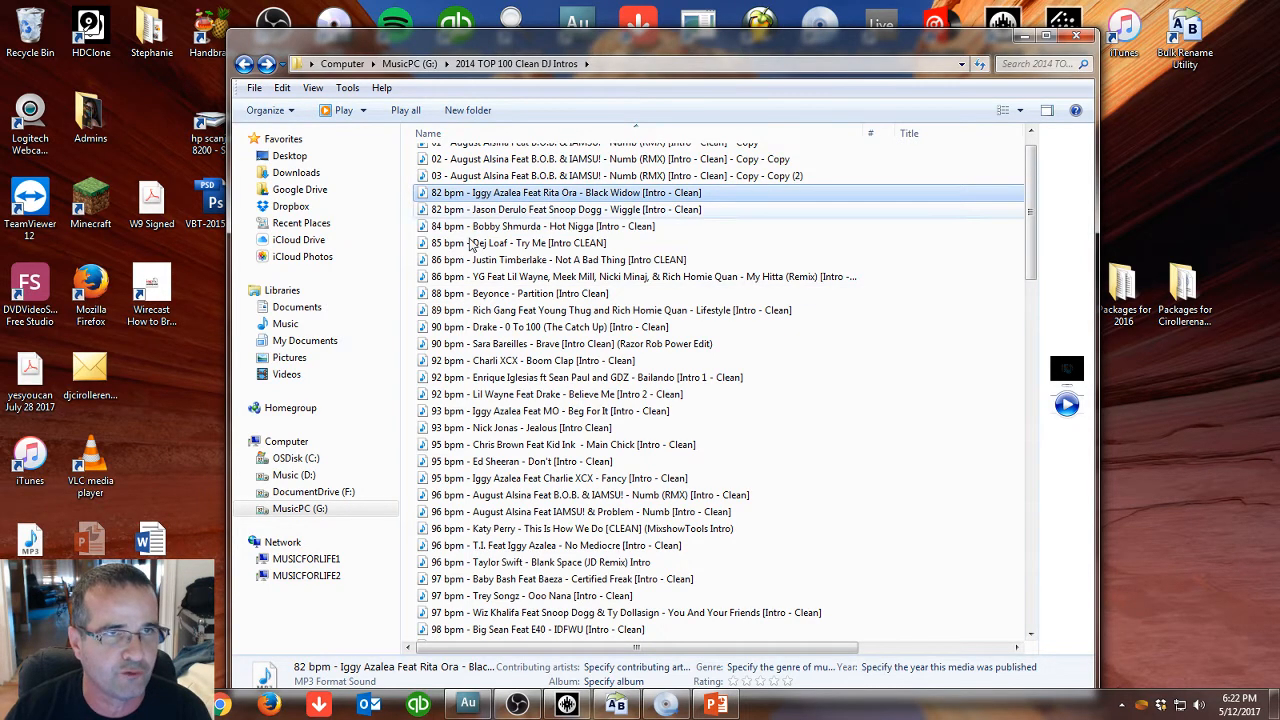
left_click_drag(590, 46, 616, 233)
left_click(1045, 221)
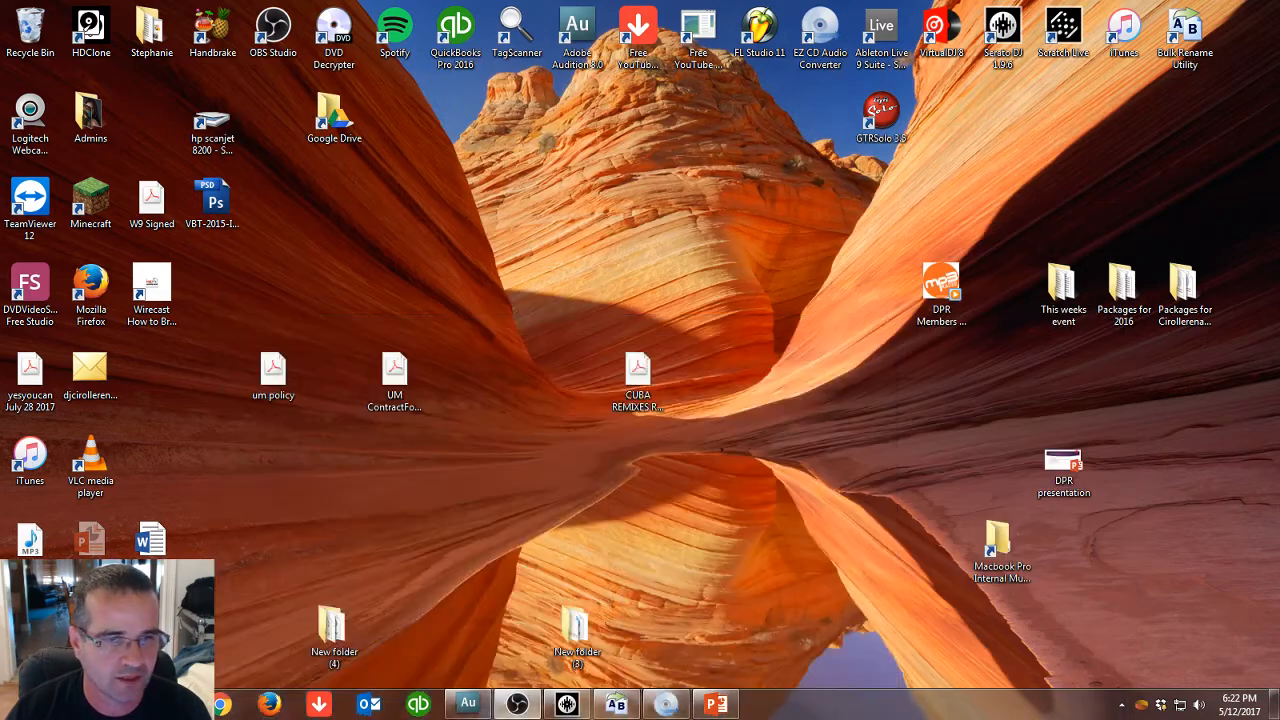
Switch to the DPR presentation in PowerPoint and go through the Editing Programs, Bulk Rename Utility and song list slides to the end.
left_click(733, 707)
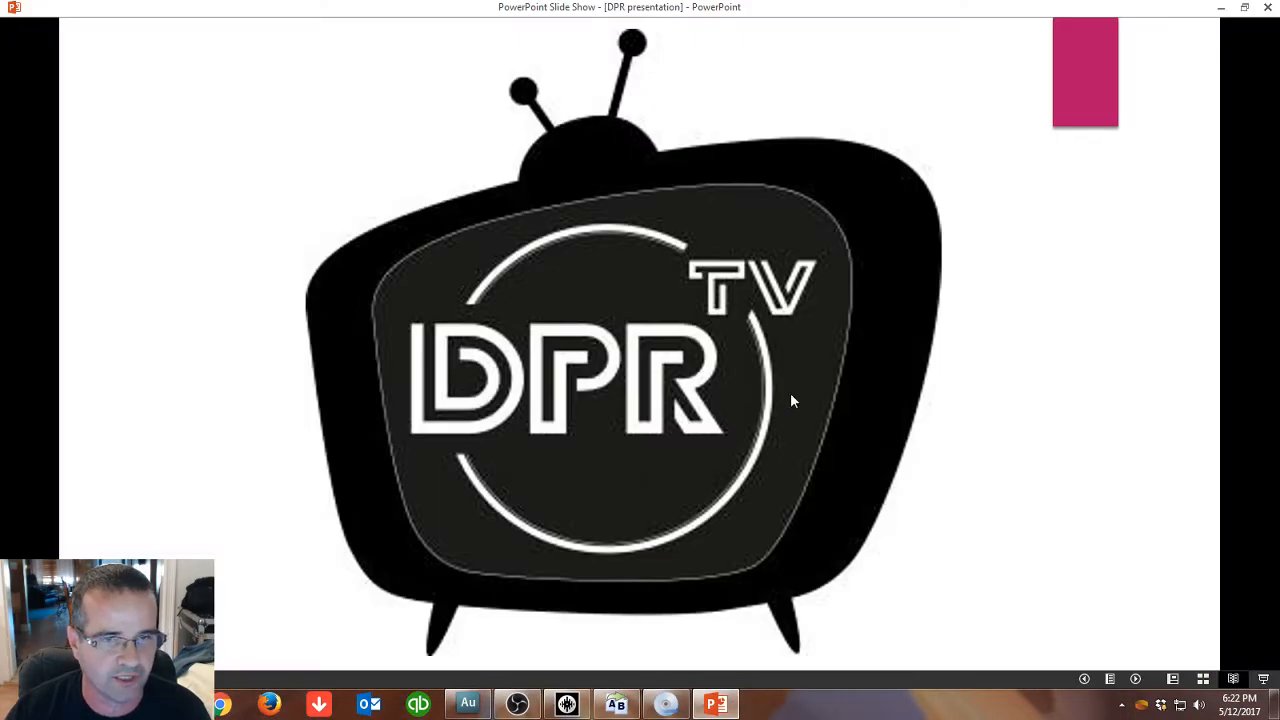
left_click(860, 455)
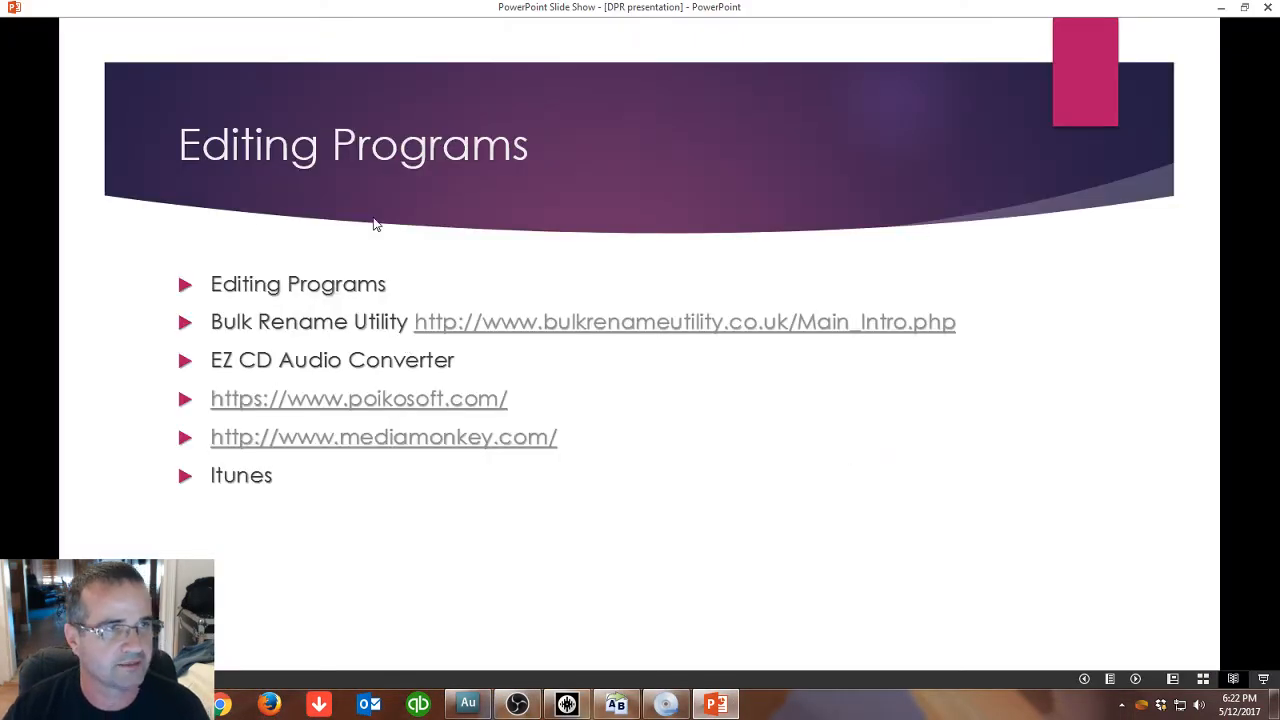
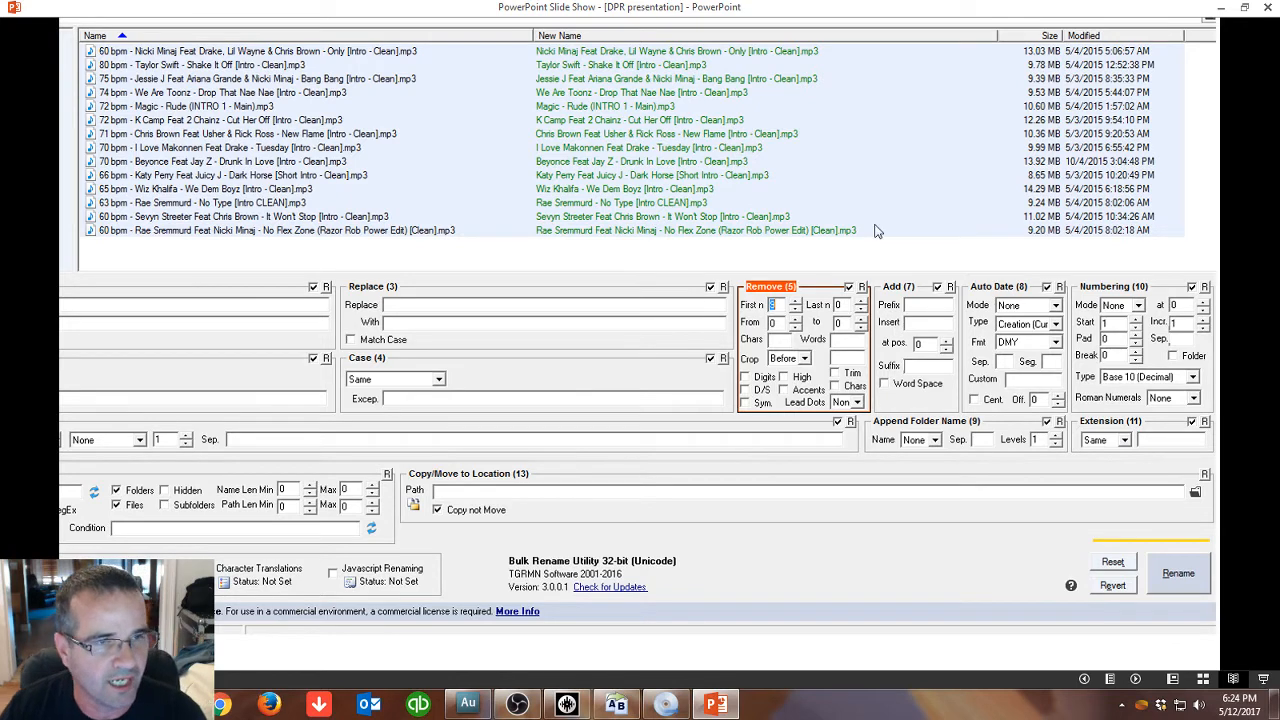
left_click(803, 155)
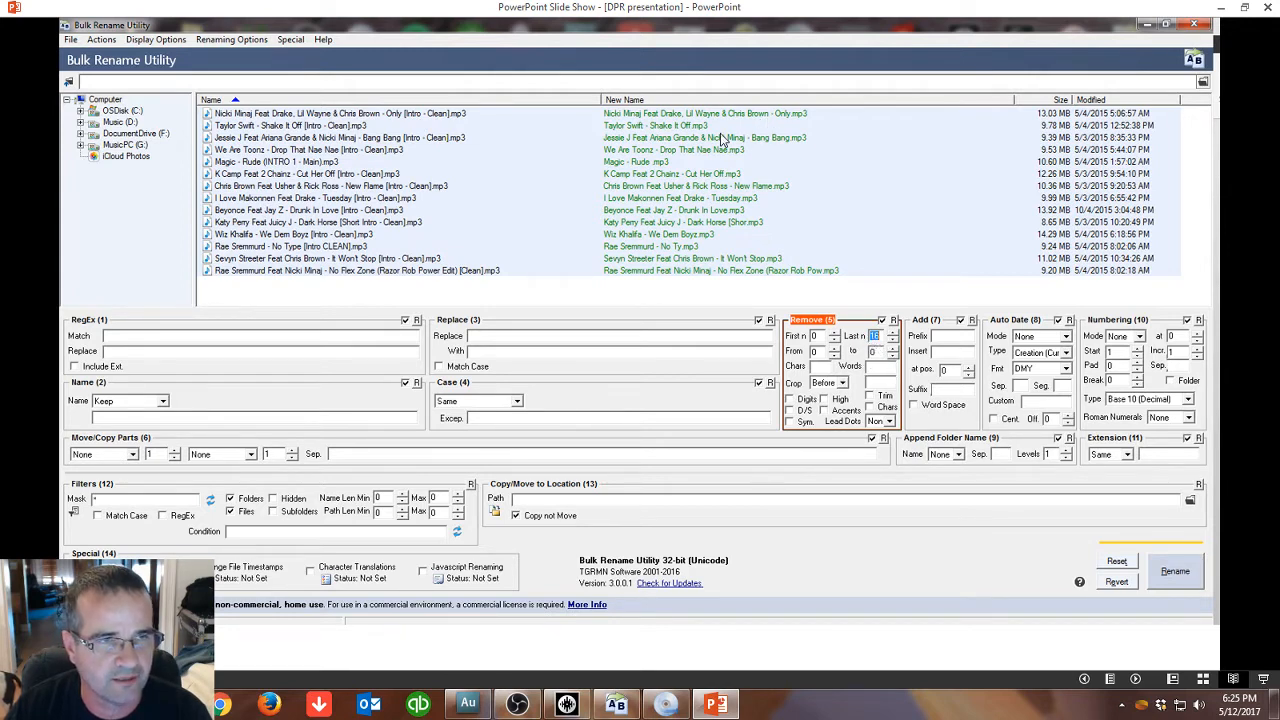
left_click(773, 228)
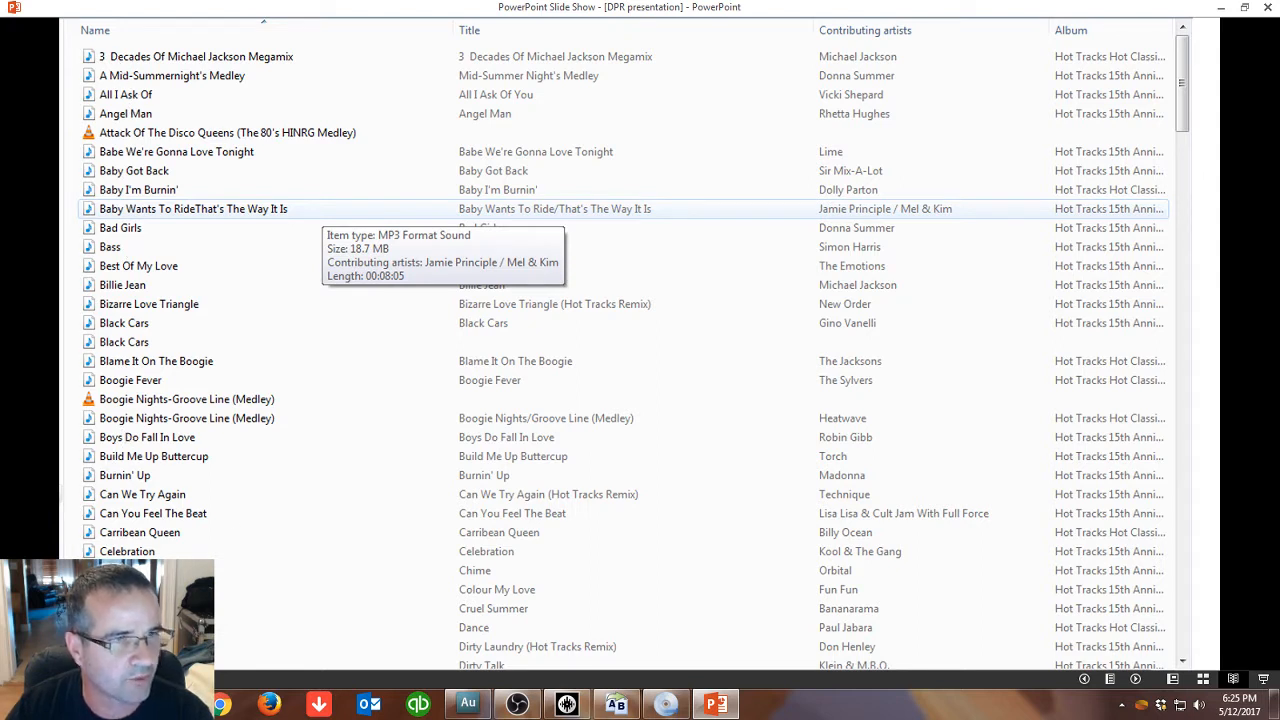
left_click(737, 150)
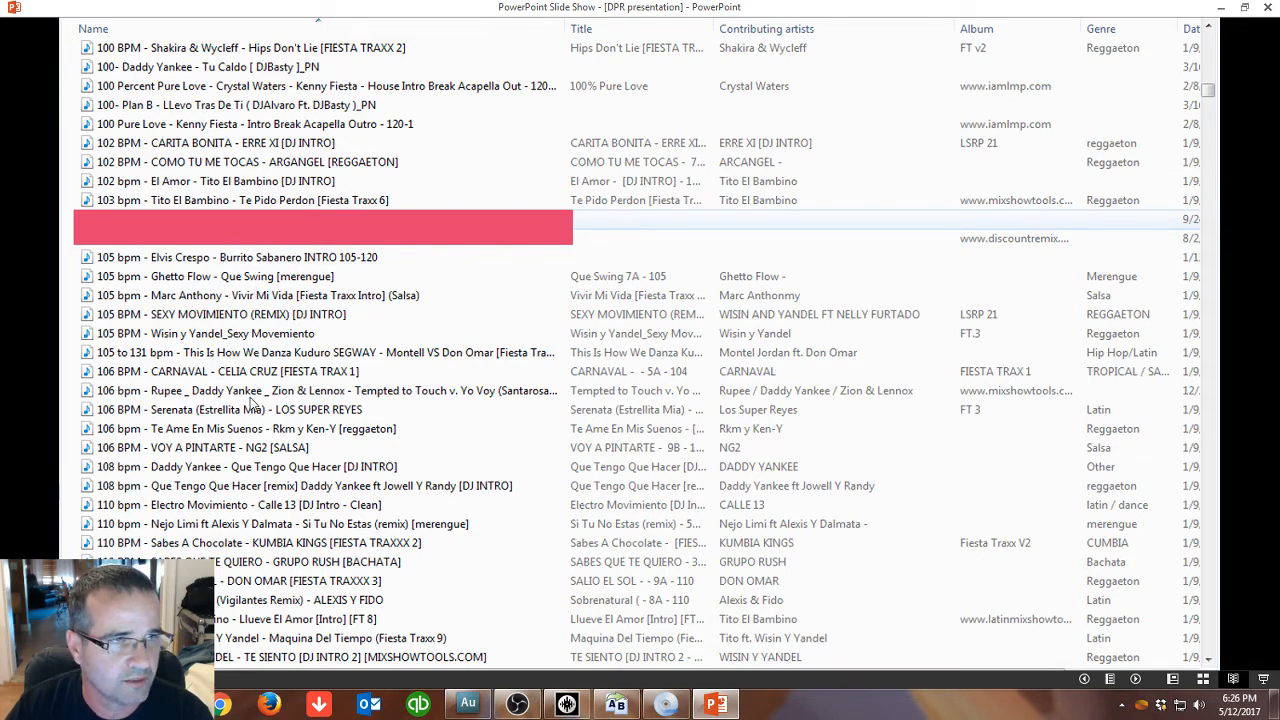
left_click(890, 116)
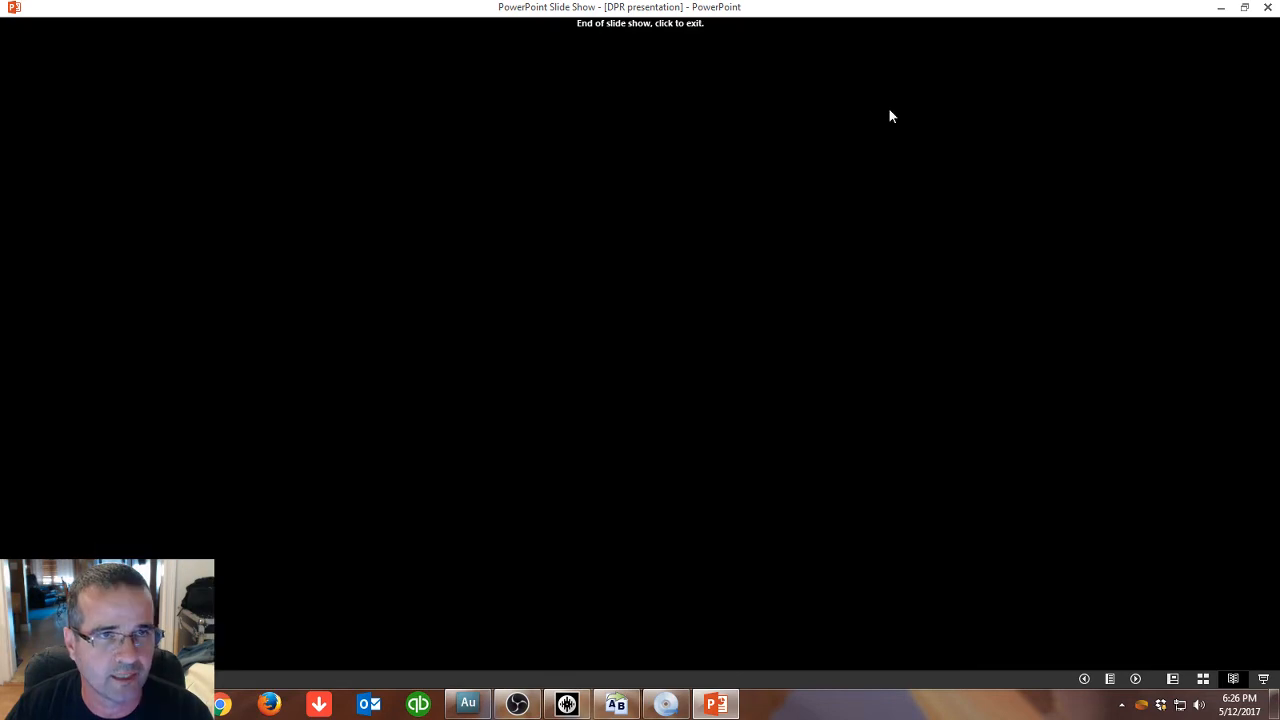
Minimize the slide show, switch to Bulk Rename Utility, and bring up the Dance 90's folder window over it.
left_click(1222, 9)
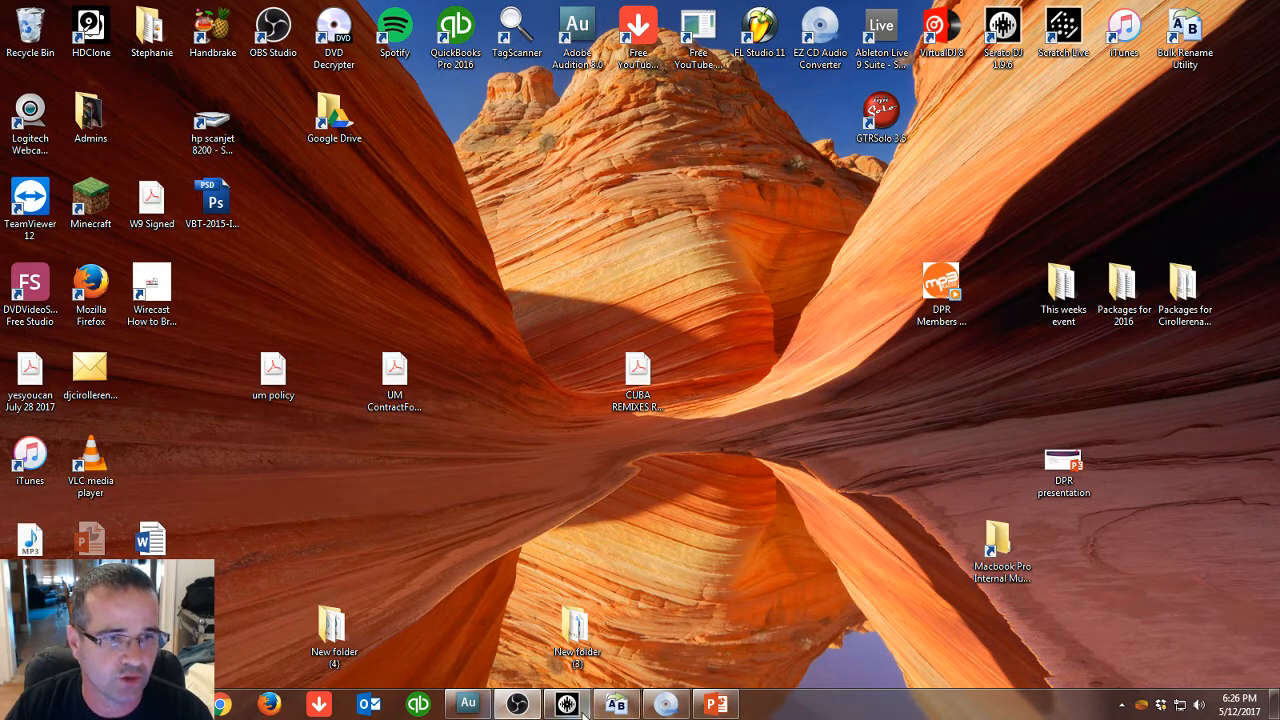
left_click(616, 704)
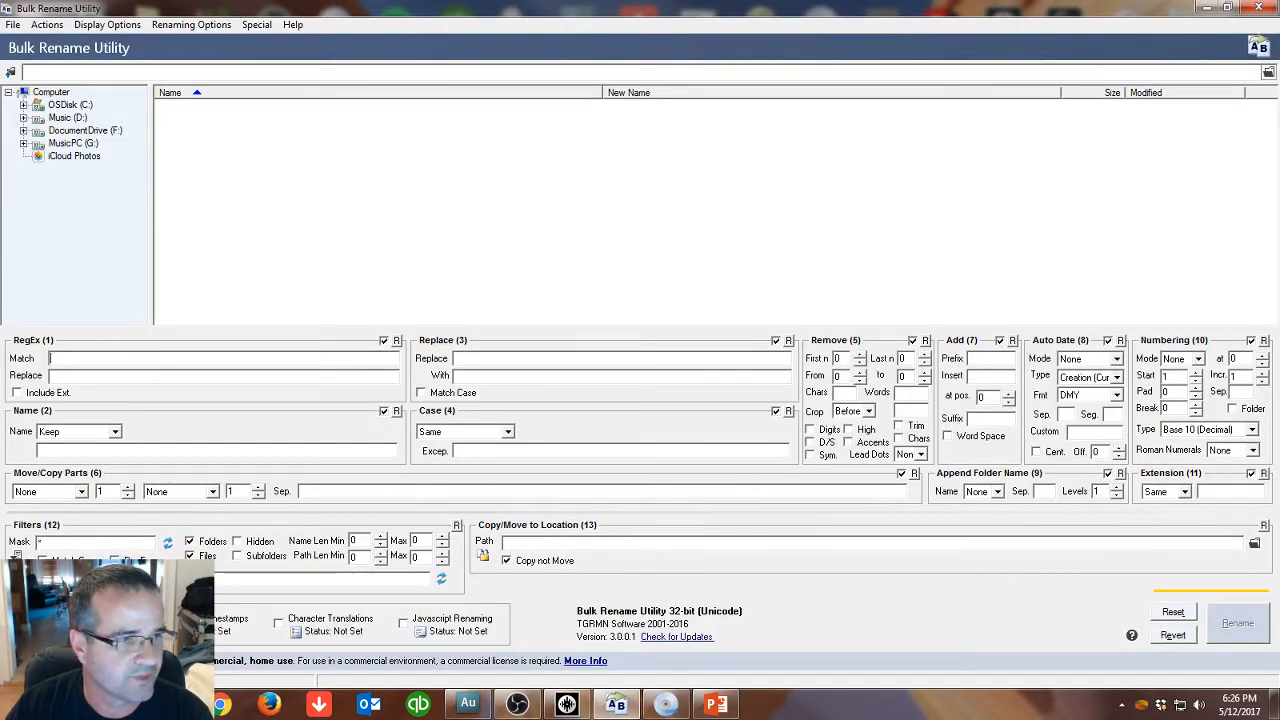
left_click(467, 704)
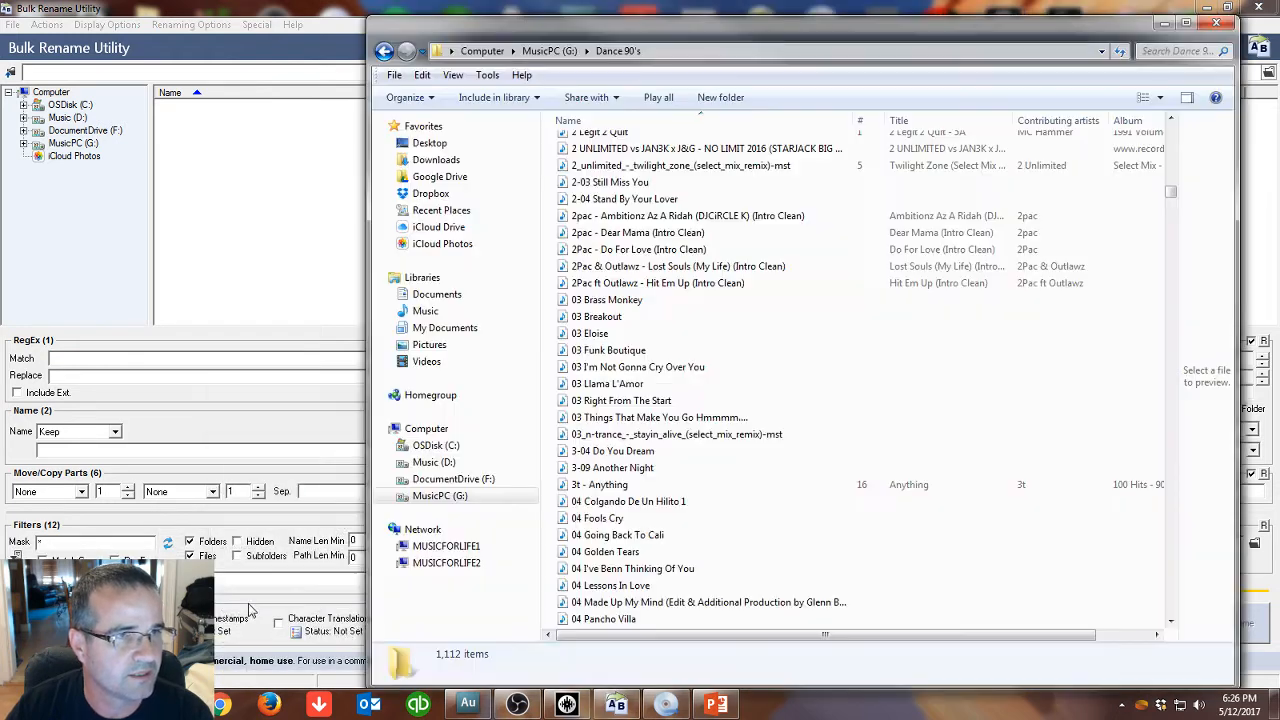
left_click(277, 620)
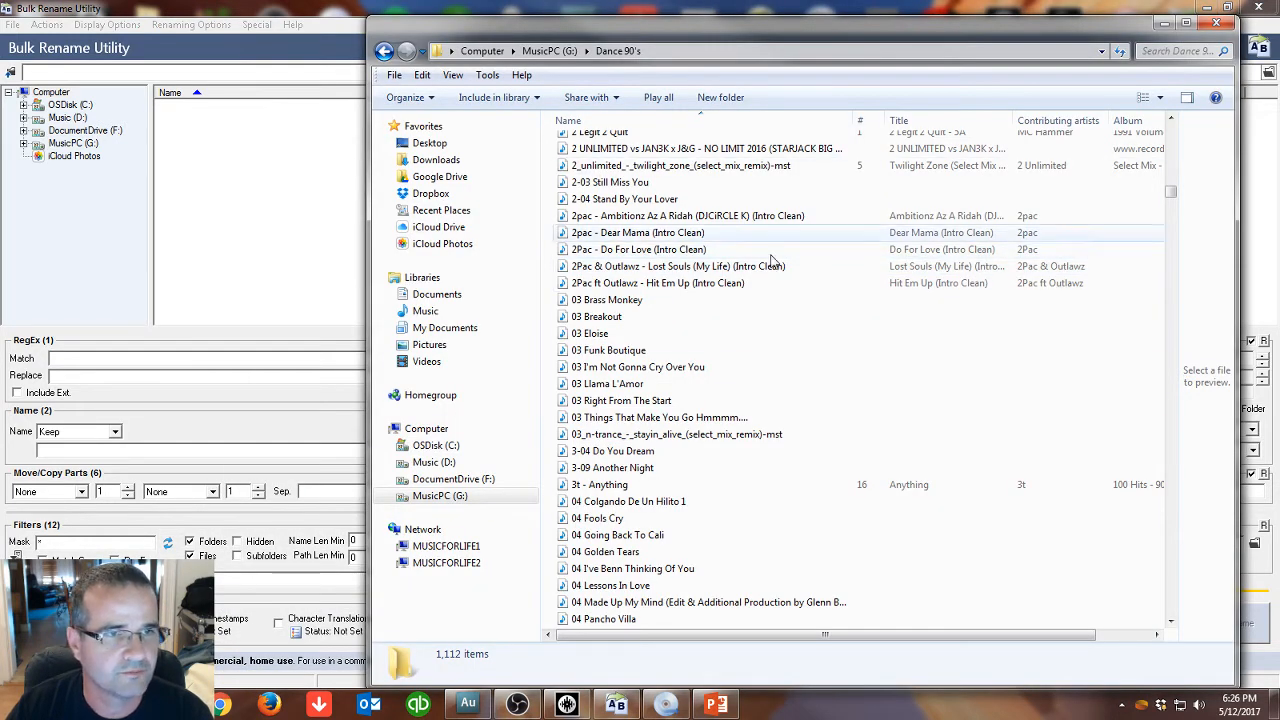
Add the songs from 03 Brass Monkey to 3-09 Another Night in Dance 90's to the rename list and minimize the folder window.
left_click_drag(615, 30, 994, 56)
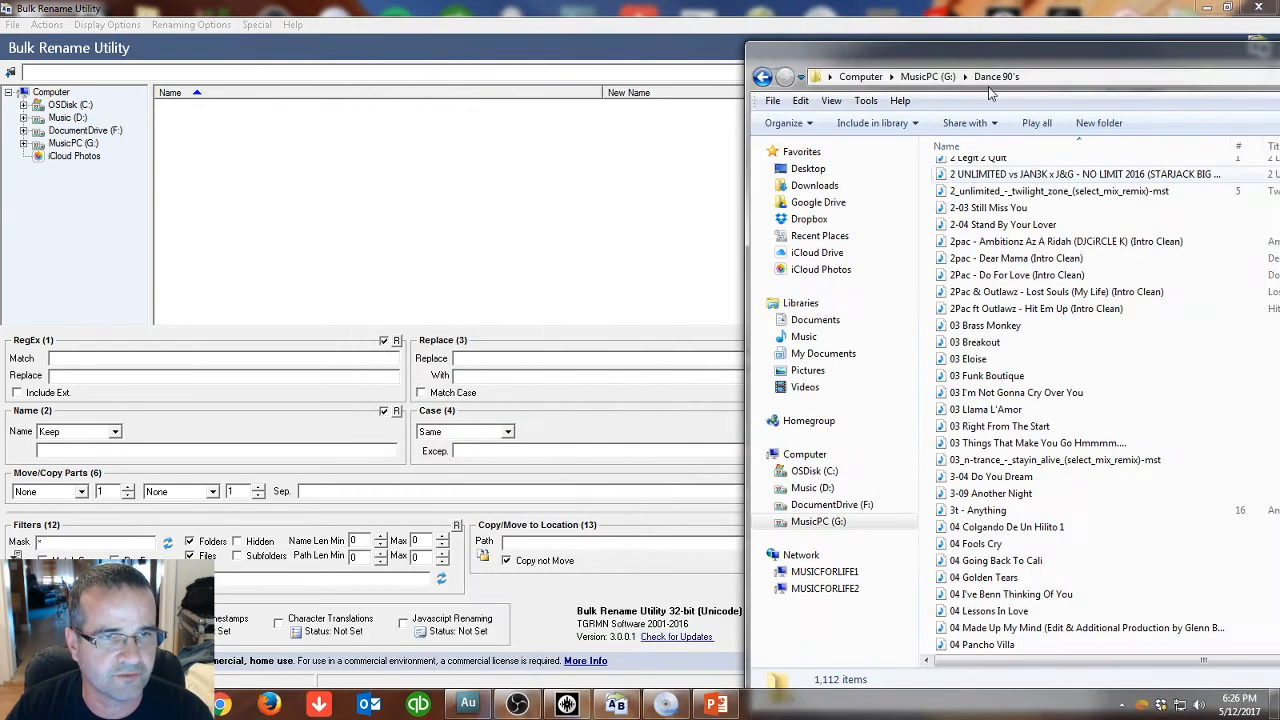
left_click_drag(1046, 490, 955, 326)
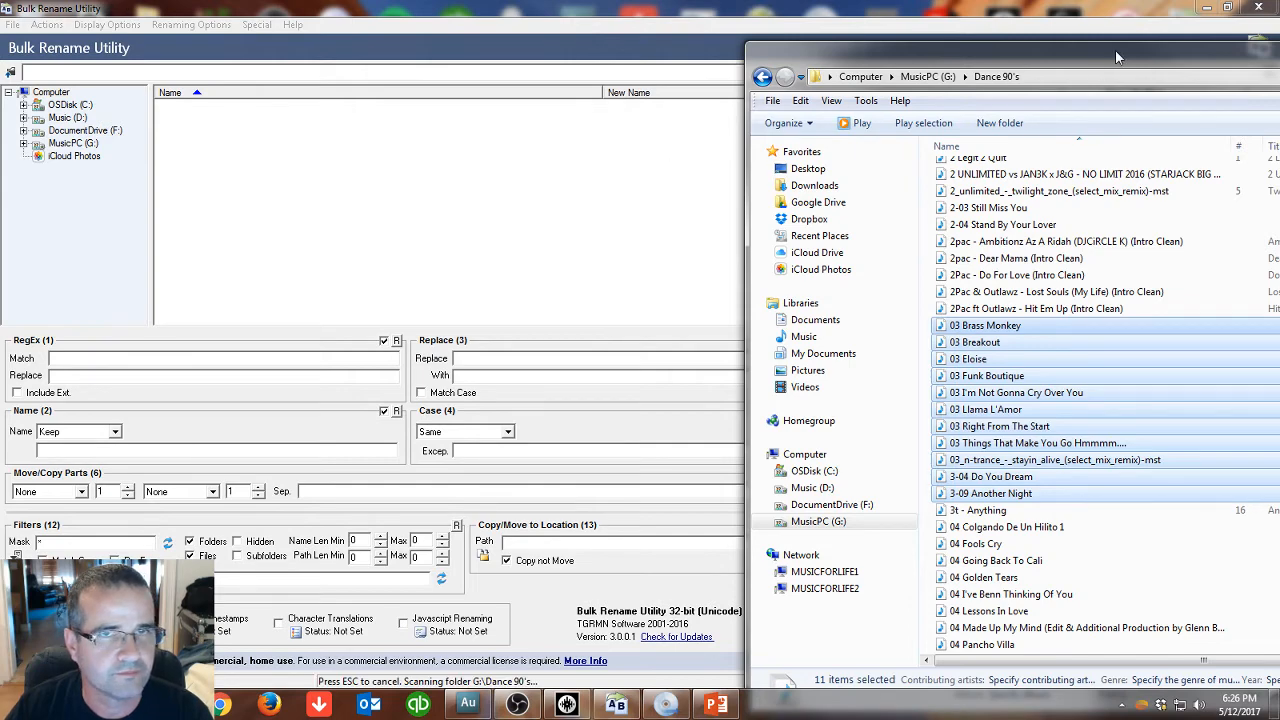
left_click_drag(1115, 50, 735, 63)
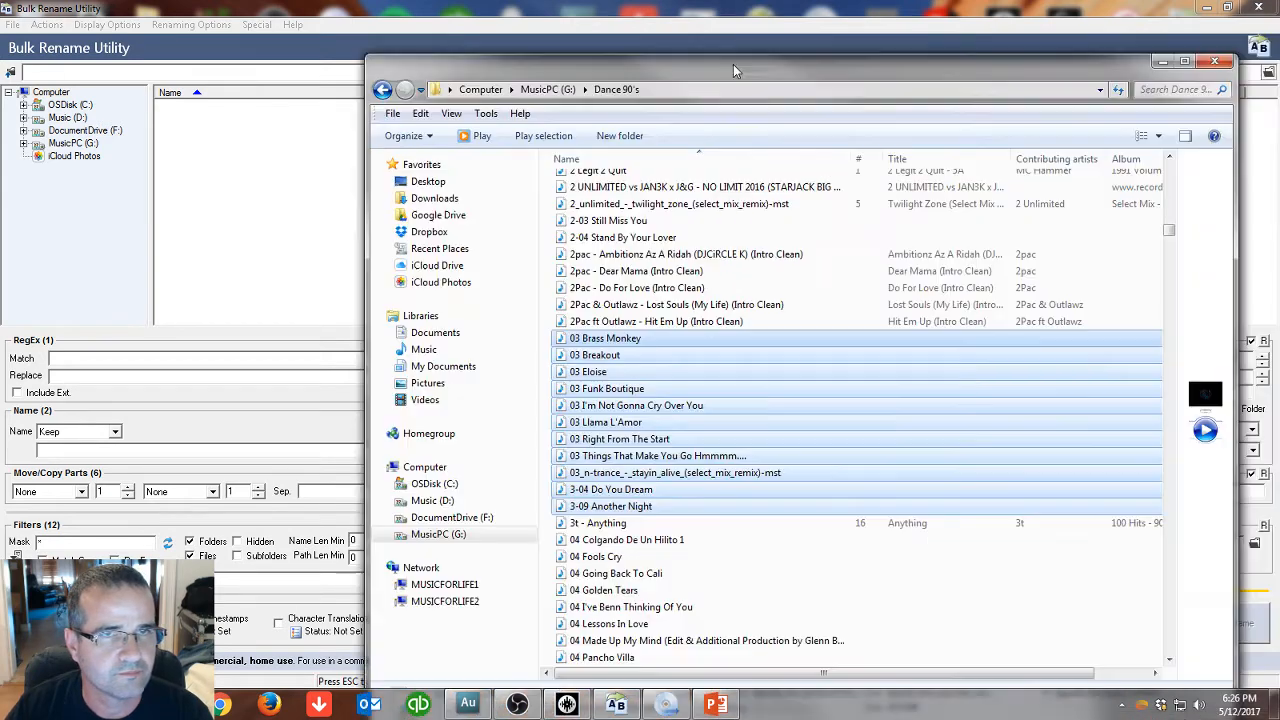
left_click(1166, 63)
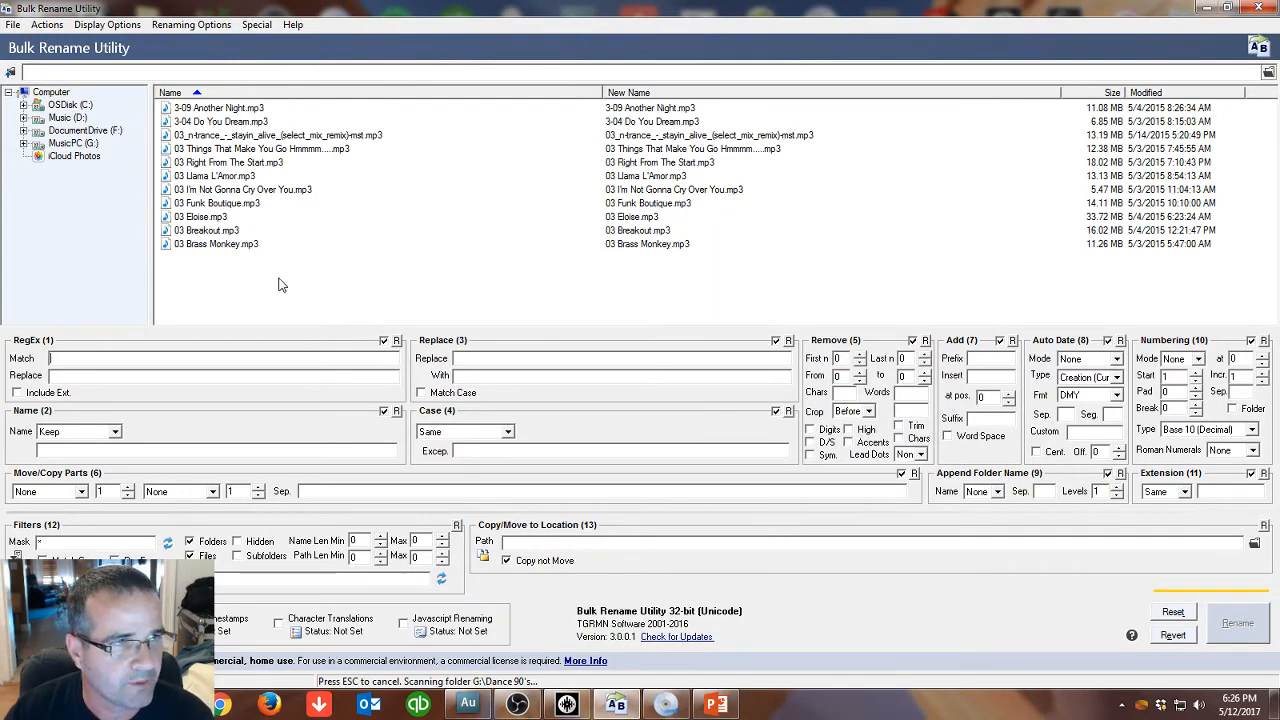
Reverse the name sort order of the loaded songs and select all of them.
left_click_drag(278, 285, 158, 100)
left_click(324, 284)
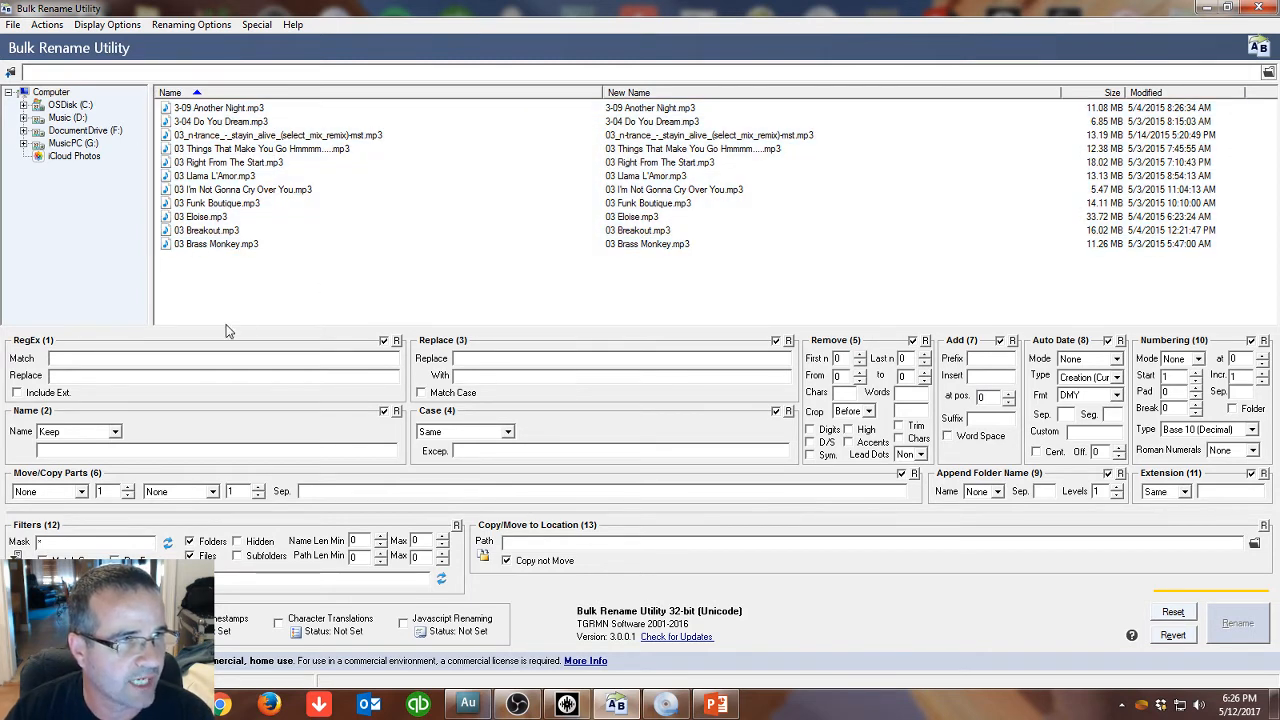
left_click(213, 95)
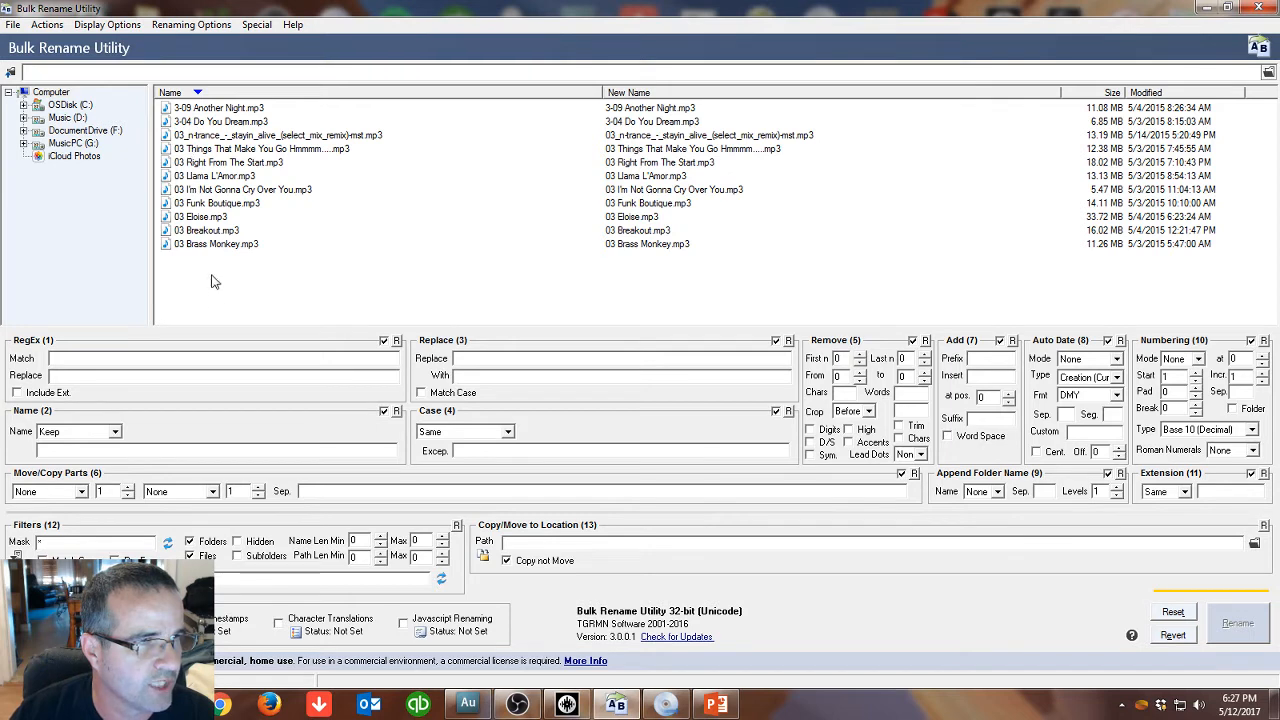
left_click_drag(211, 271, 178, 112)
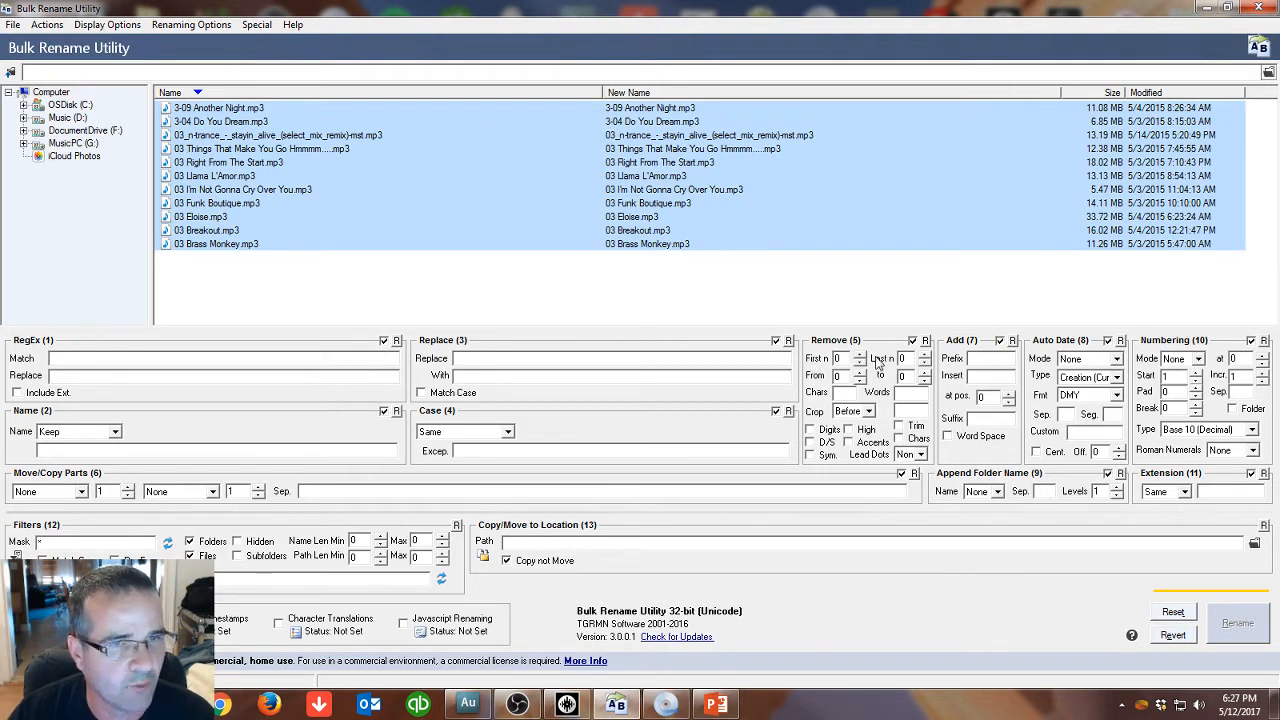
Set the removal of first characters to 3 for the selected songs, after previewing the new names with 4.
left_click(859, 356)
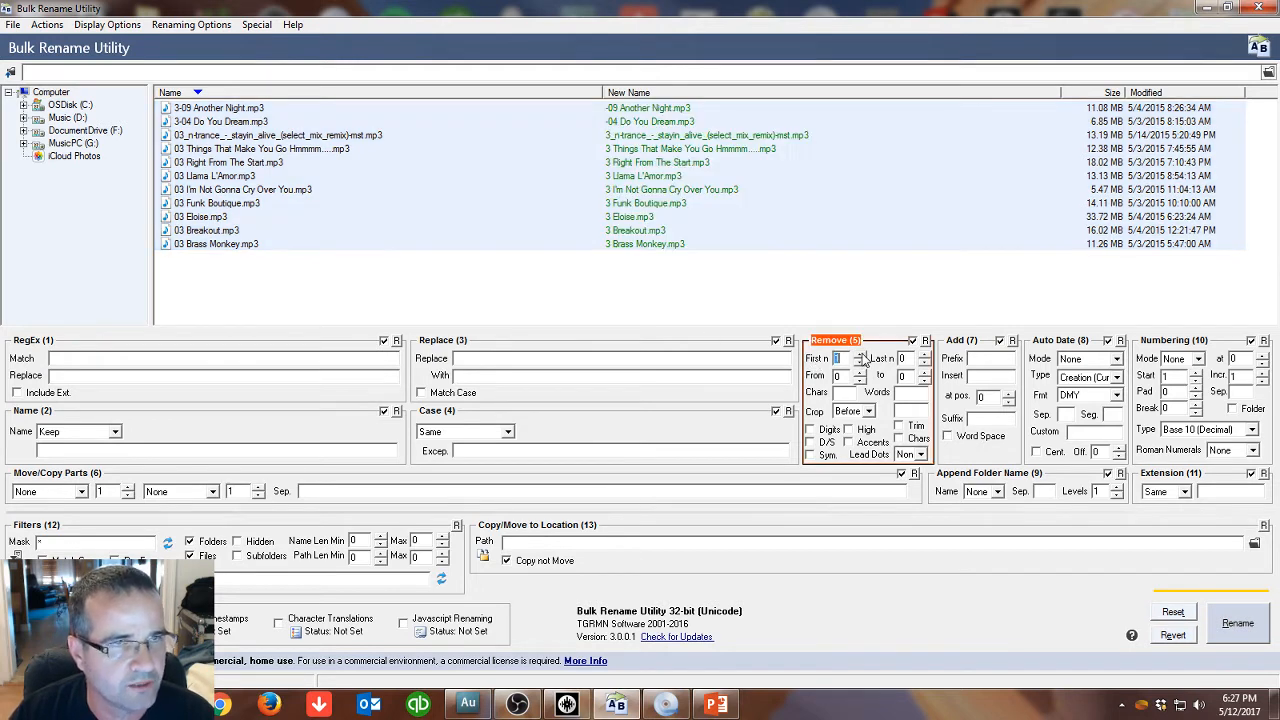
left_click(859, 355)
left_click(859, 355)
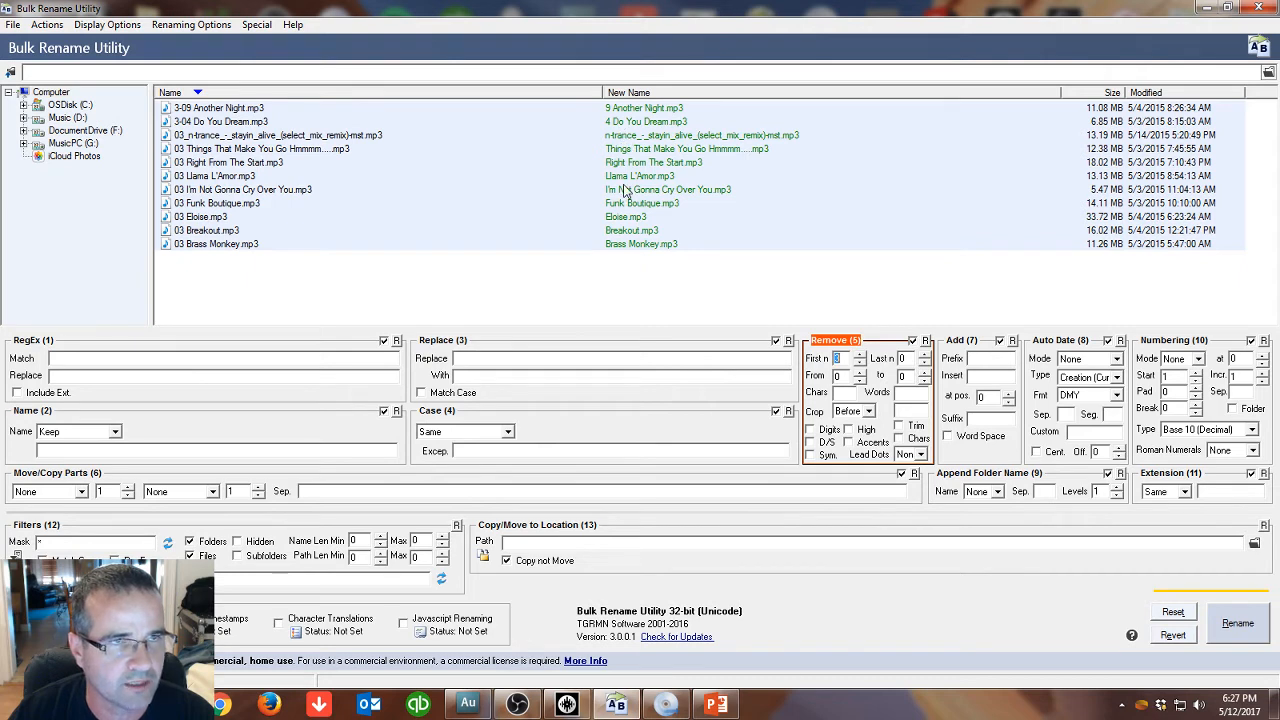
left_click(860, 356)
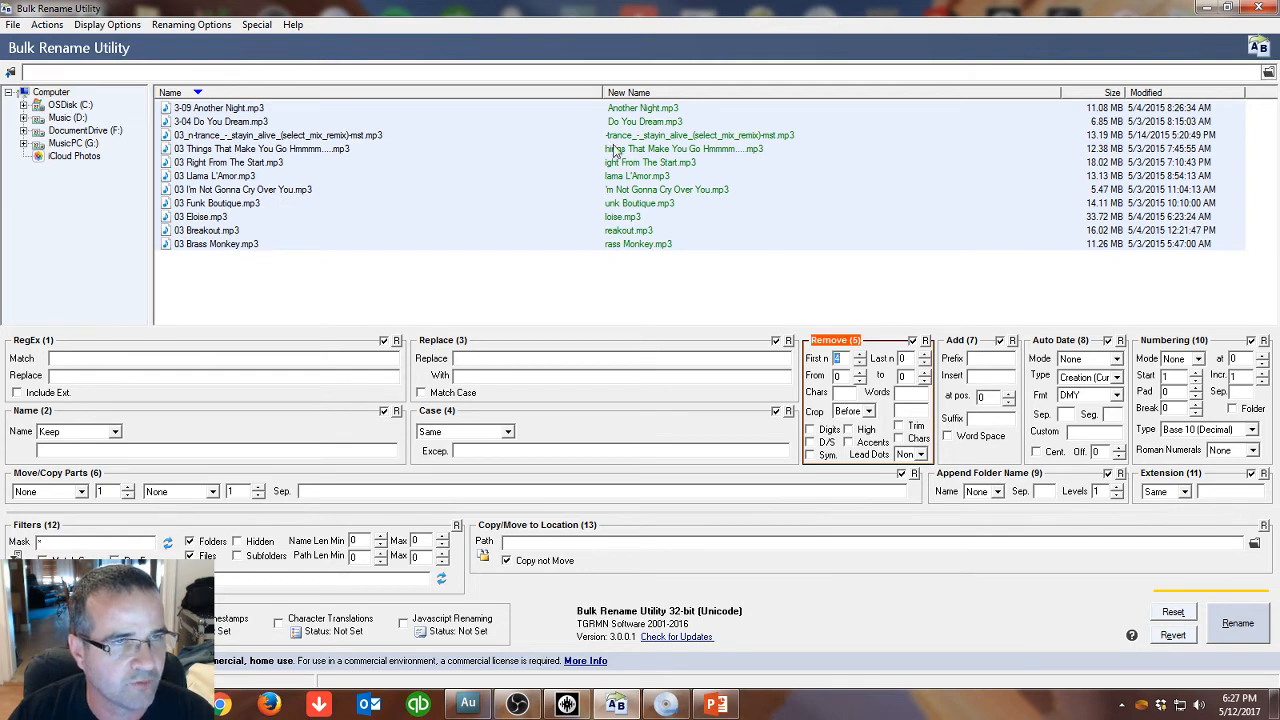
left_click(860, 366)
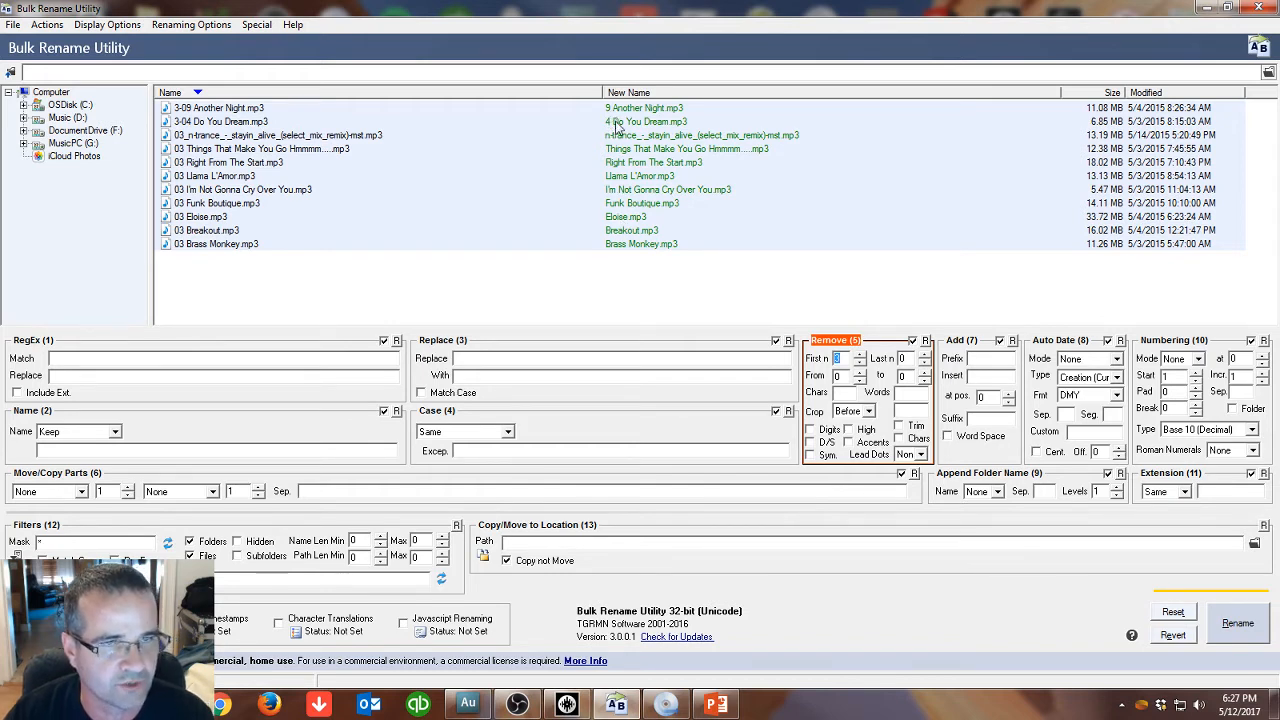
Rename the selected songs with the new names and confirm the renaming.
left_click(1236, 624)
left_click(728, 428)
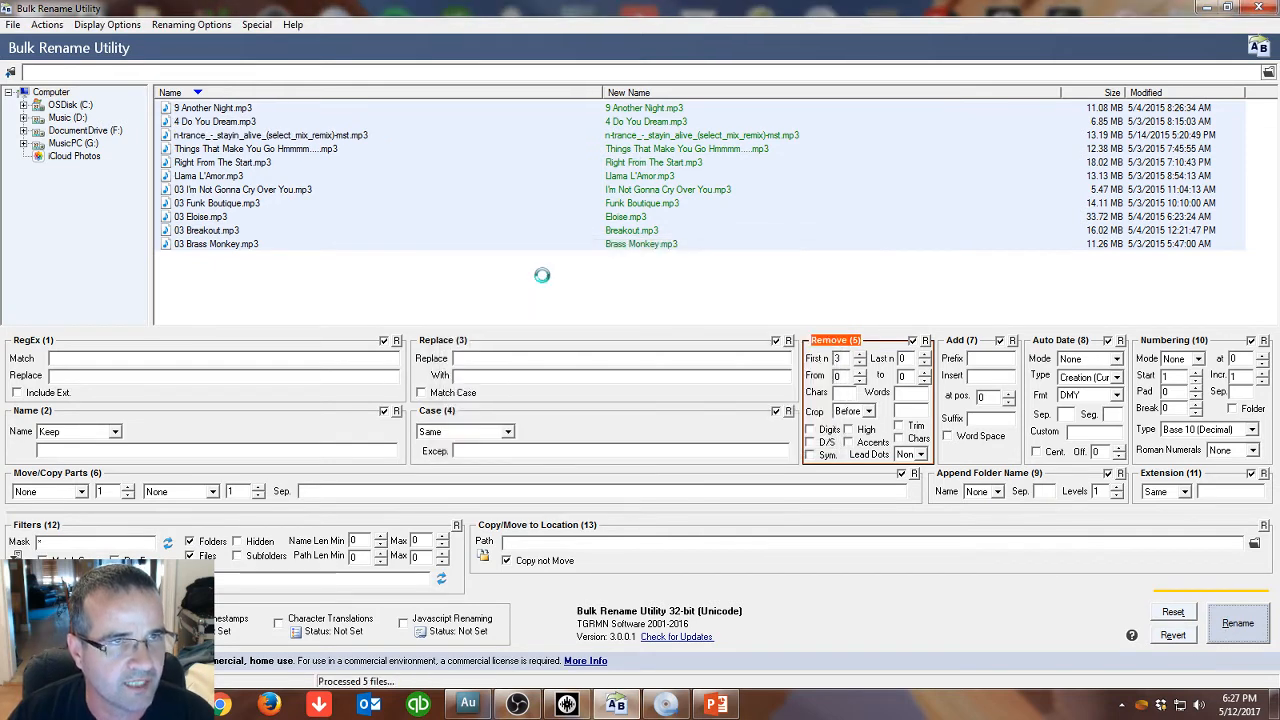
left_click(720, 424)
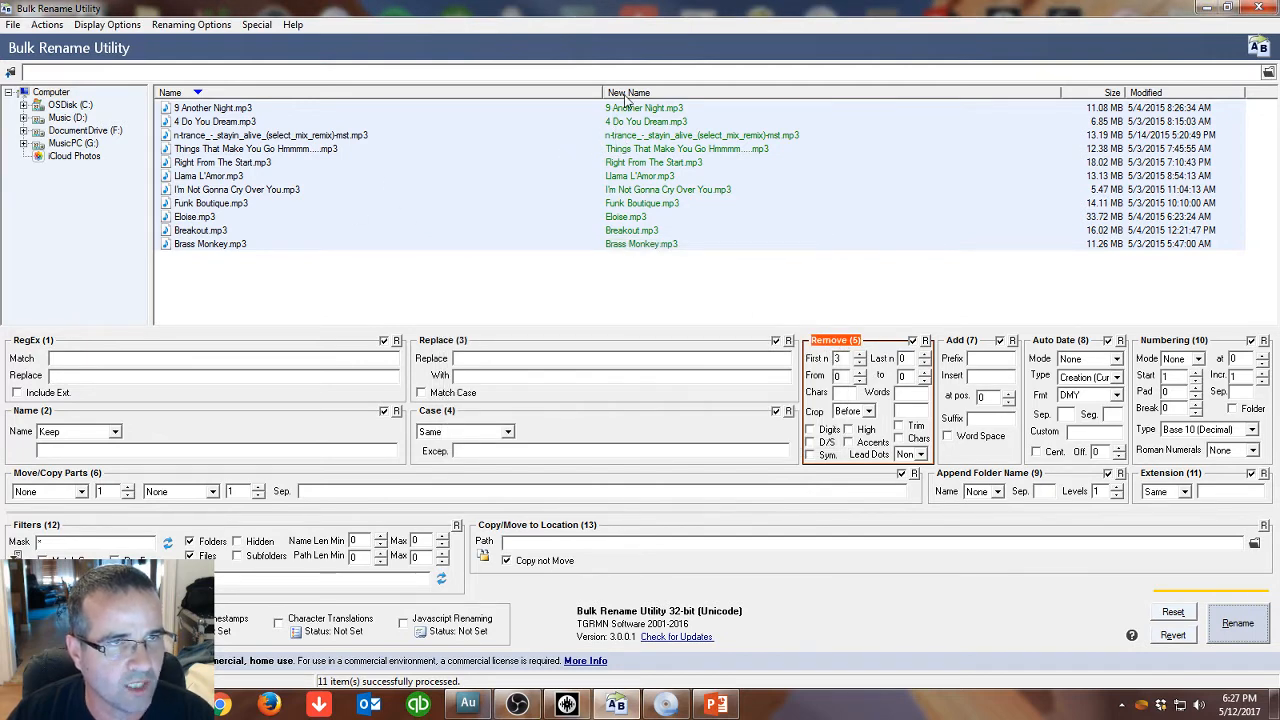
Select the renamed songs from n-trance to Brass Monkey and clear the rename list.
left_click(253, 306)
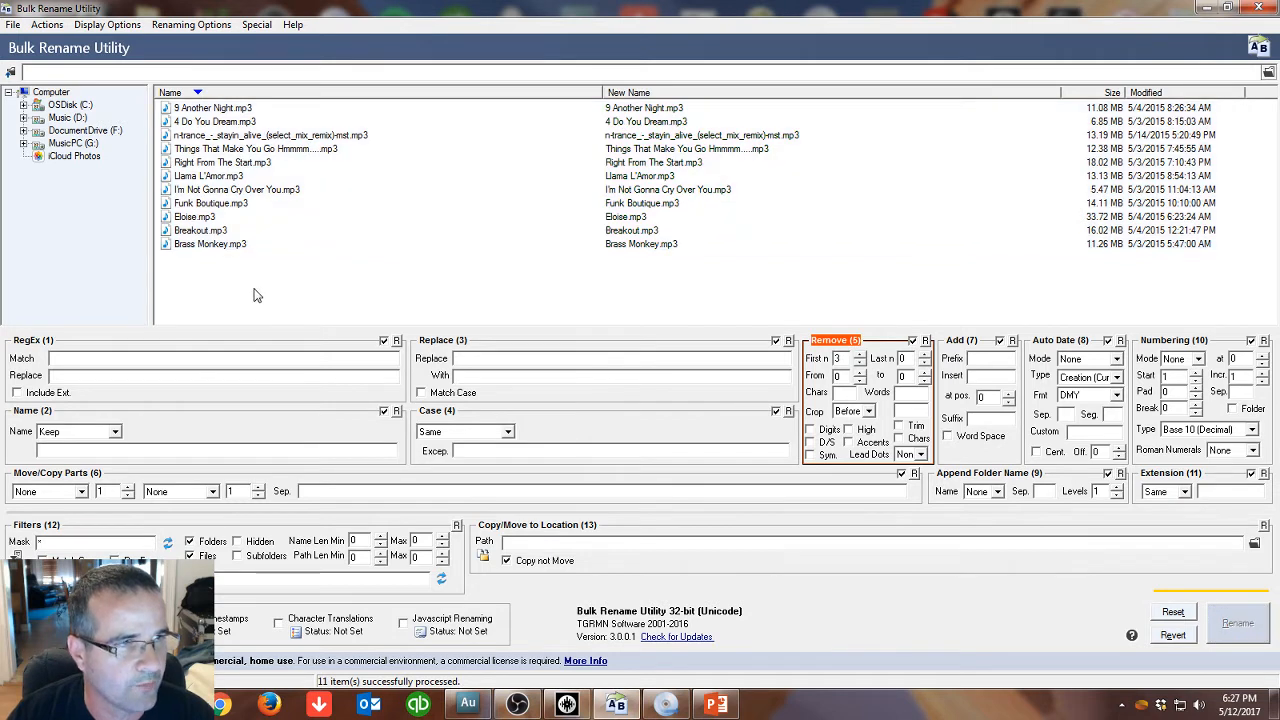
left_click_drag(253, 295, 165, 135)
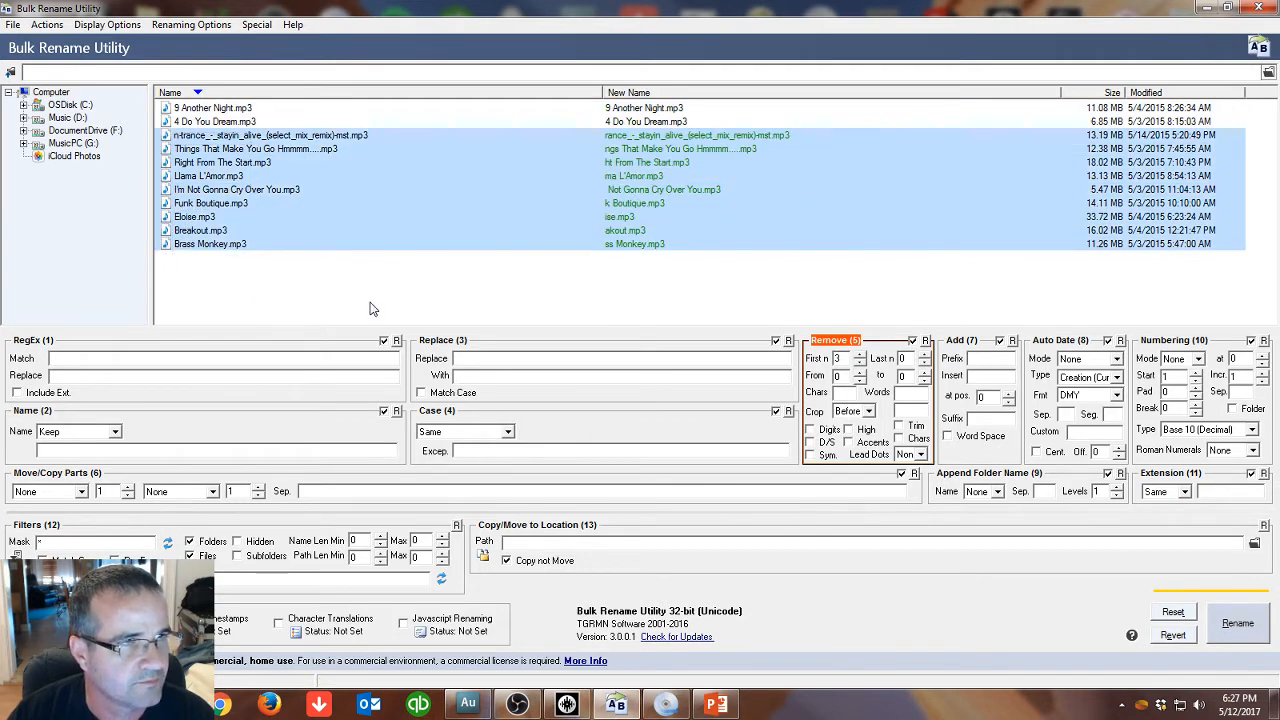
key("F5")
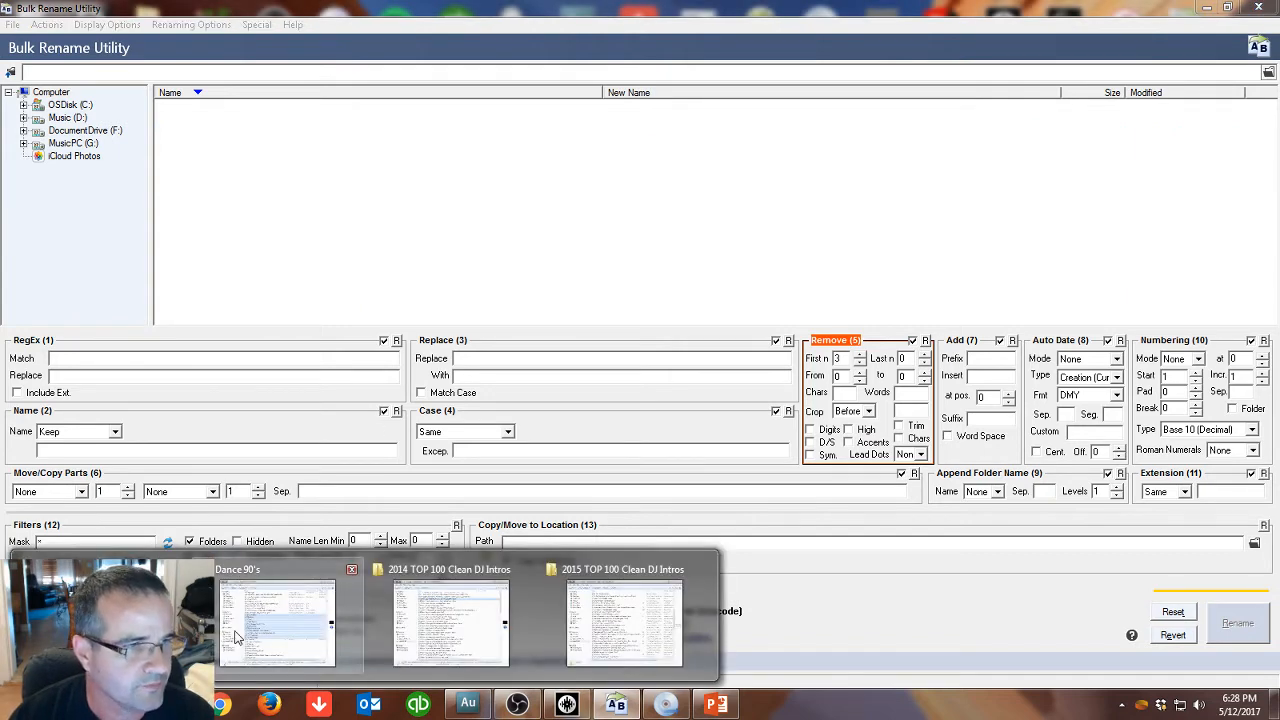
Bring back the Dance 90's folder window, look through its songs and sort them by name in descending order.
left_click(312, 505)
left_click(1060, 455)
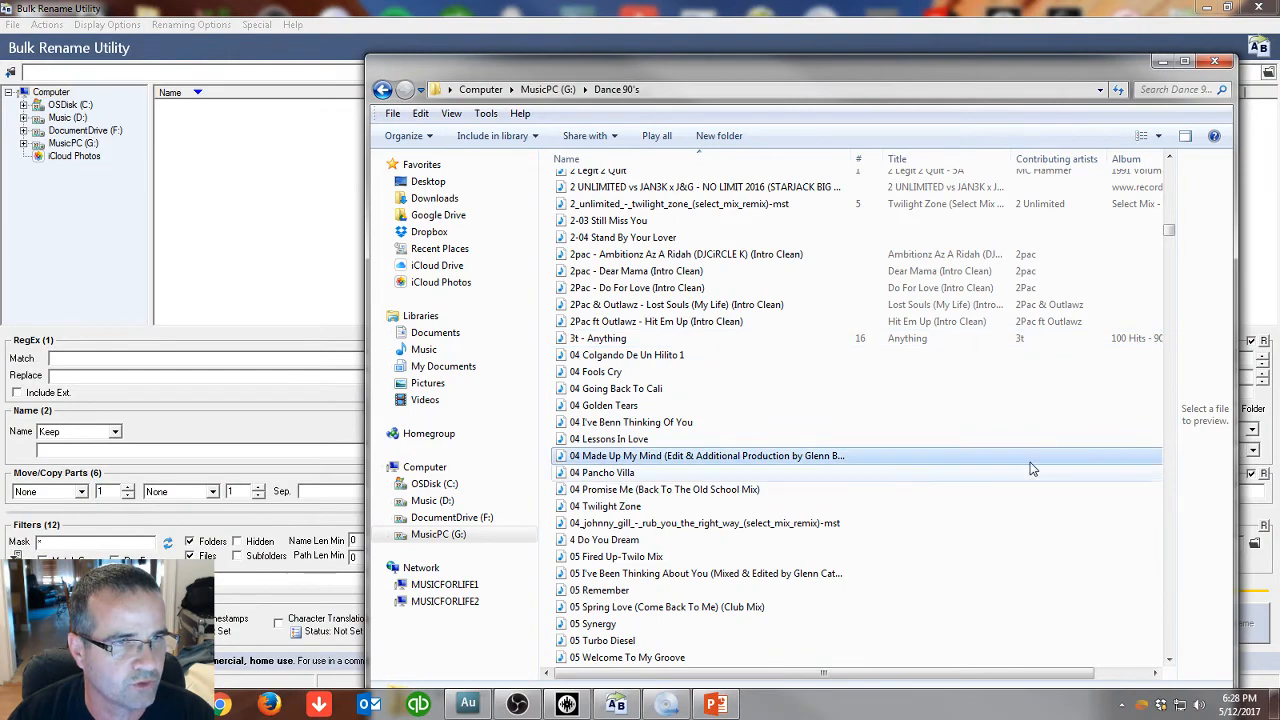
scroll(898, 473, "up", 20)
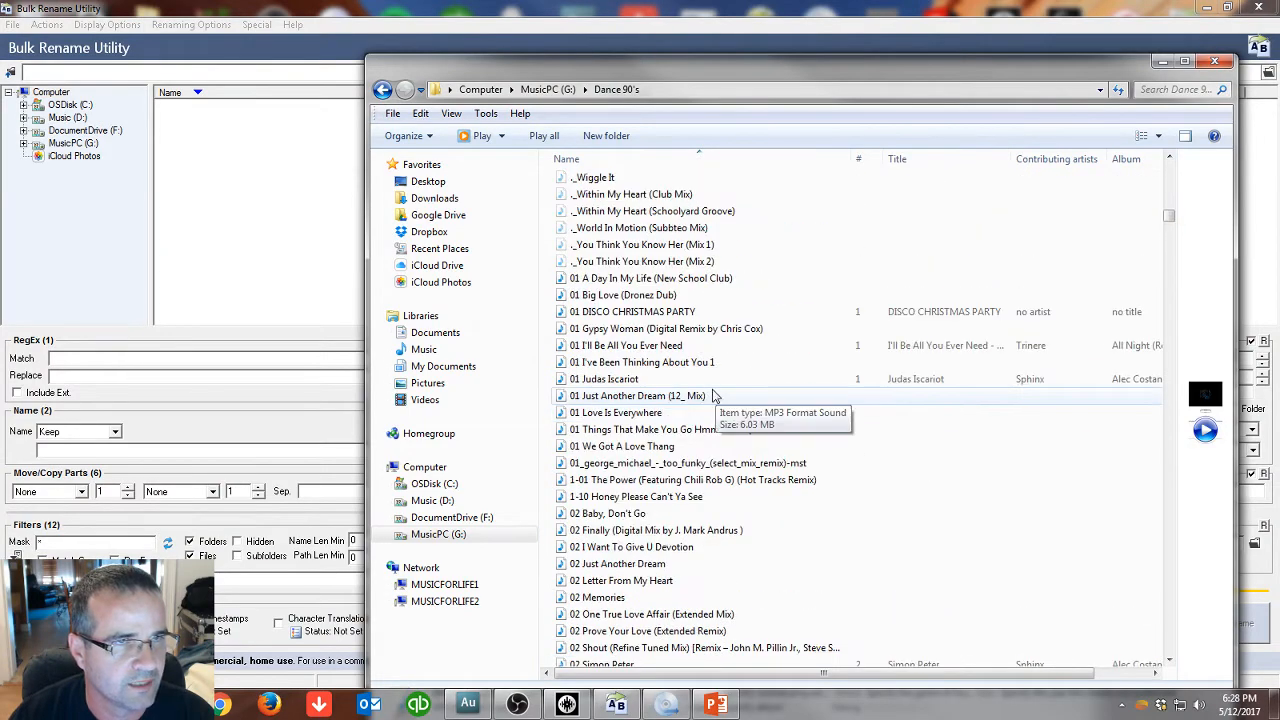
scroll(713, 395, "up", 5)
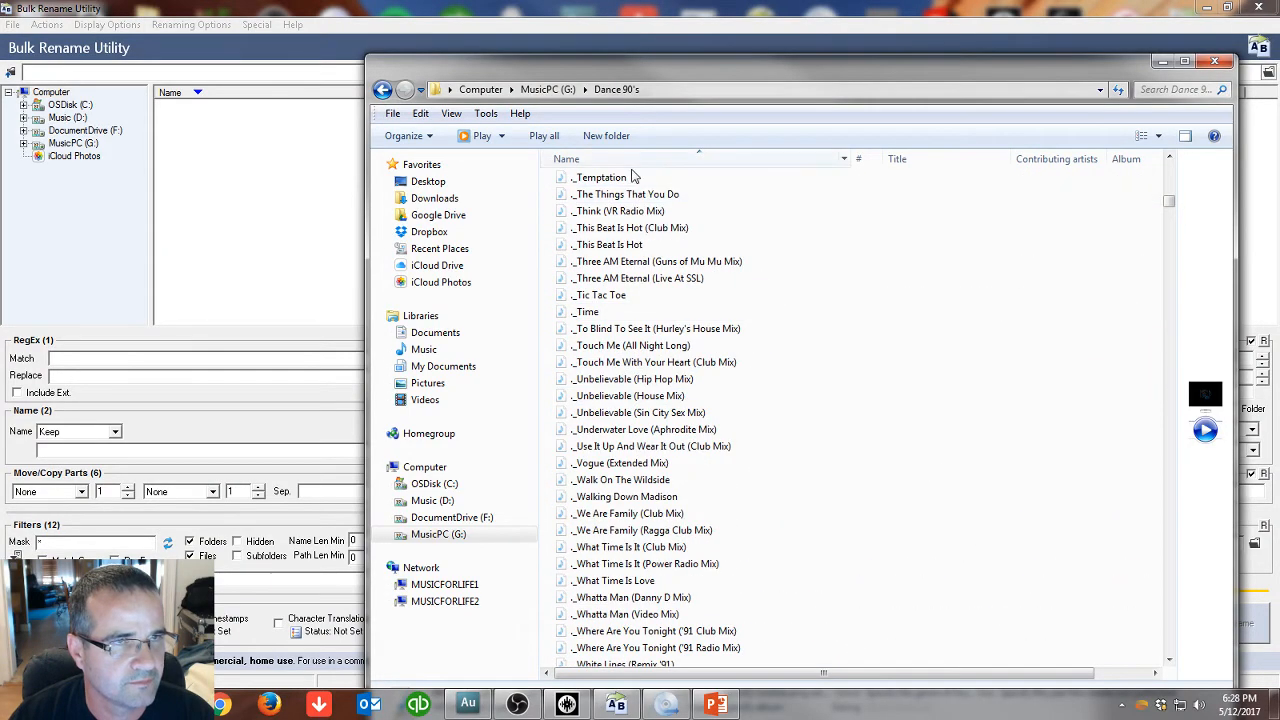
scroll(801, 538, "up", 8)
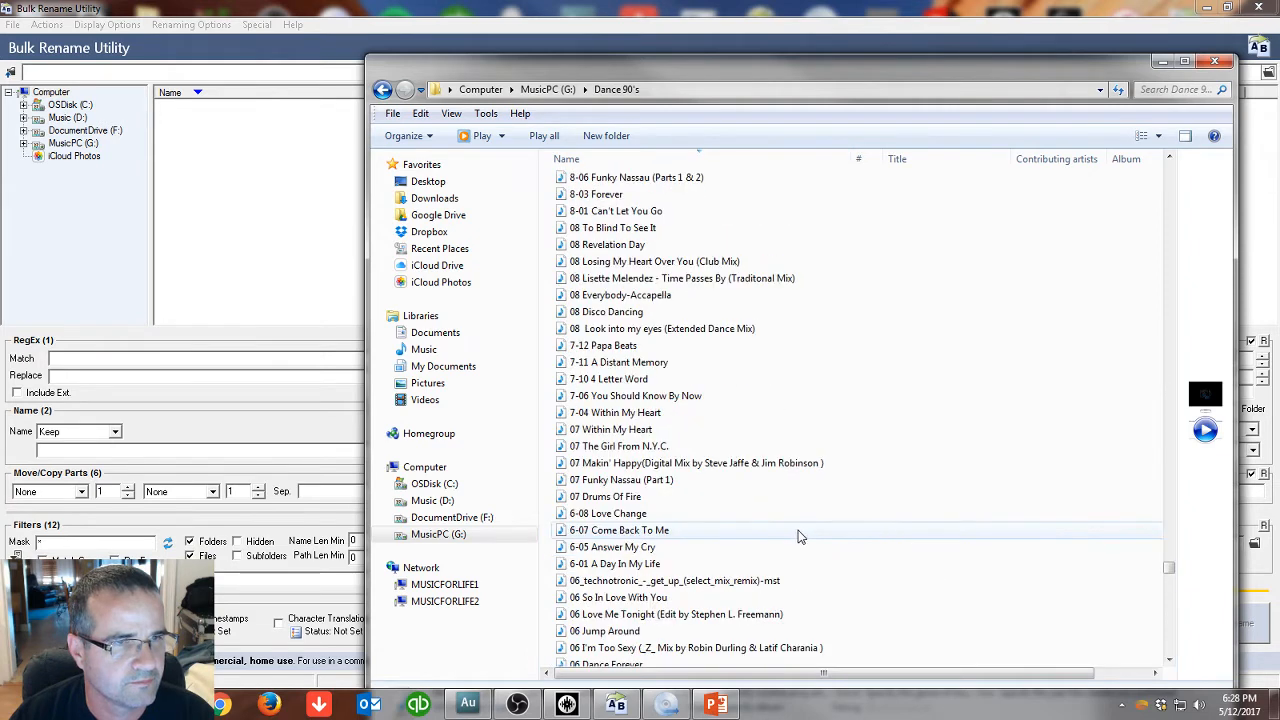
Add the songs from 8-06 Funky Nassau (Parts 1 & 2) to 08 Revelation Day to the rename list and minimize the folder window.
scroll(798, 537, "up", 5)
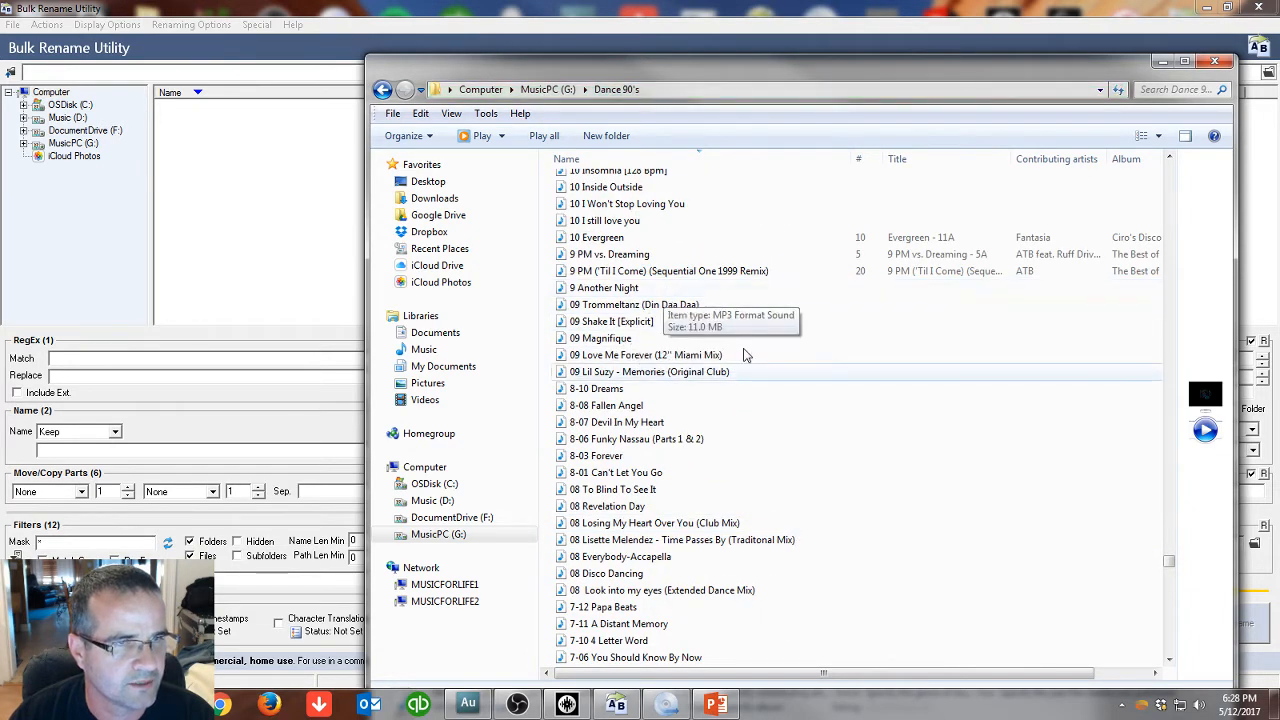
scroll(720, 474, "down", 1)
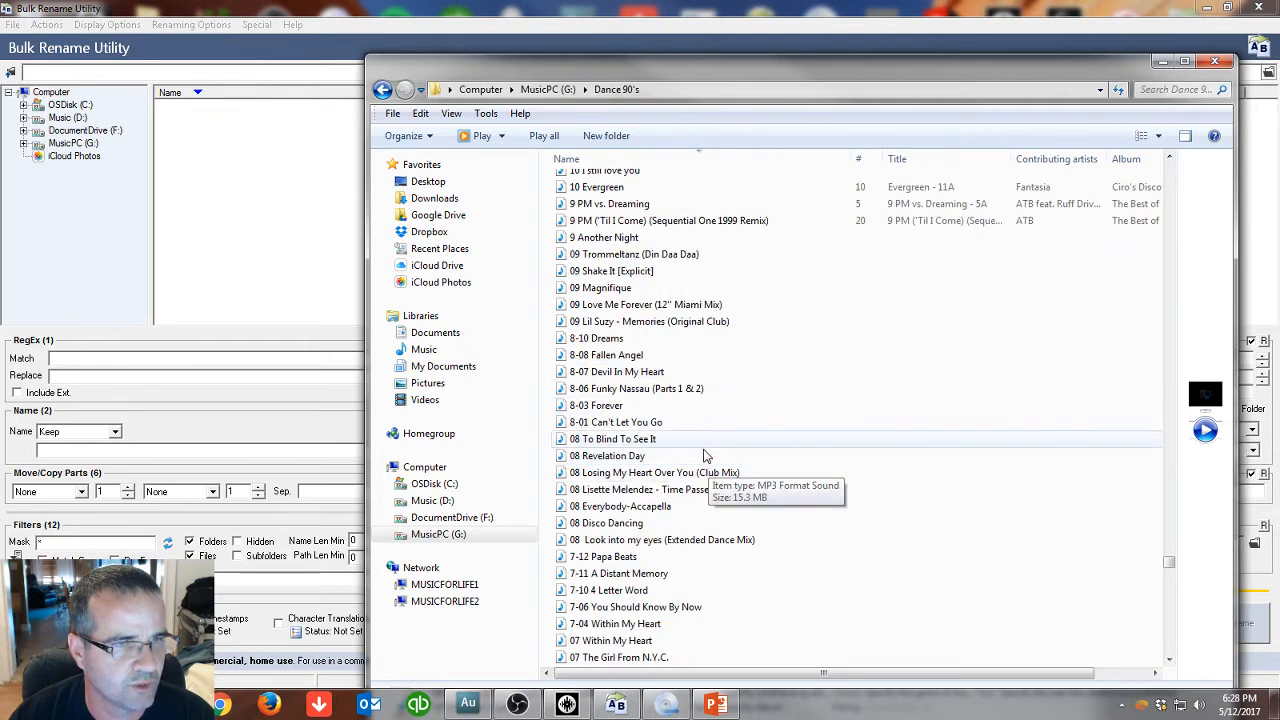
left_click_drag(690, 456, 222, 198)
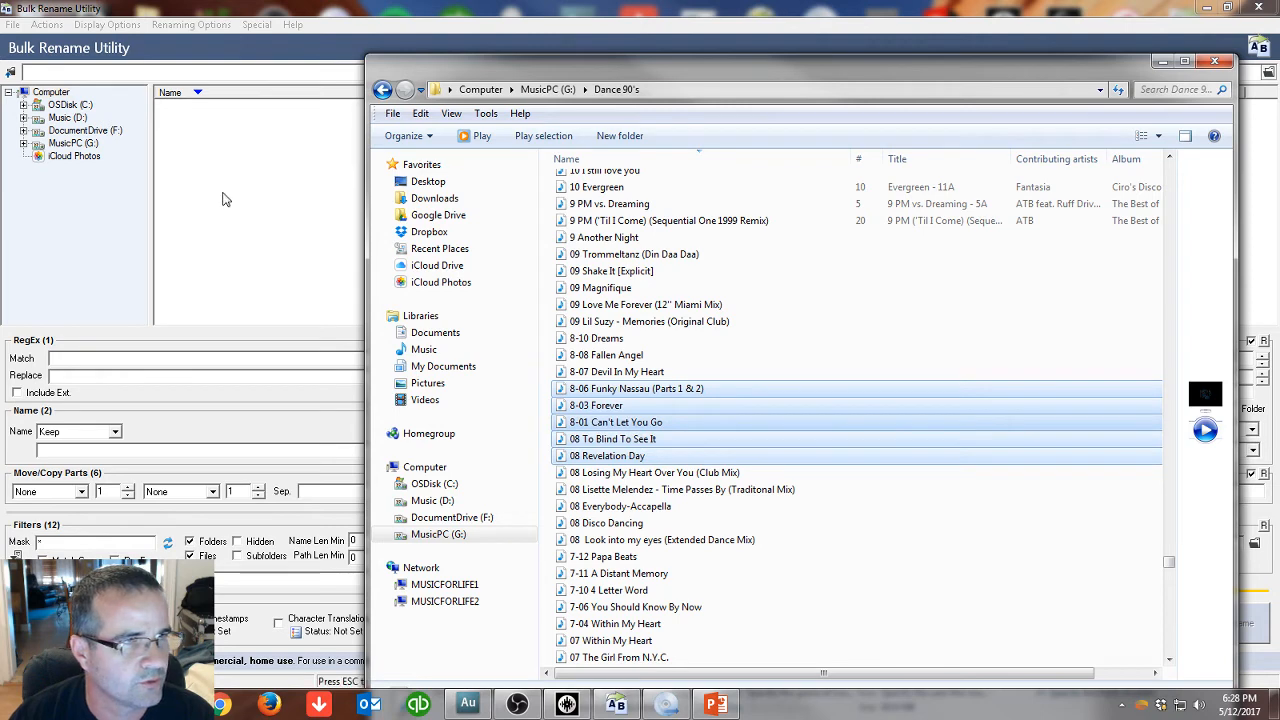
left_click(1161, 62)
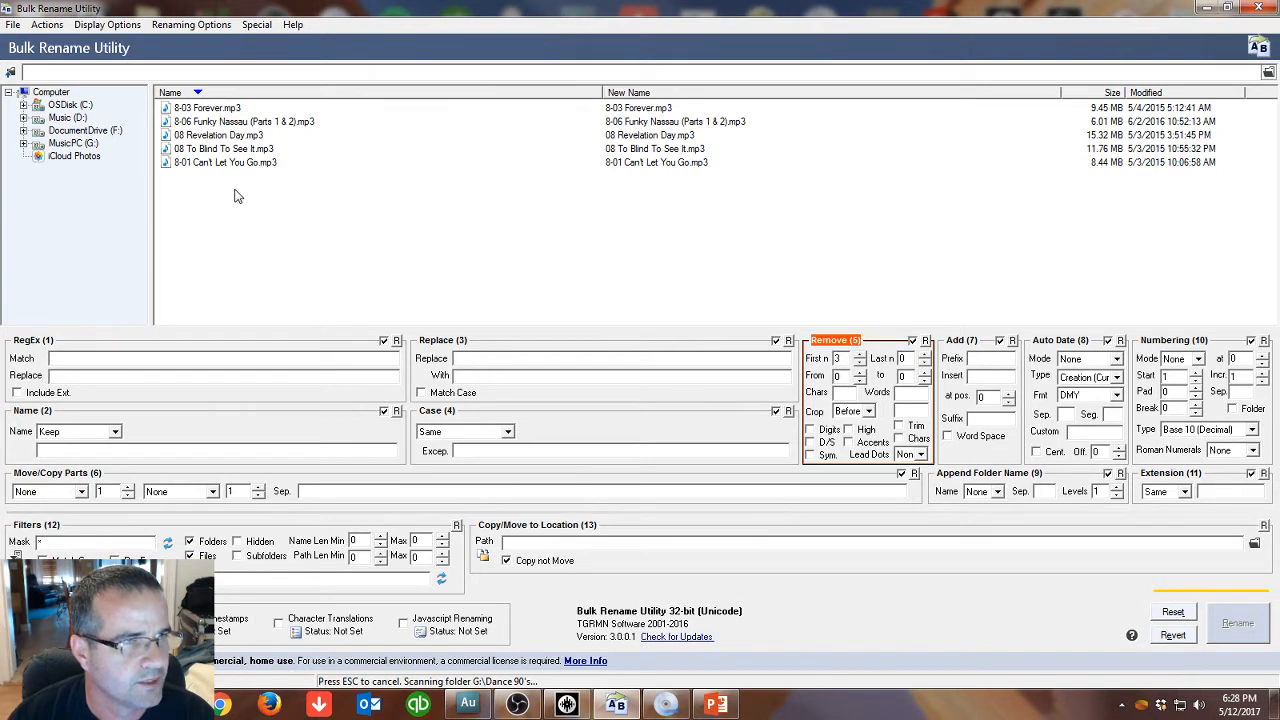
Select all five loaded songs and rename them with their first 3 characters removed.
left_click_drag(225, 188, 168, 100)
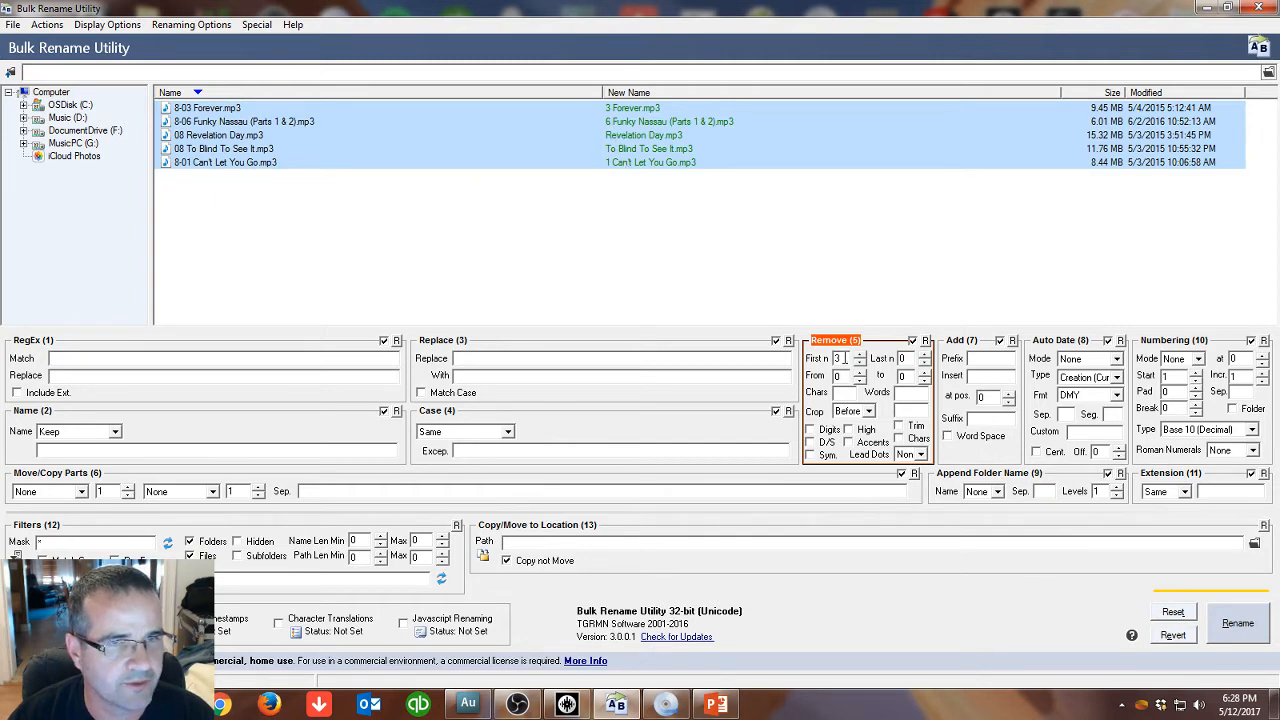
left_click(858, 356)
left_click(859, 369)
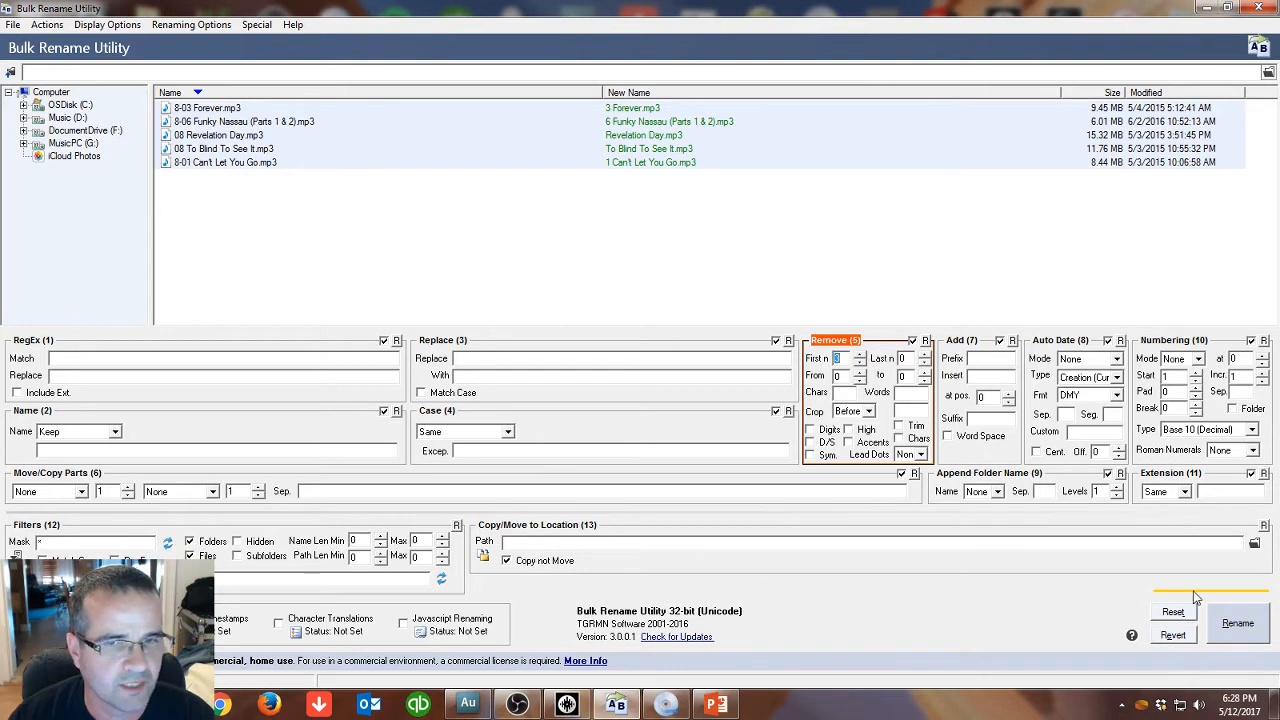
left_click(1234, 624)
left_click(720, 423)
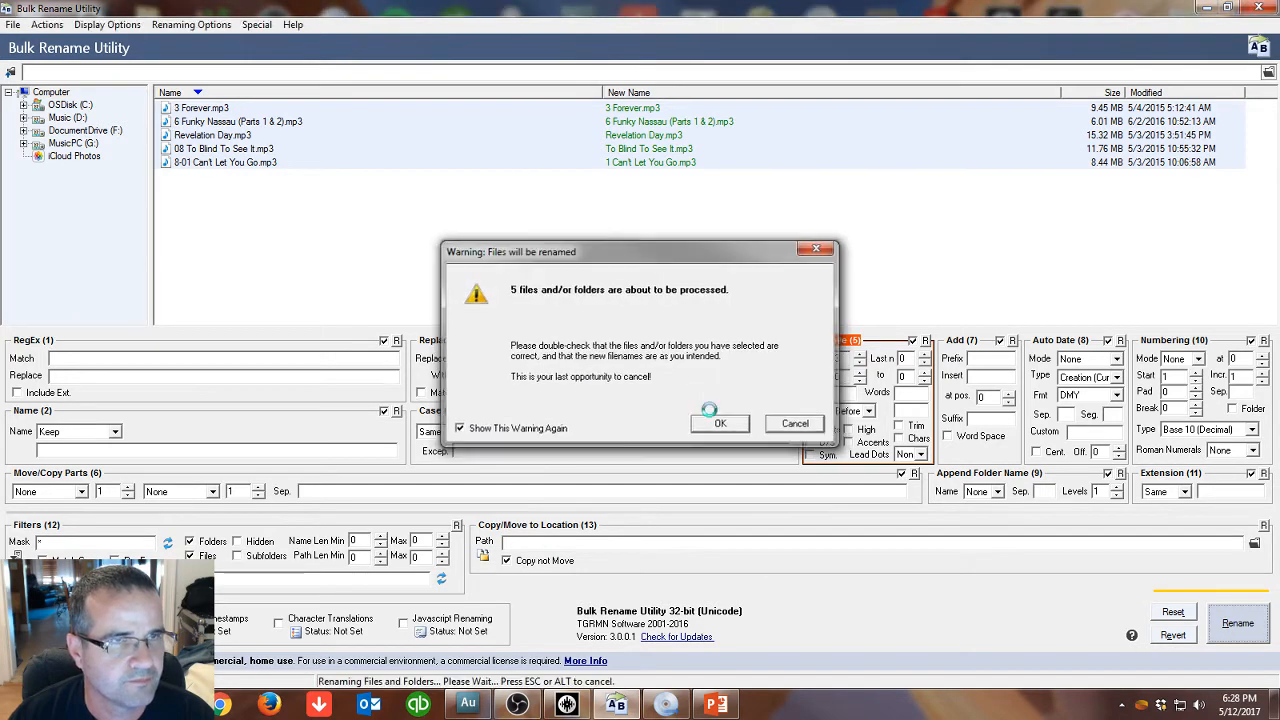
key("Return")
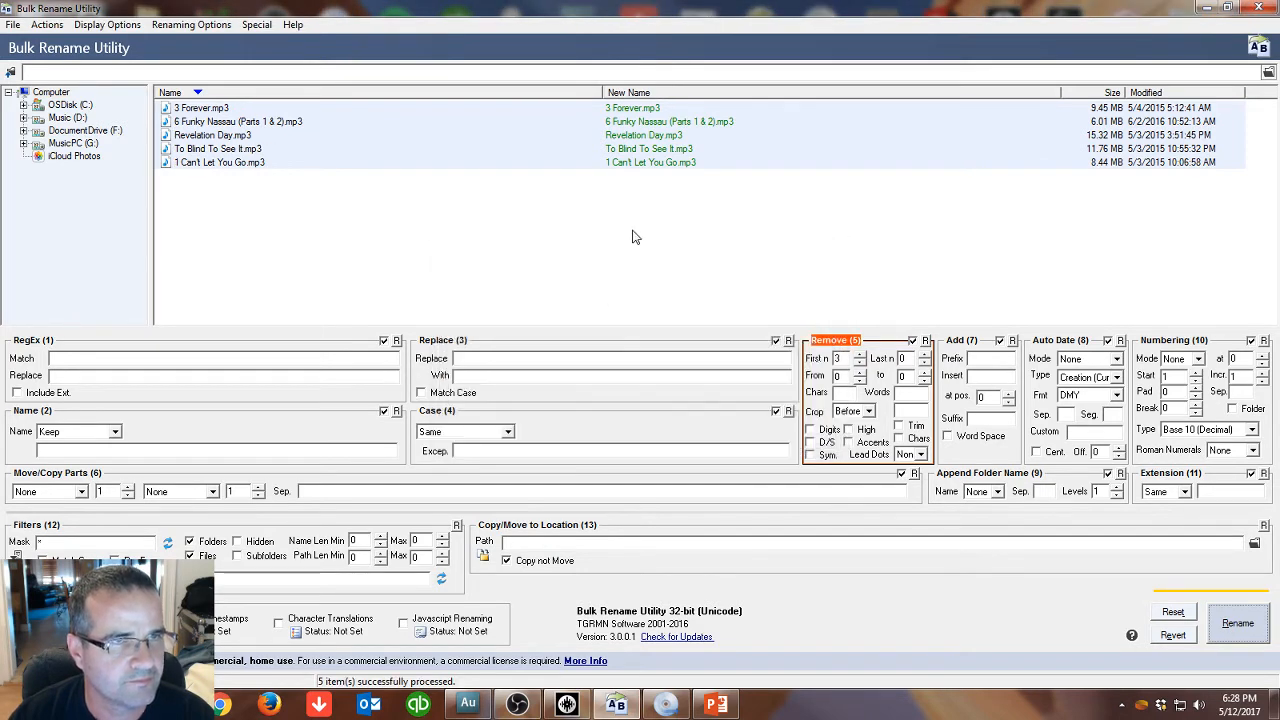
left_click(612, 136)
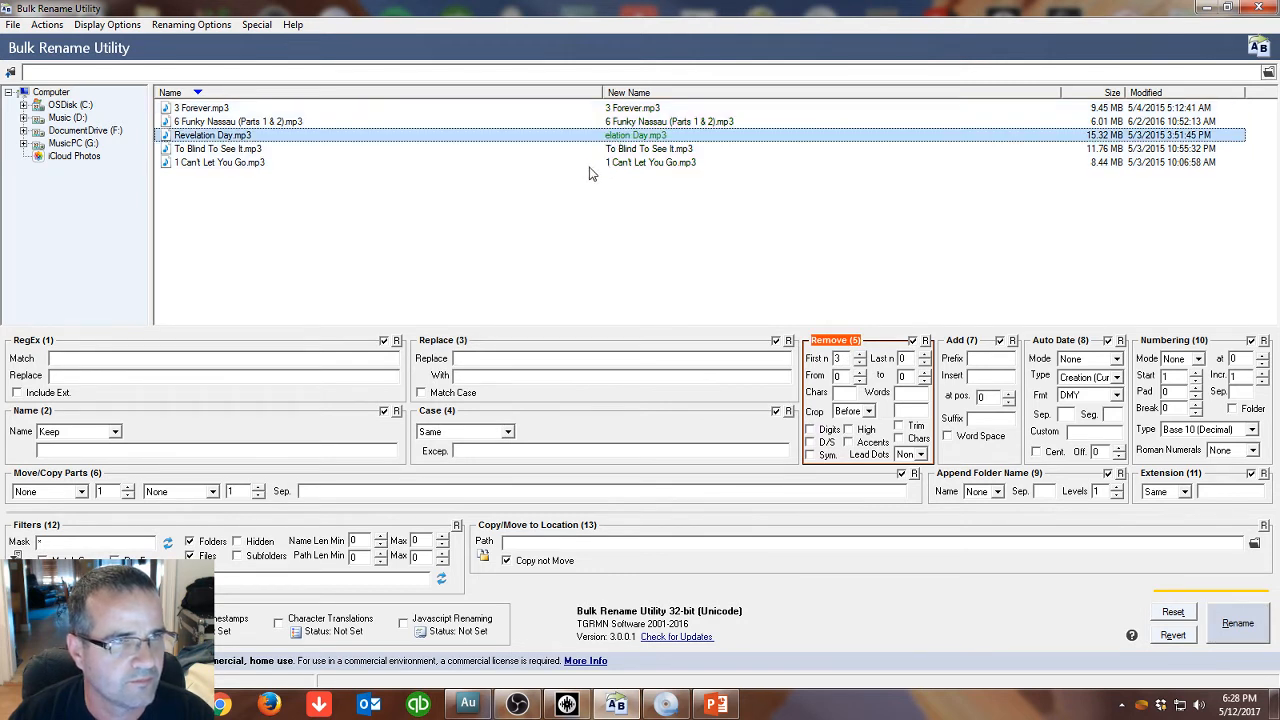
left_click(296, 250)
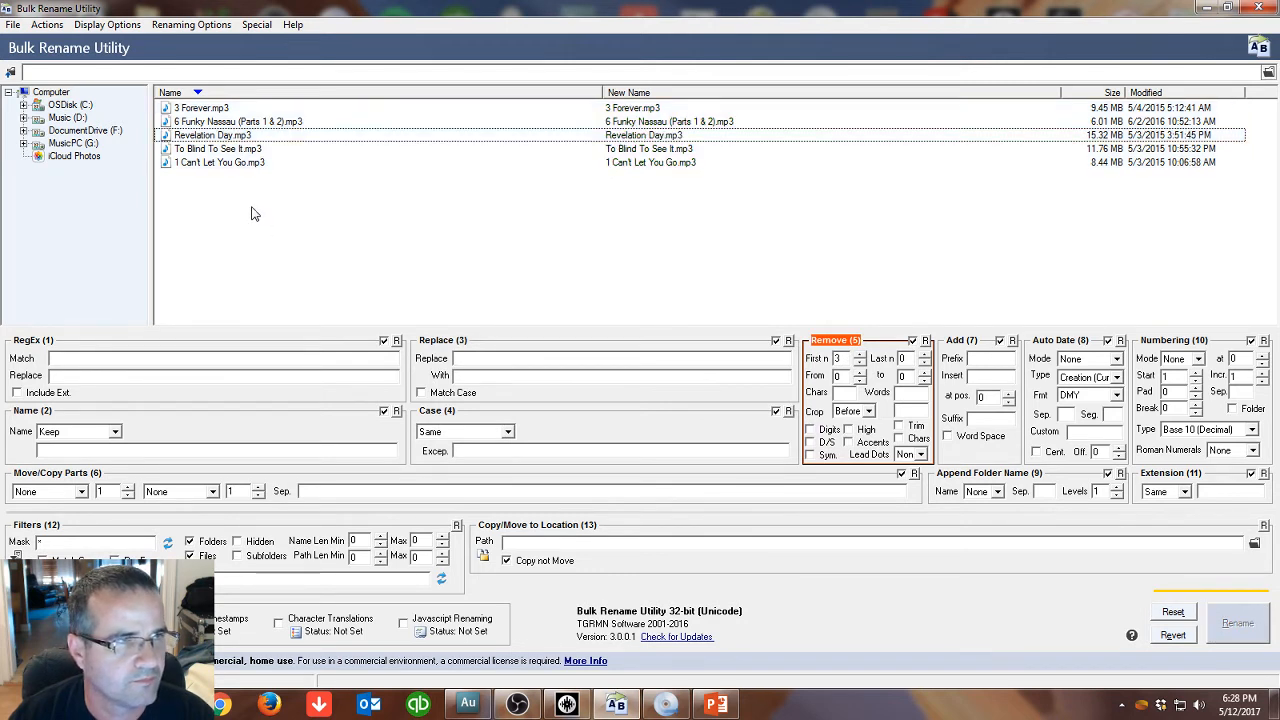
left_click(176, 163)
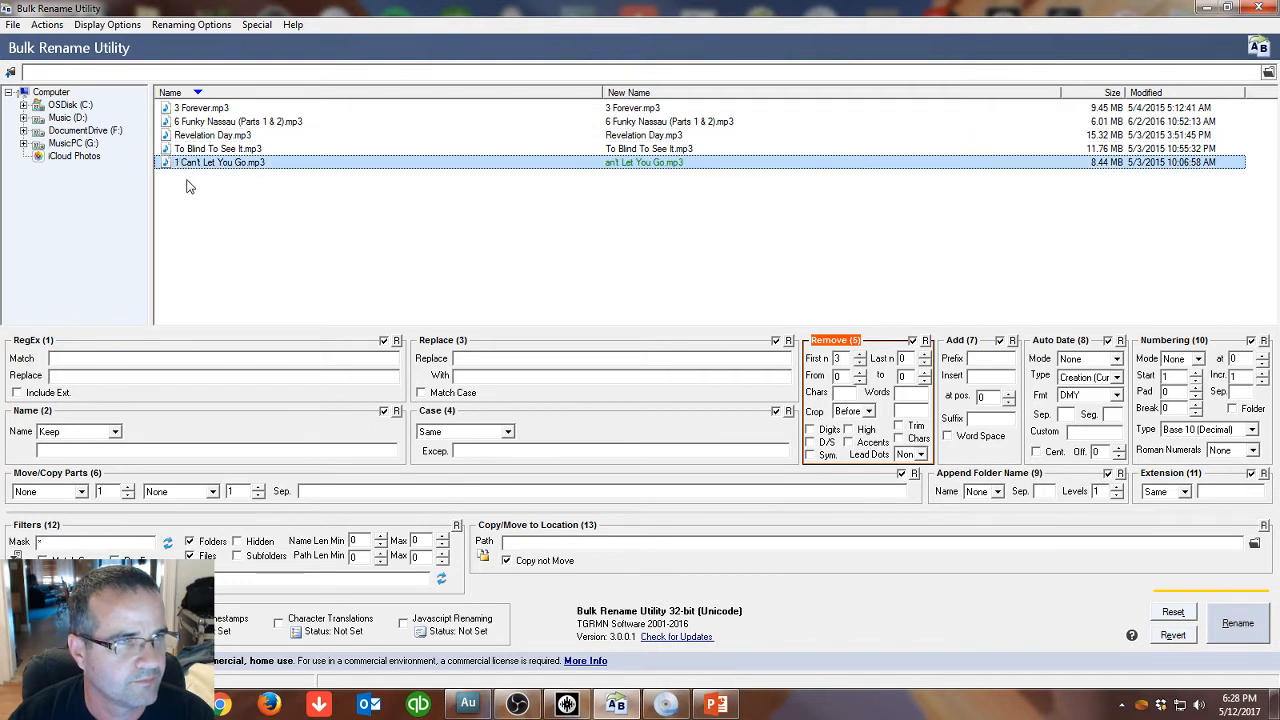
left_click(190, 186)
Rename the songs 3 Forever and 6 Funky Nassau (Parts 1 & 2) with their first 2 characters removed.
left_click(172, 126)
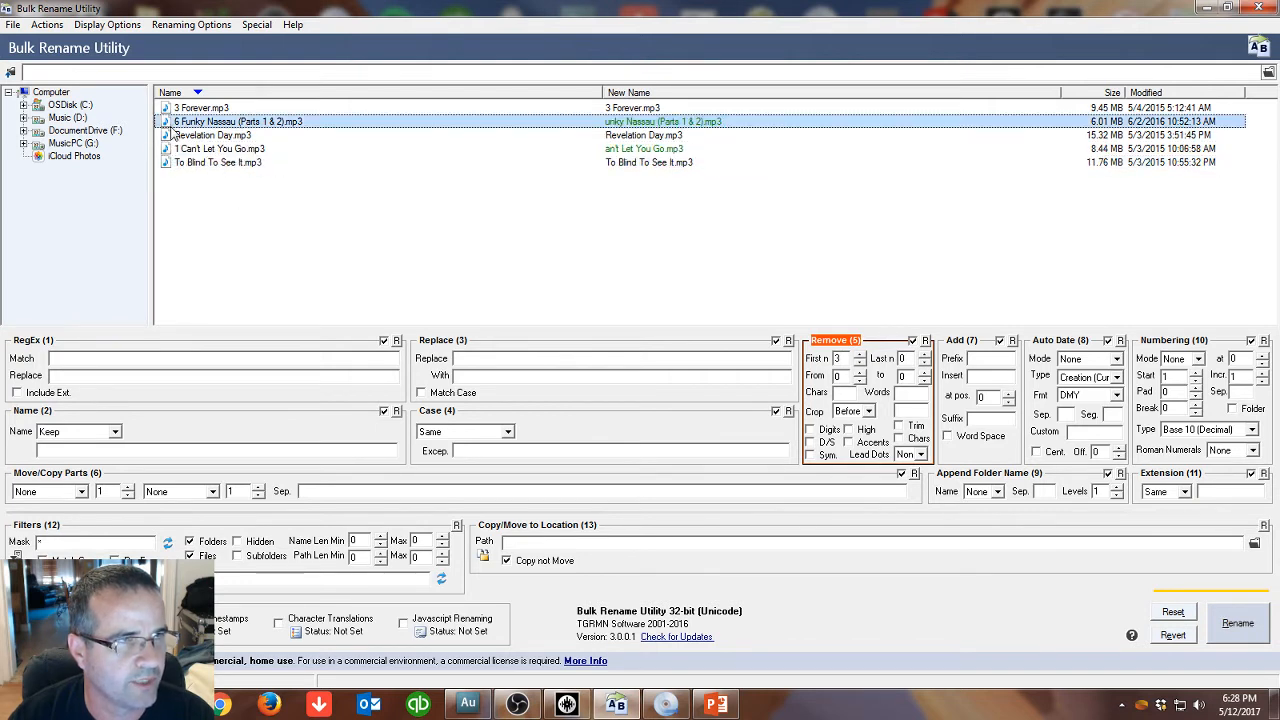
key("shift+Up")
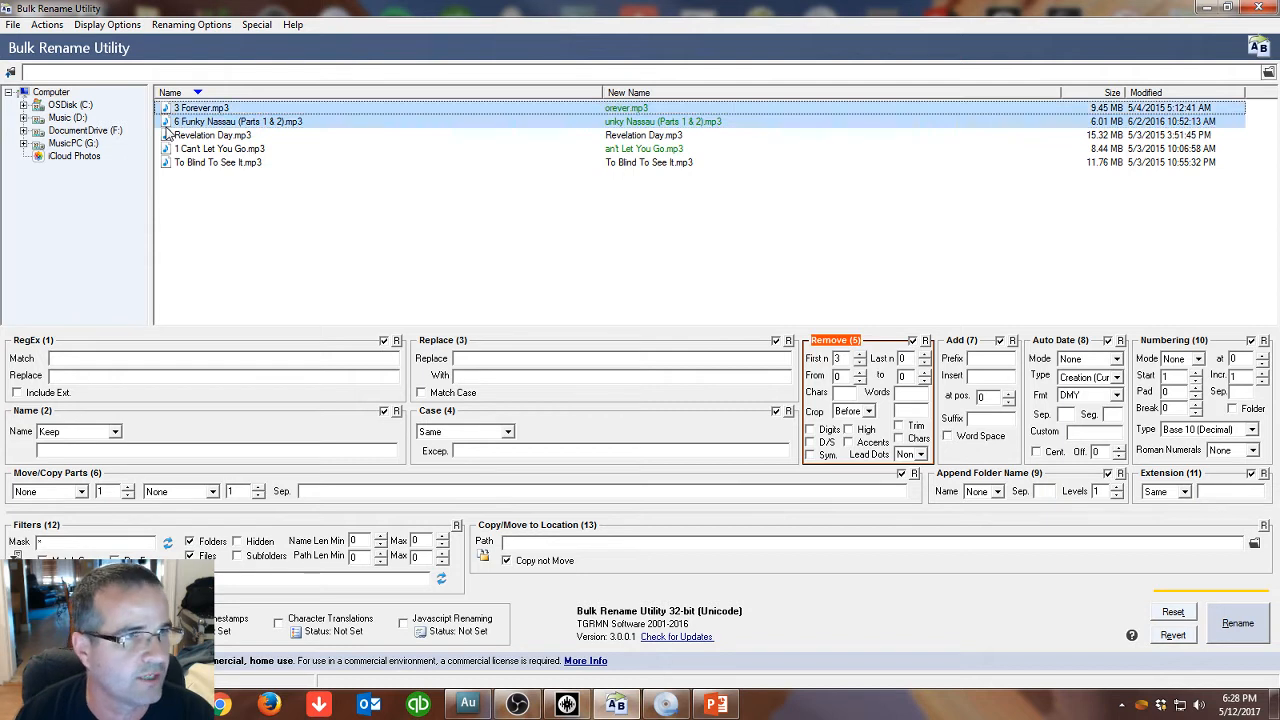
left_click(859, 363)
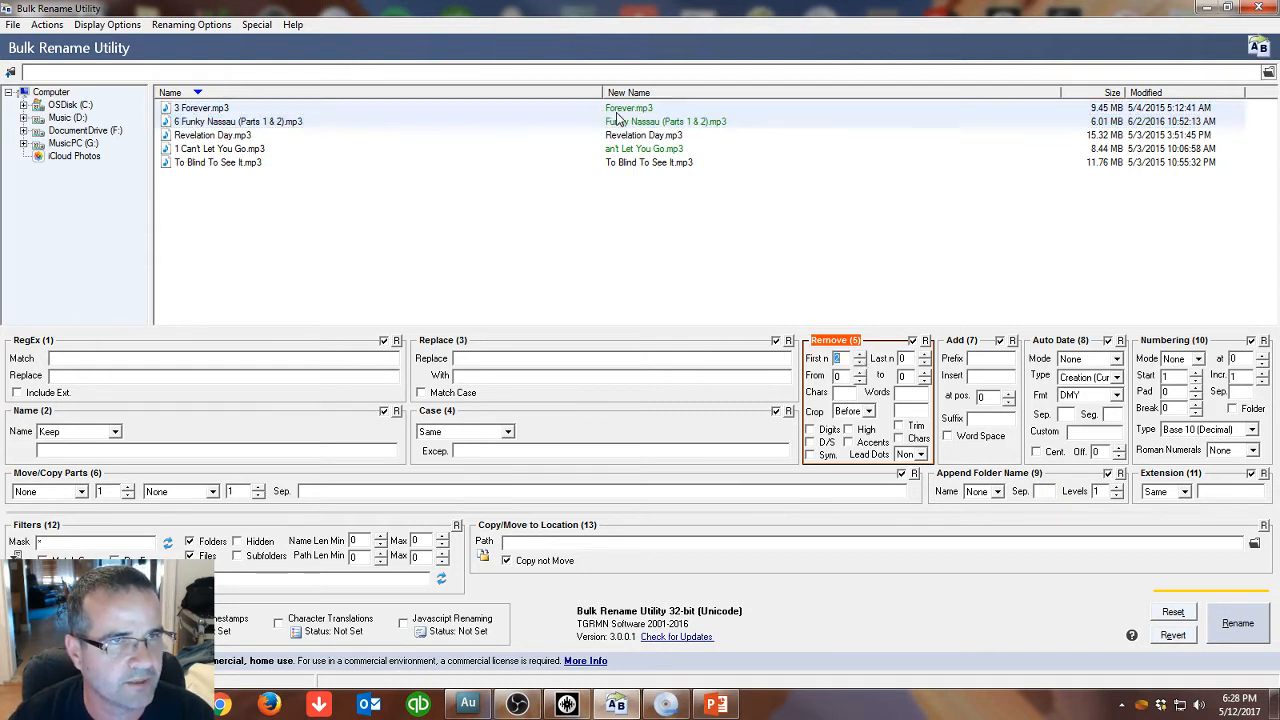
left_click(859, 366)
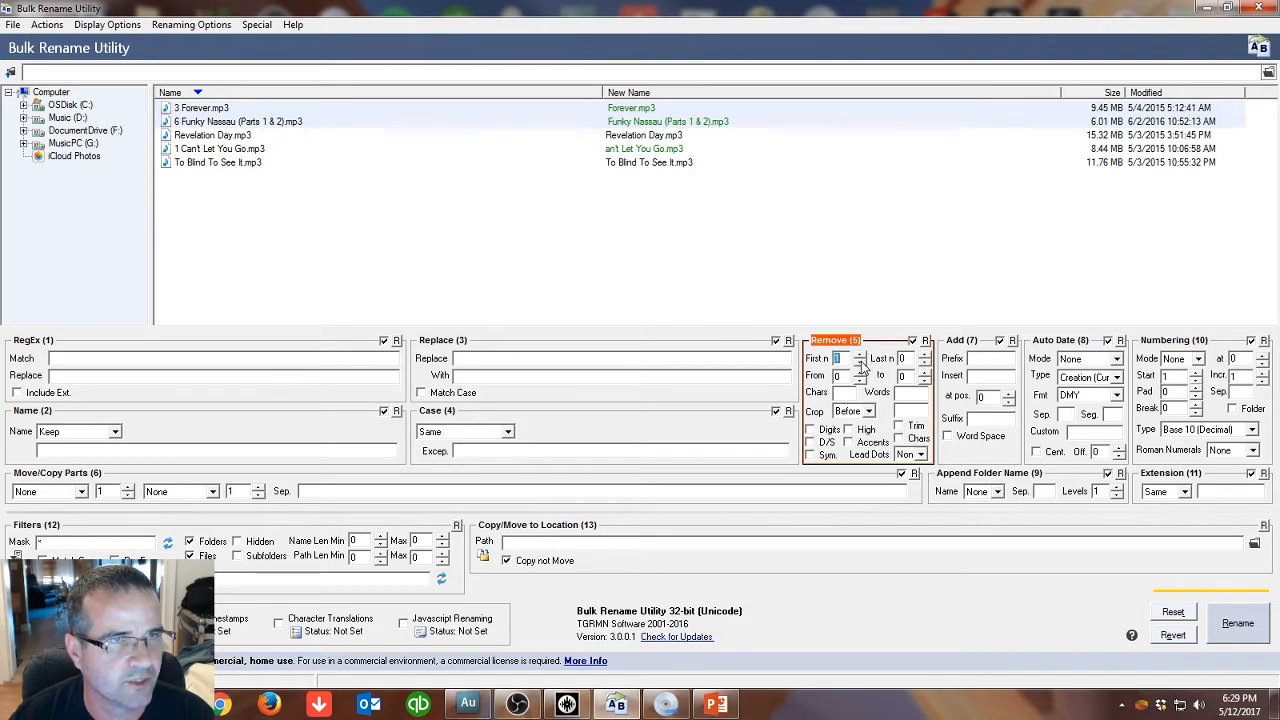
left_click(859, 366)
left_click(859, 356)
left_click(859, 356)
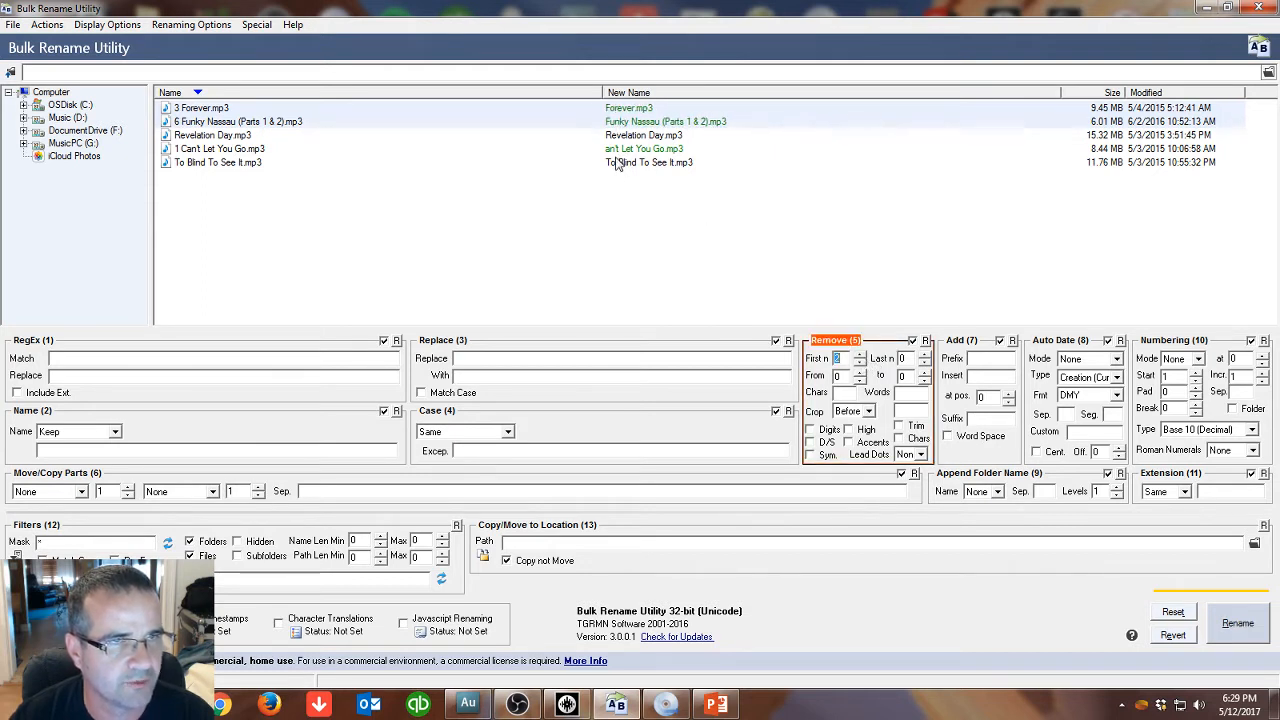
left_click(1236, 624)
left_click(738, 422)
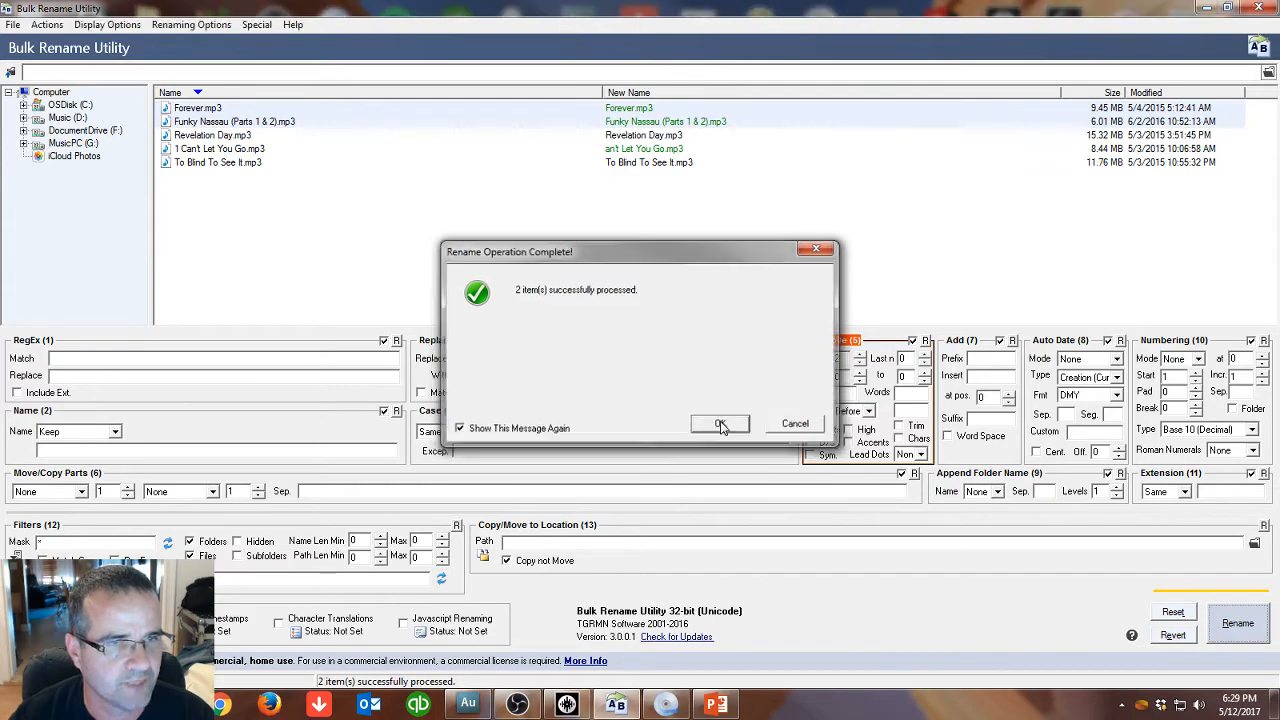
left_click(720, 425)
Bring up the 2015 TOP 100 Clean DJ Intros folder window and look through its song names.
left_click(171, 704)
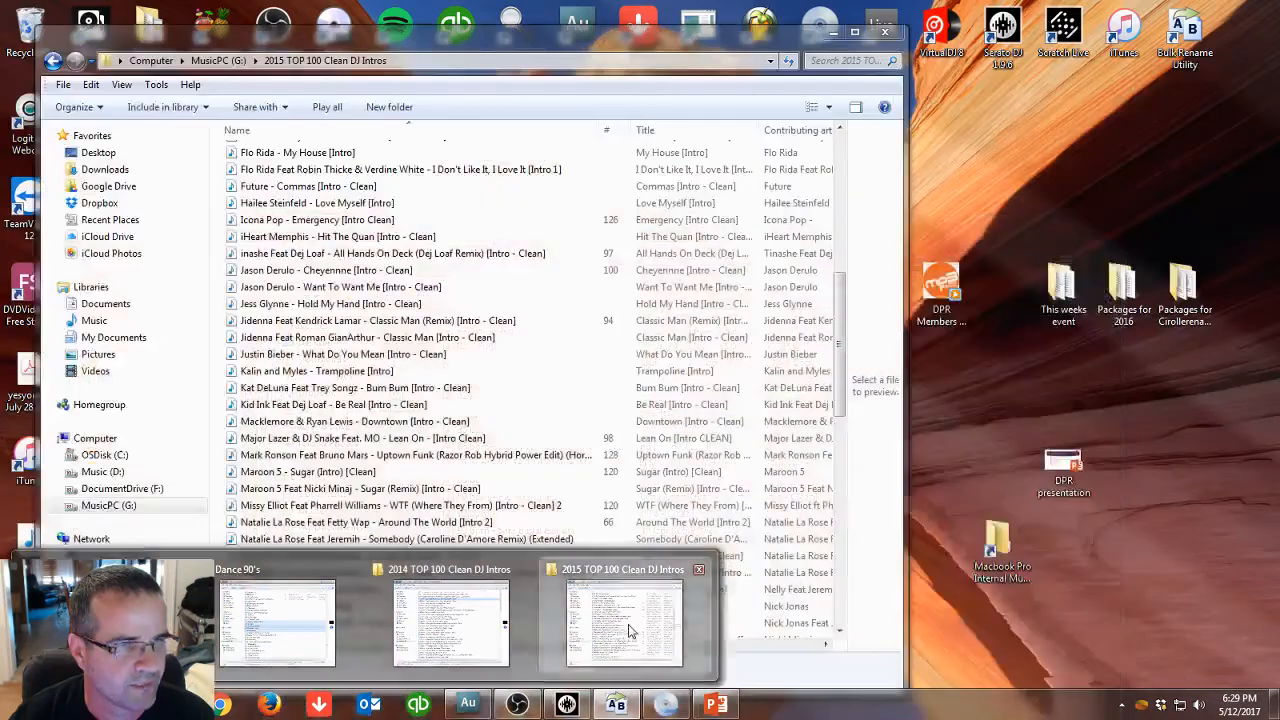
left_click(629, 630)
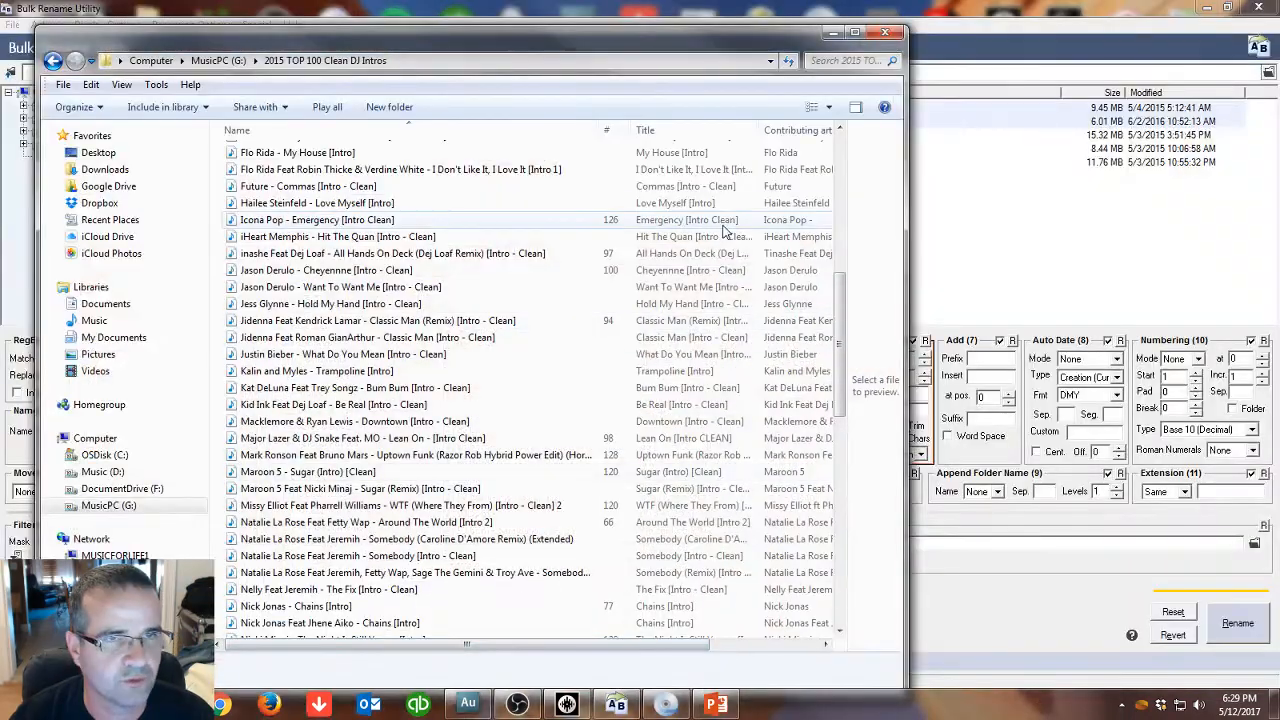
scroll(840, 290, "up", 5)
scroll(840, 290, "up", 4)
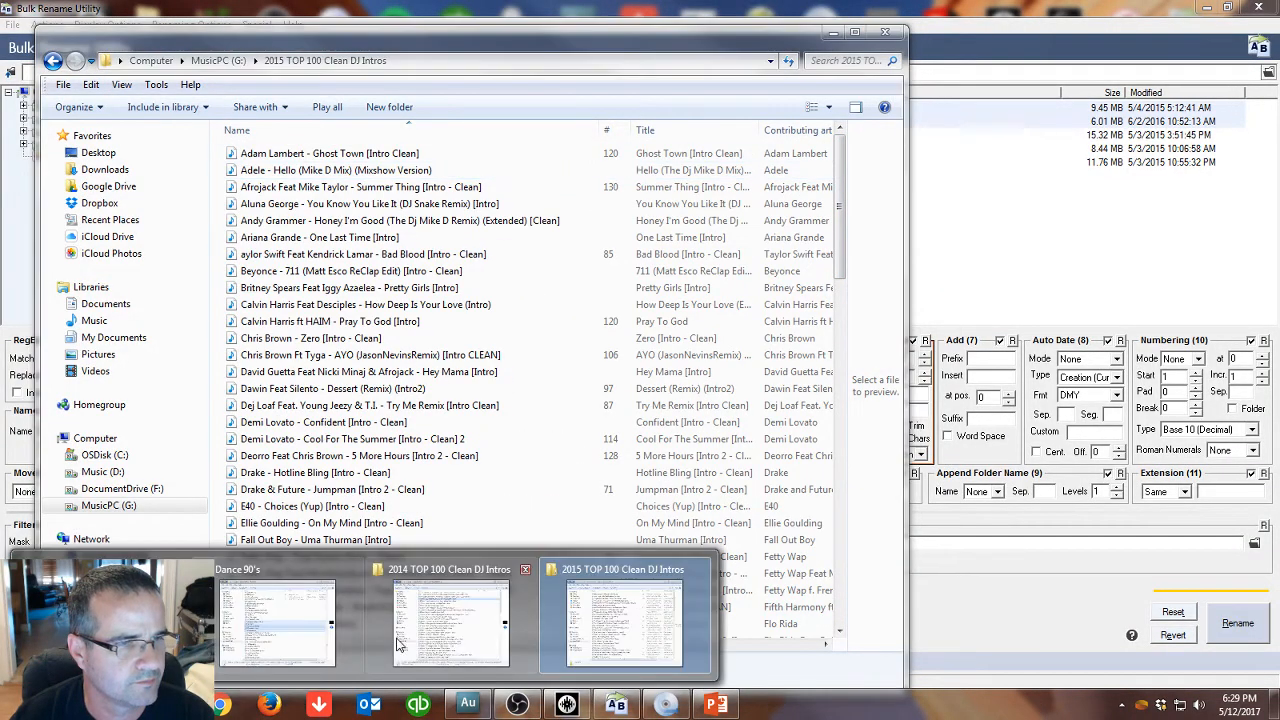
Open the August folder inside 2014 TOP 100 Clean DJ Intros, minimize the 2015 folder window and move the August window clear of the rename list.
left_click(452, 620)
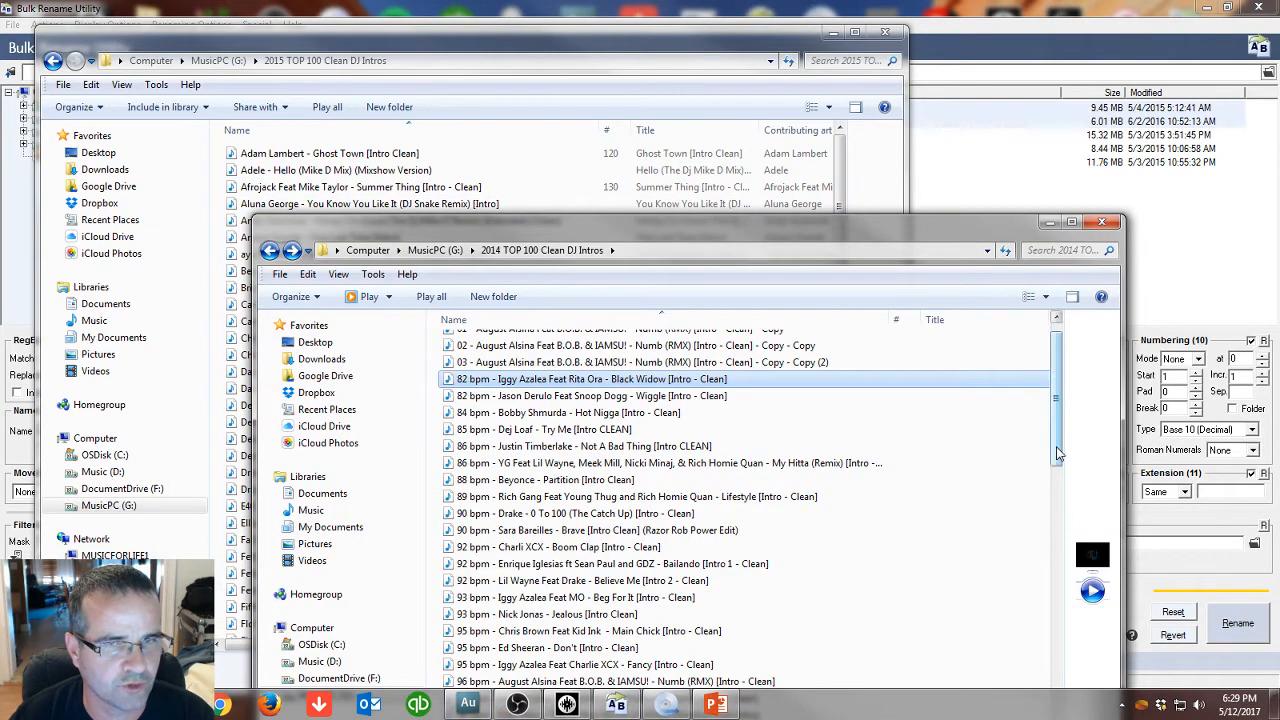
scroll(518, 362, "up", 1)
double_click(515, 343)
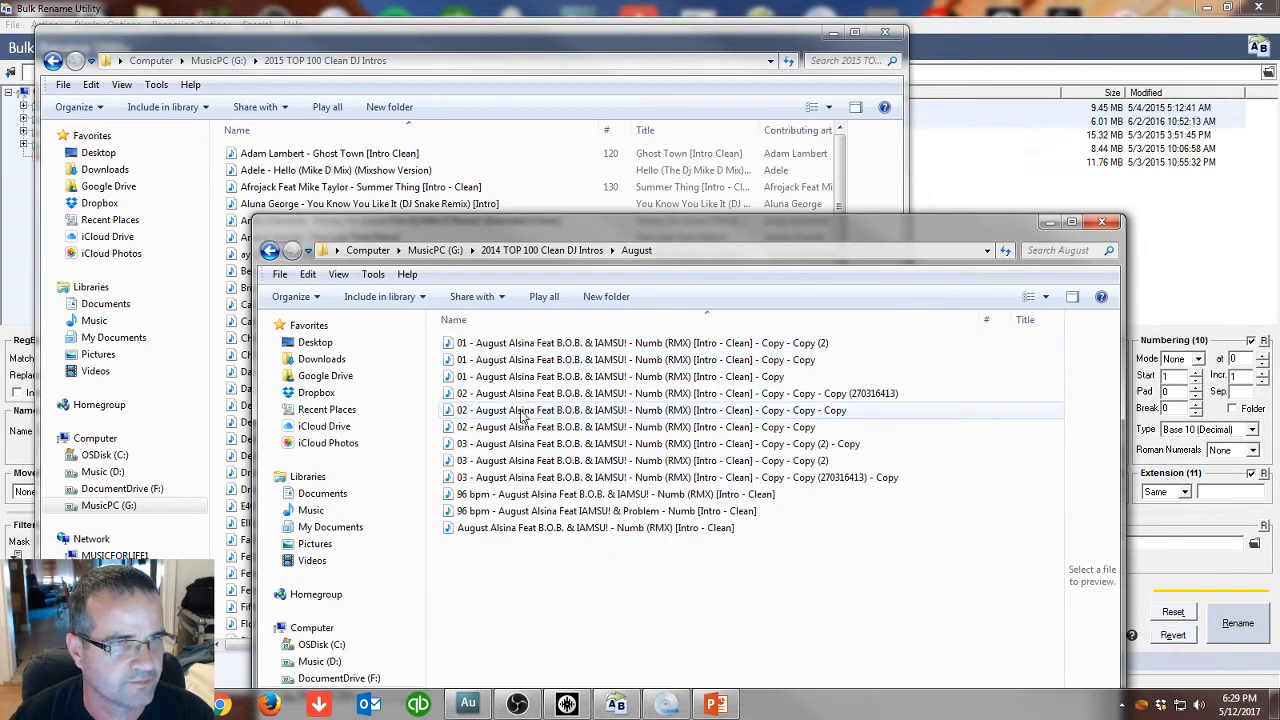
left_click(833, 32)
left_click_drag(727, 238, 1058, 169)
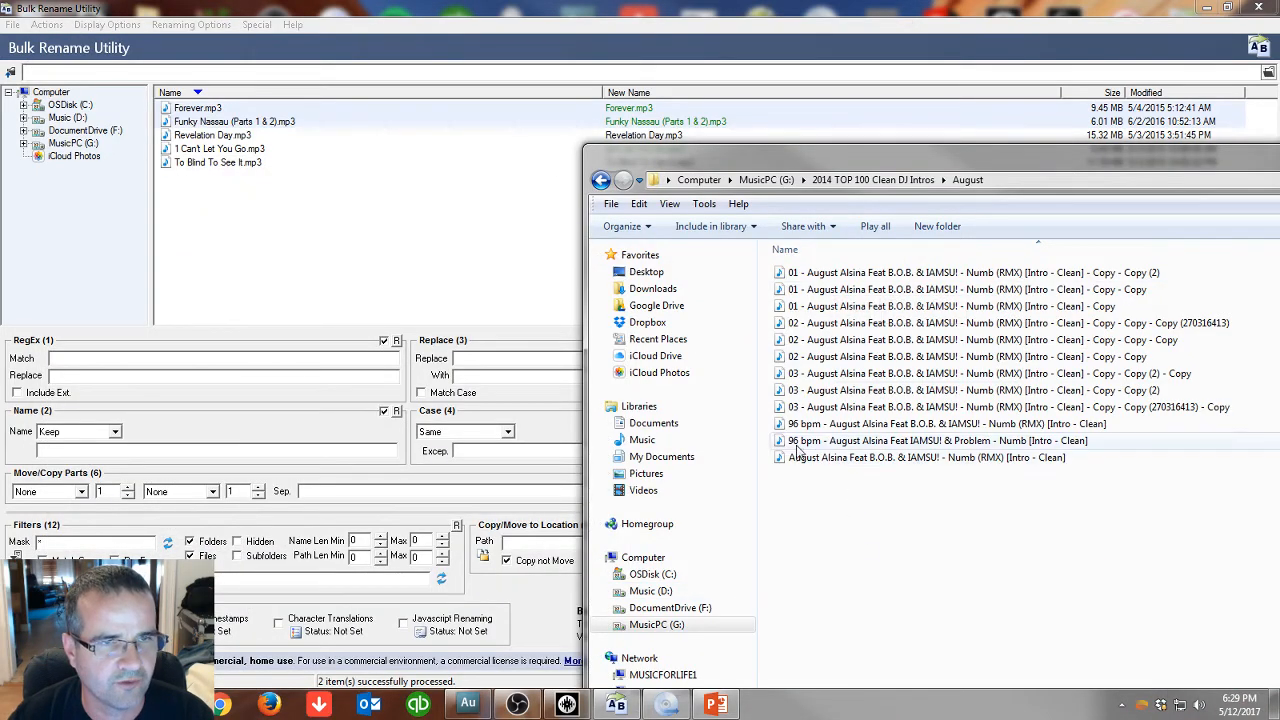
Clear the rename list and add the nine August folder songs numbered 01 to 03 to it.
left_click(781, 411)
left_click_drag(781, 411, 870, 265)
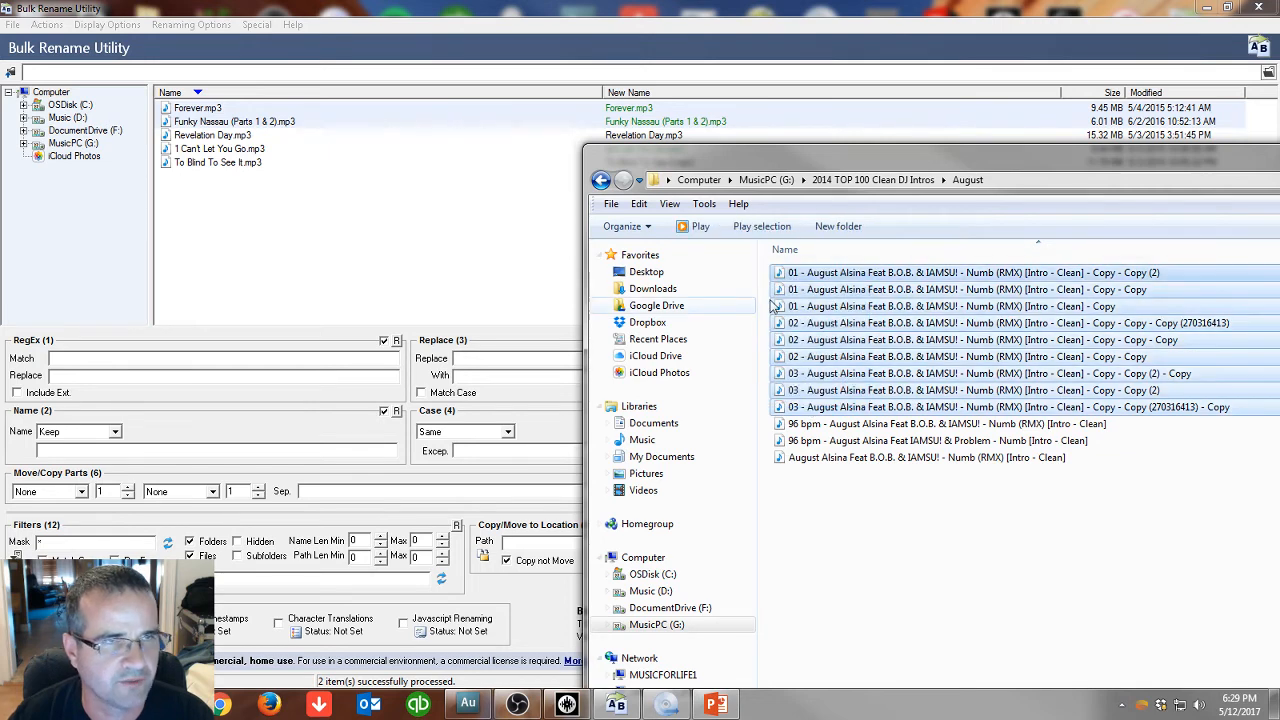
left_click(283, 219)
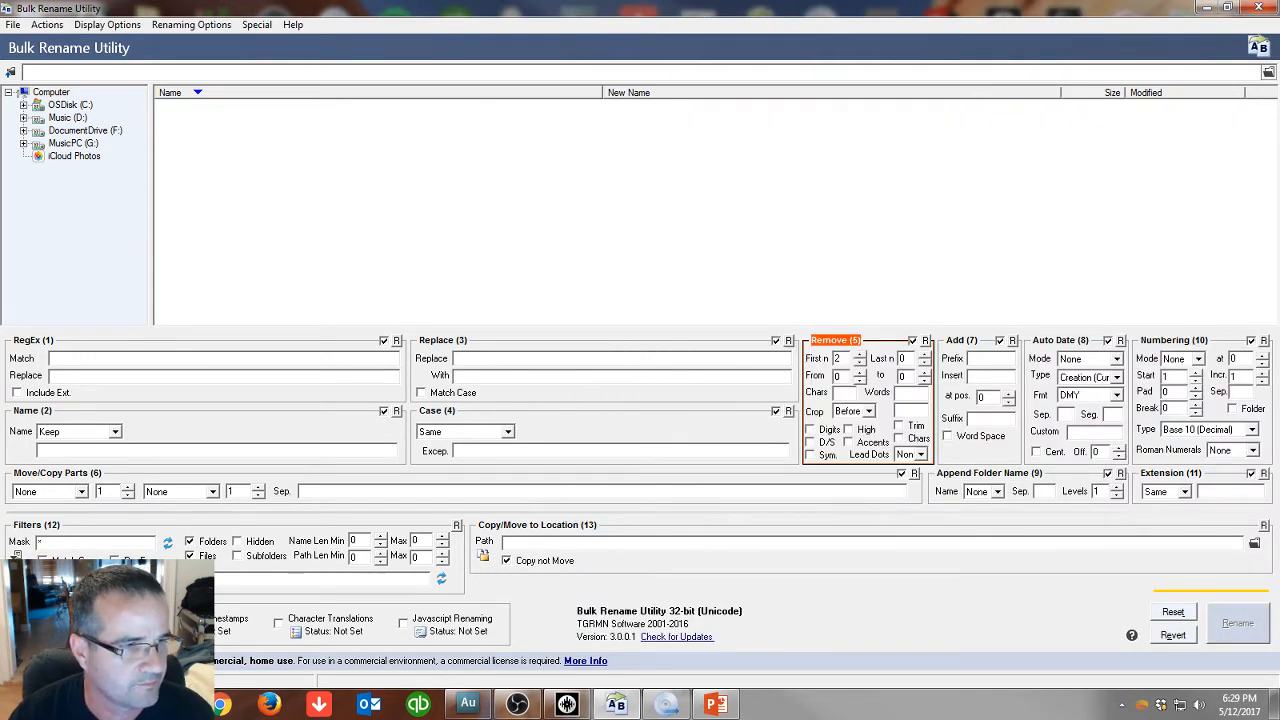
mouse_move(467, 704)
left_click(374, 618)
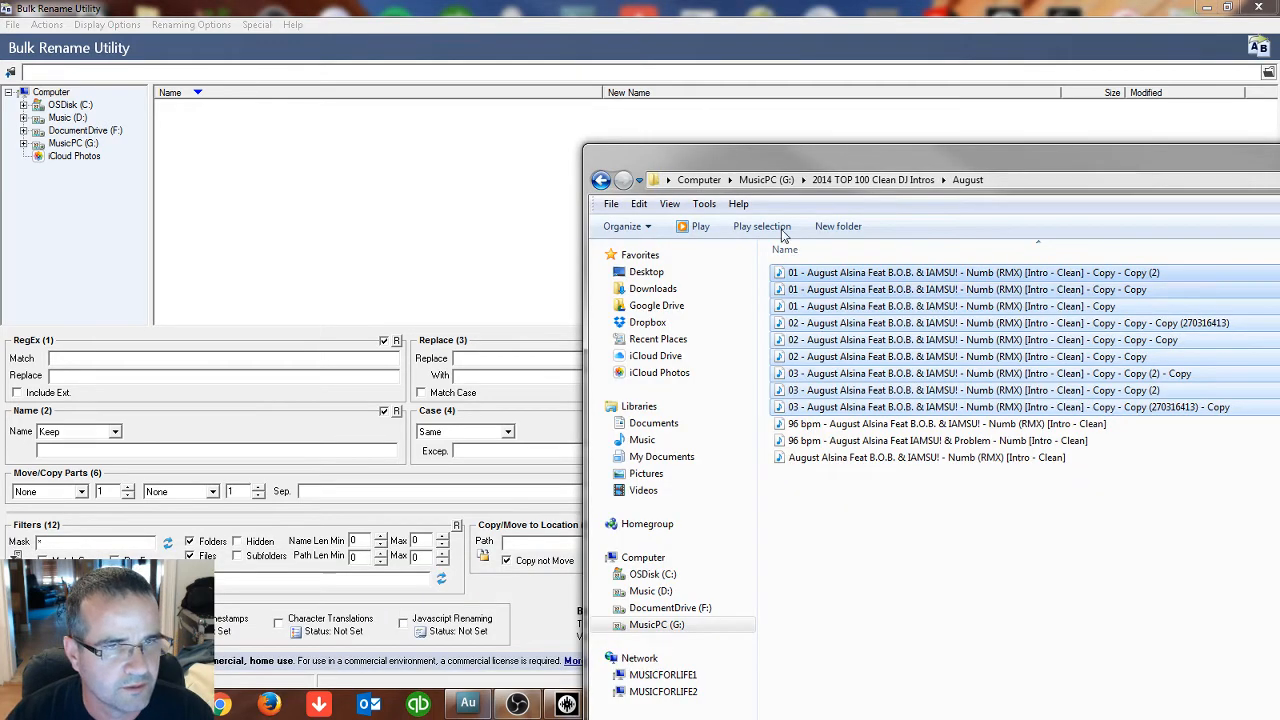
left_click_drag(830, 290, 383, 203)
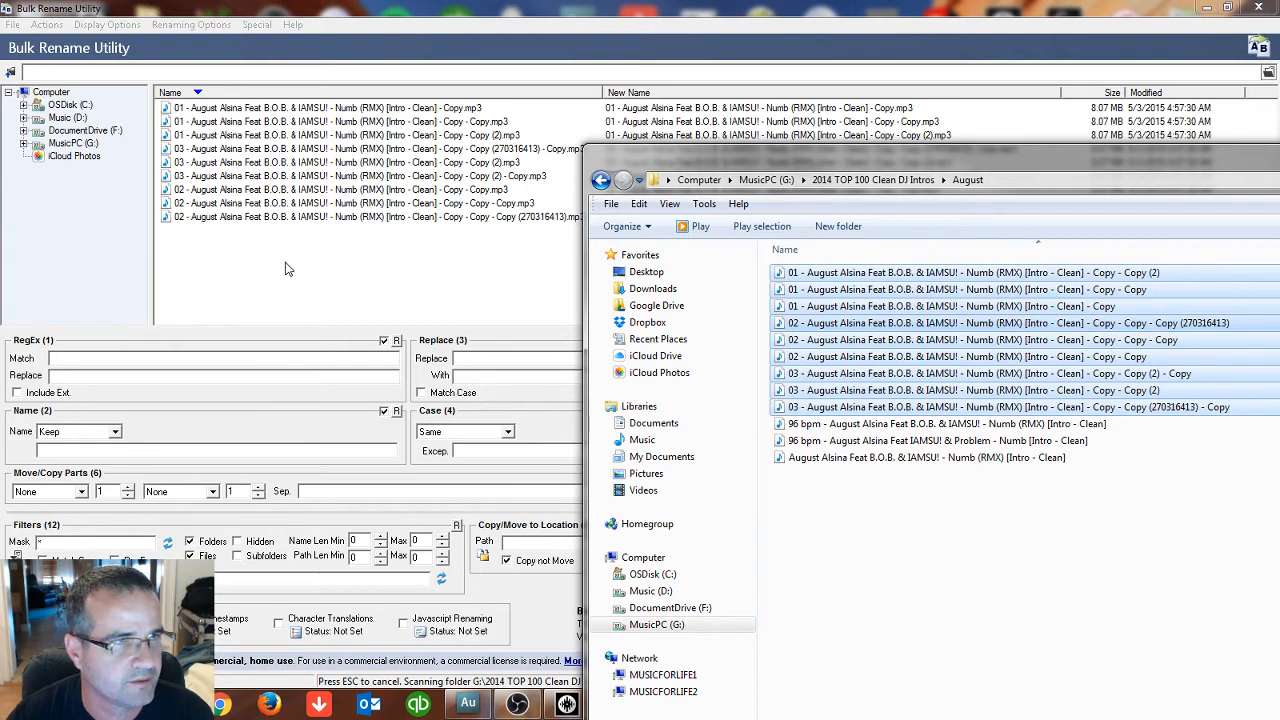
Select all nine loaded songs and rename them with their first 5 characters removed, ignoring duplicate-name errors to continue processing.
left_click_drag(285, 268, 210, 92)
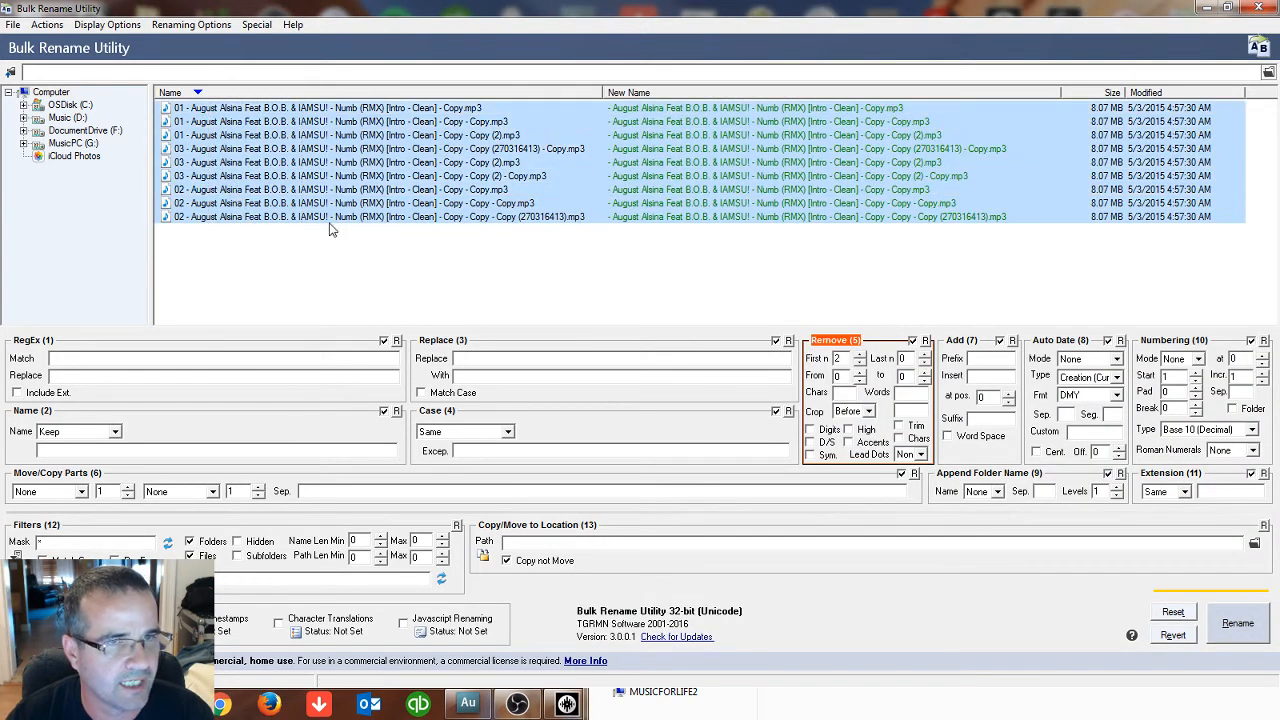
left_click(859, 355)
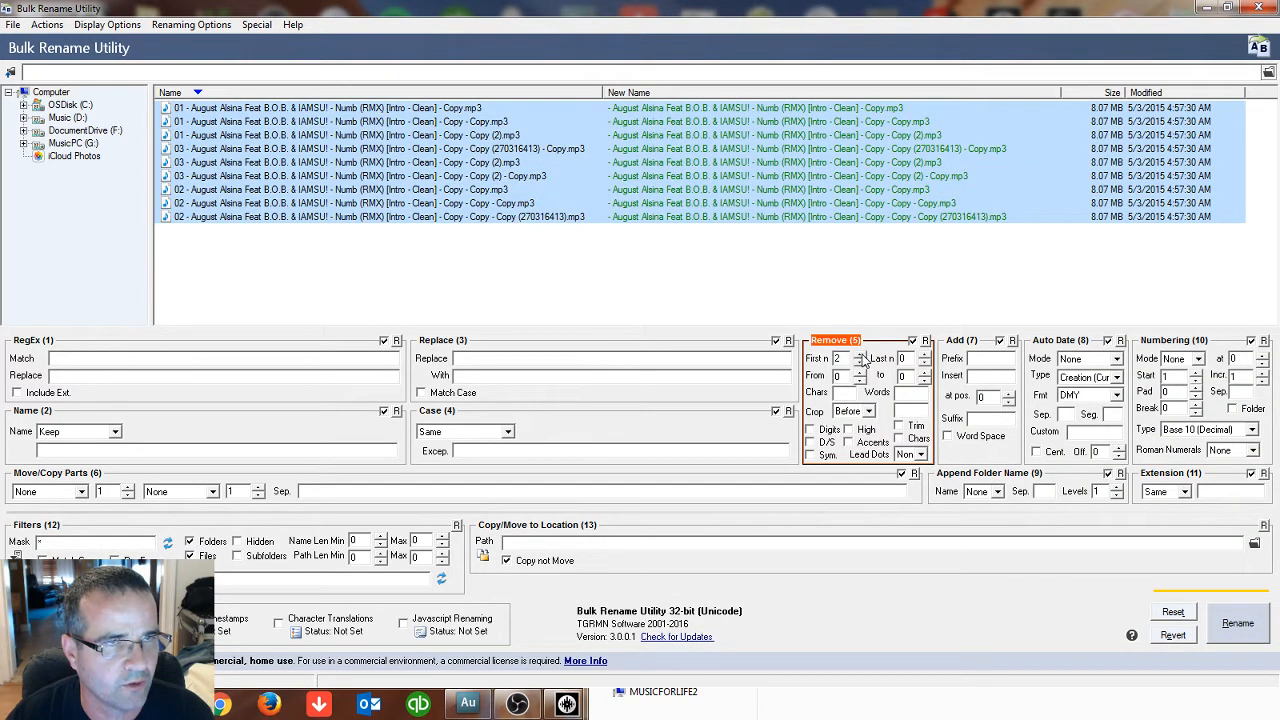
left_click(859, 355)
left_click(859, 355)
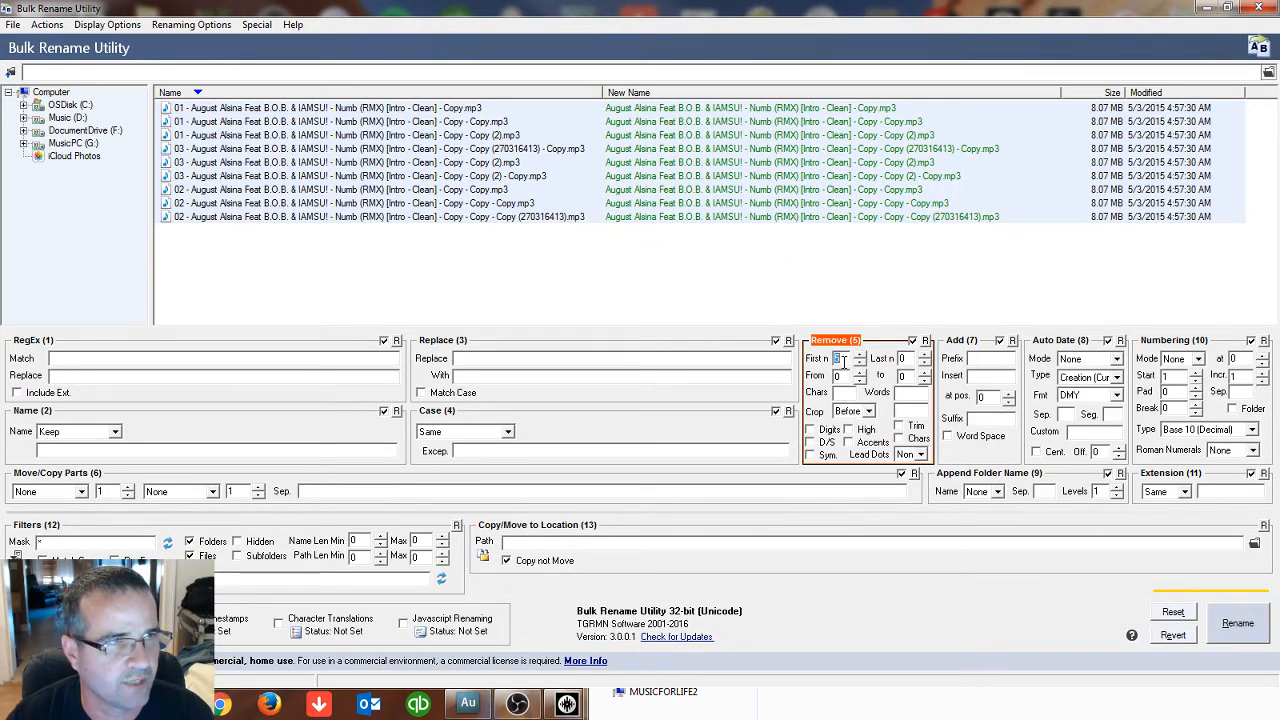
left_click(1258, 628)
left_click(719, 423)
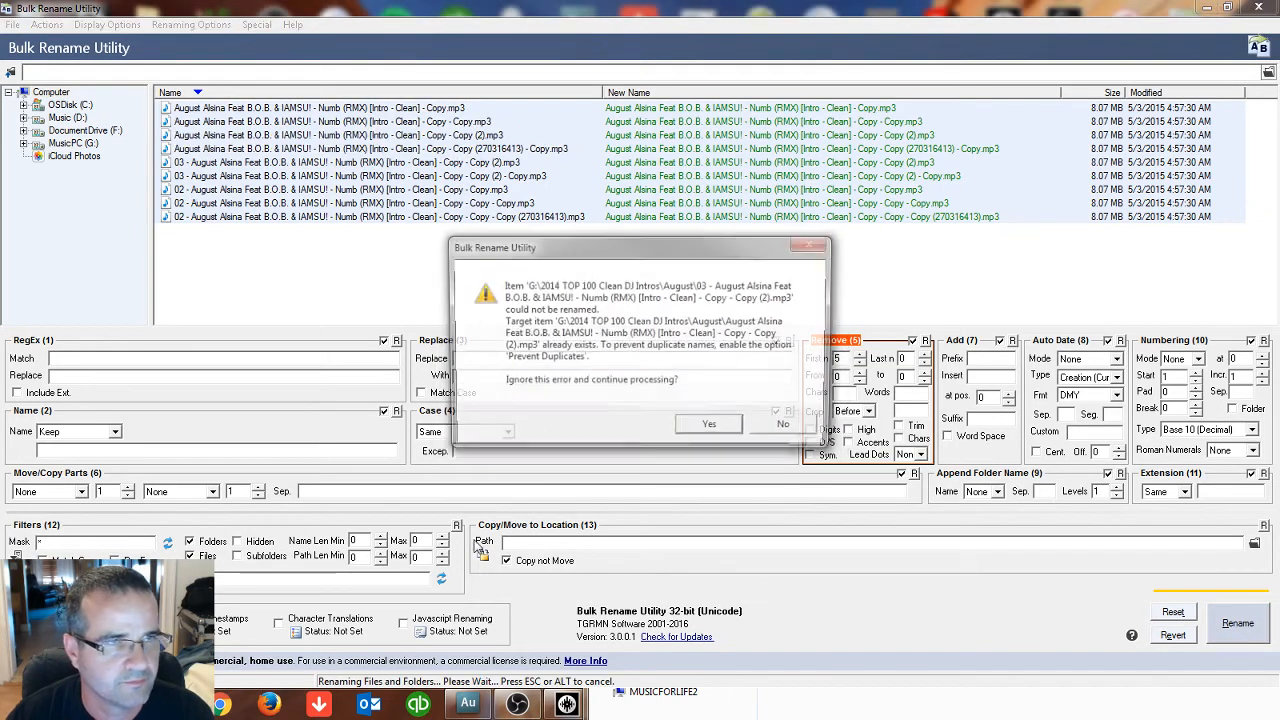
left_click(711, 428)
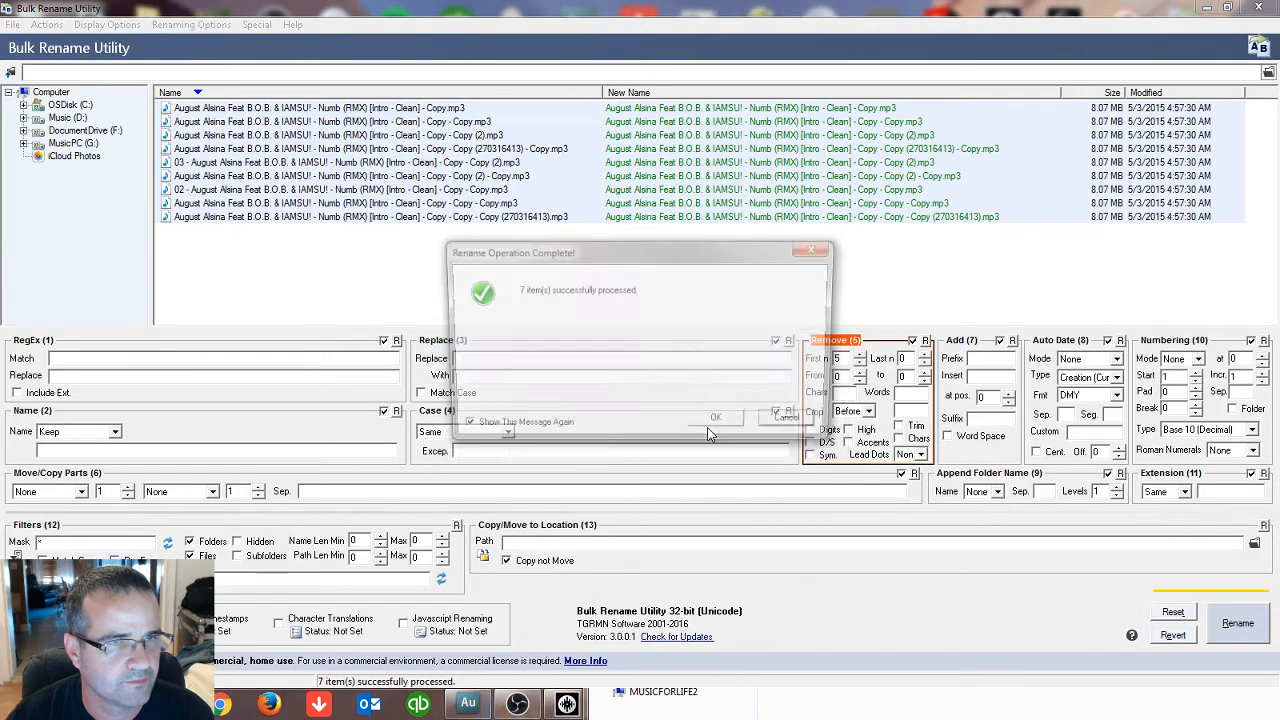
left_click(720, 423)
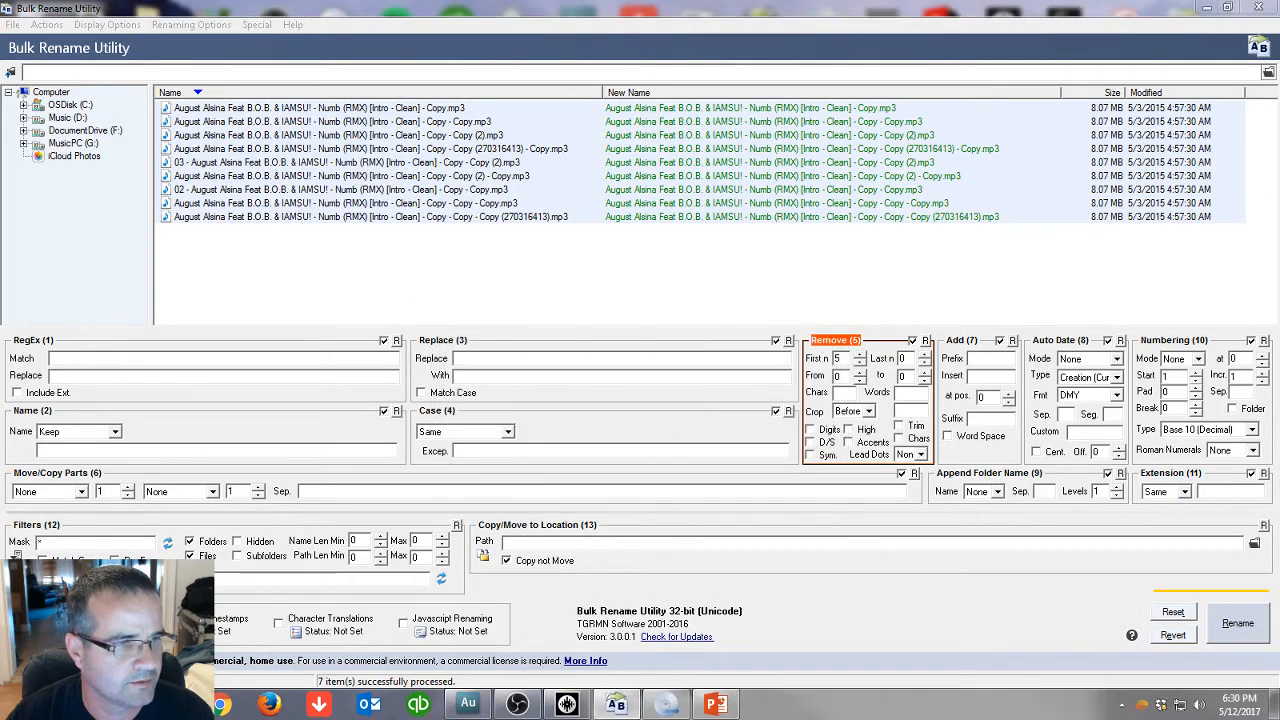
Check the renamed songs in the Dance 90's and August folders, minimize Dance 90's and sort August by name in descending order.
mouse_move(316, 626)
mouse_move(418, 627)
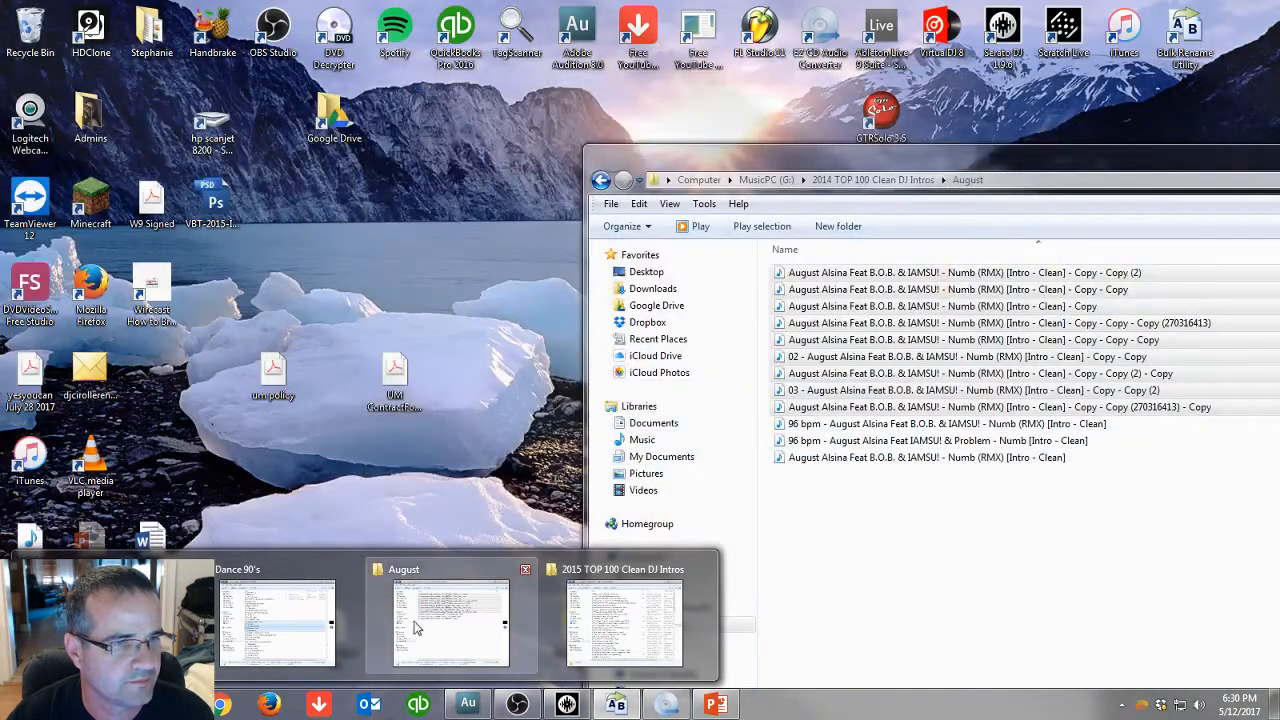
mouse_move(278, 630)
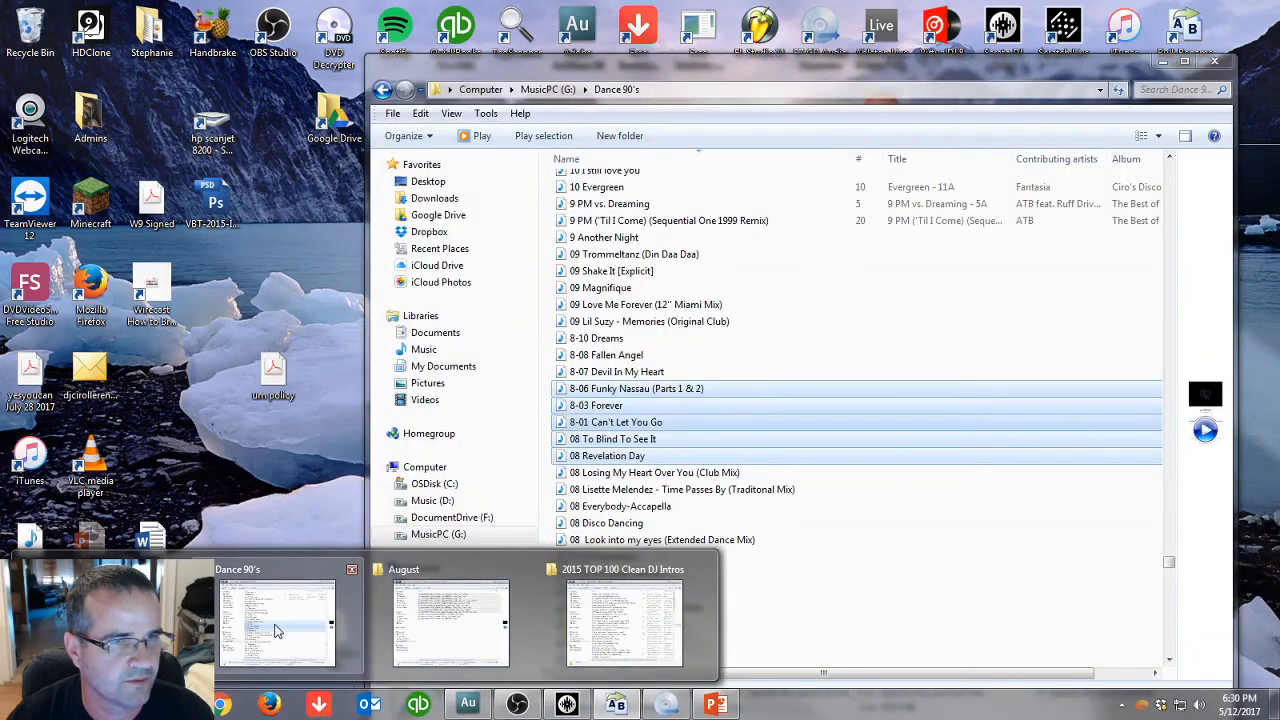
mouse_move(610, 627)
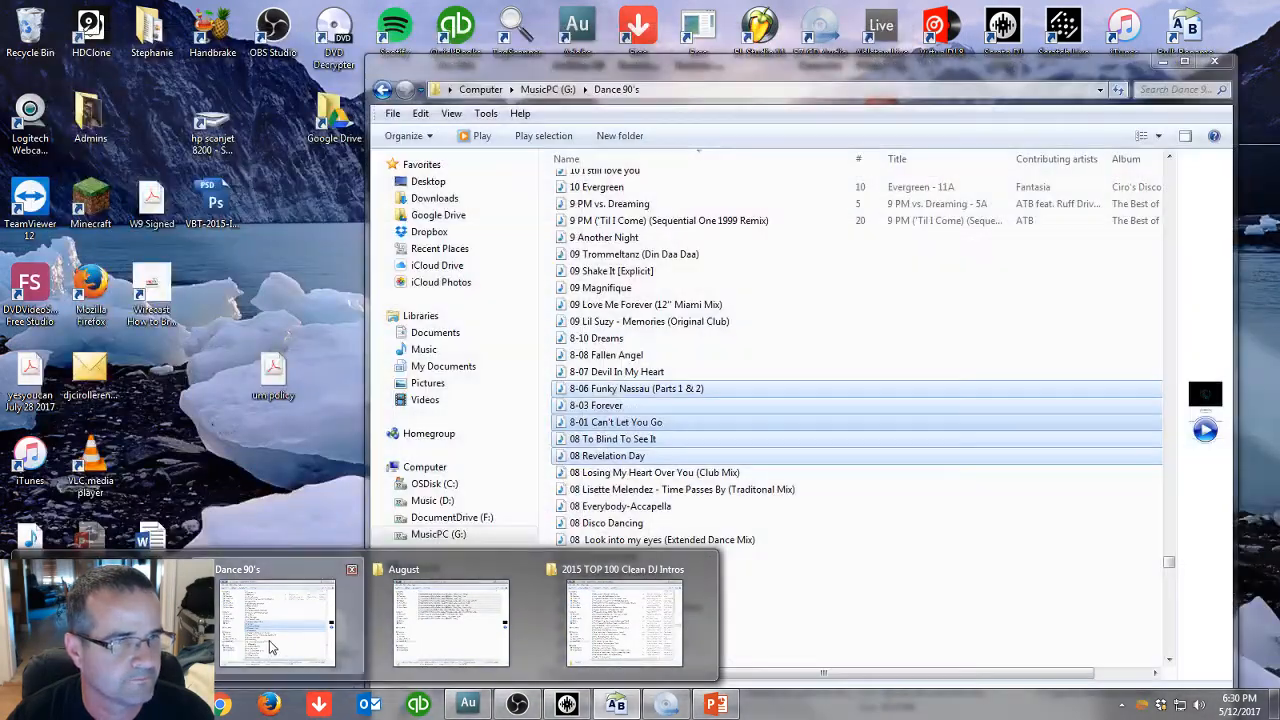
left_click(278, 625)
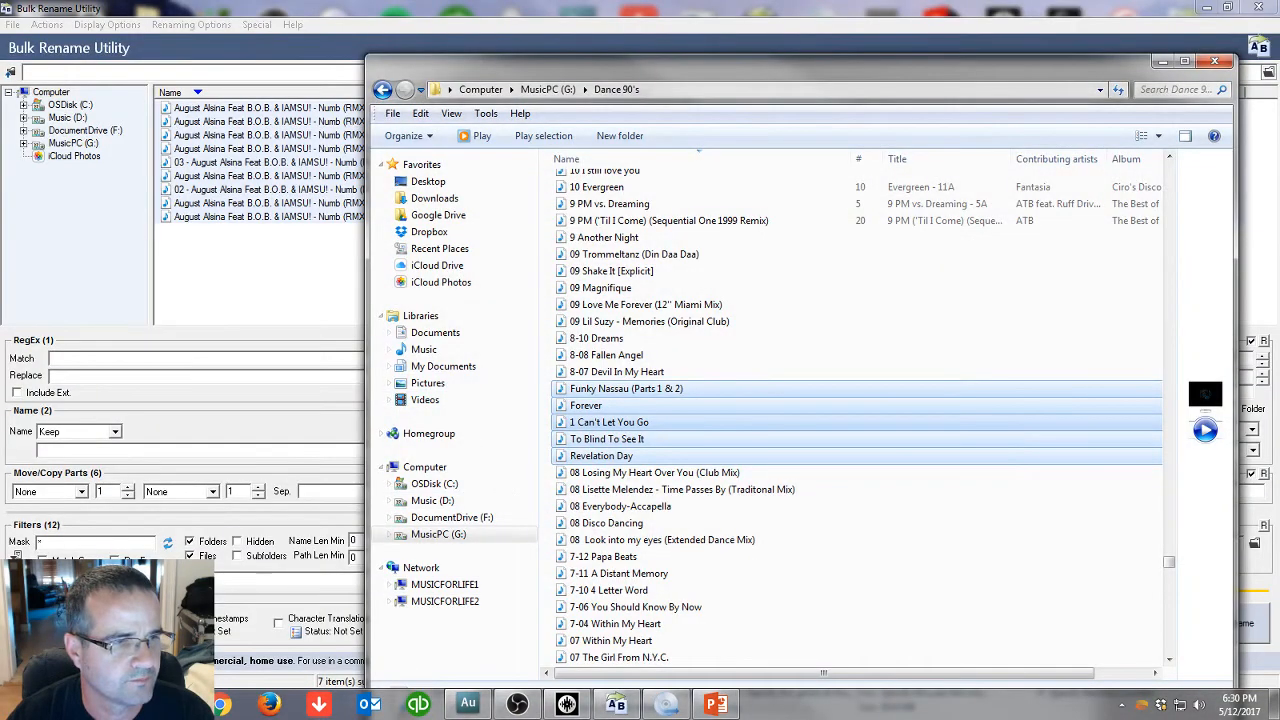
mouse_move(566, 704)
left_click(628, 630)
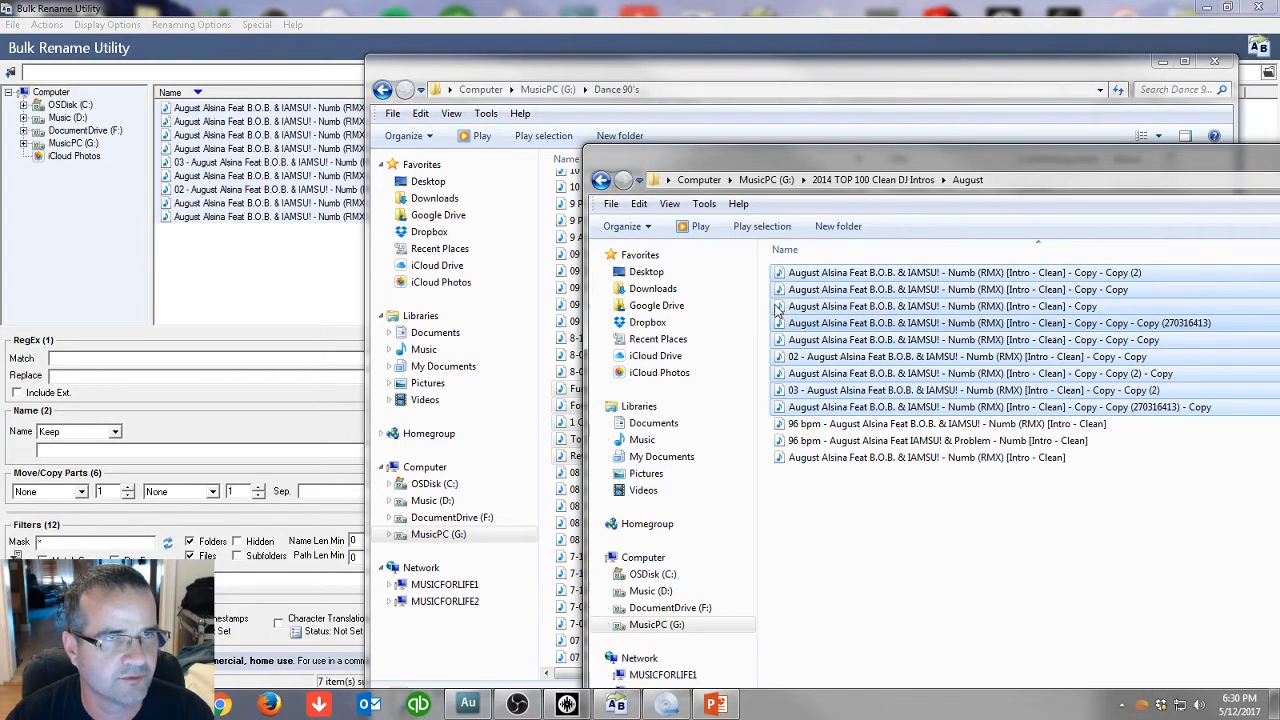
left_click(1164, 62)
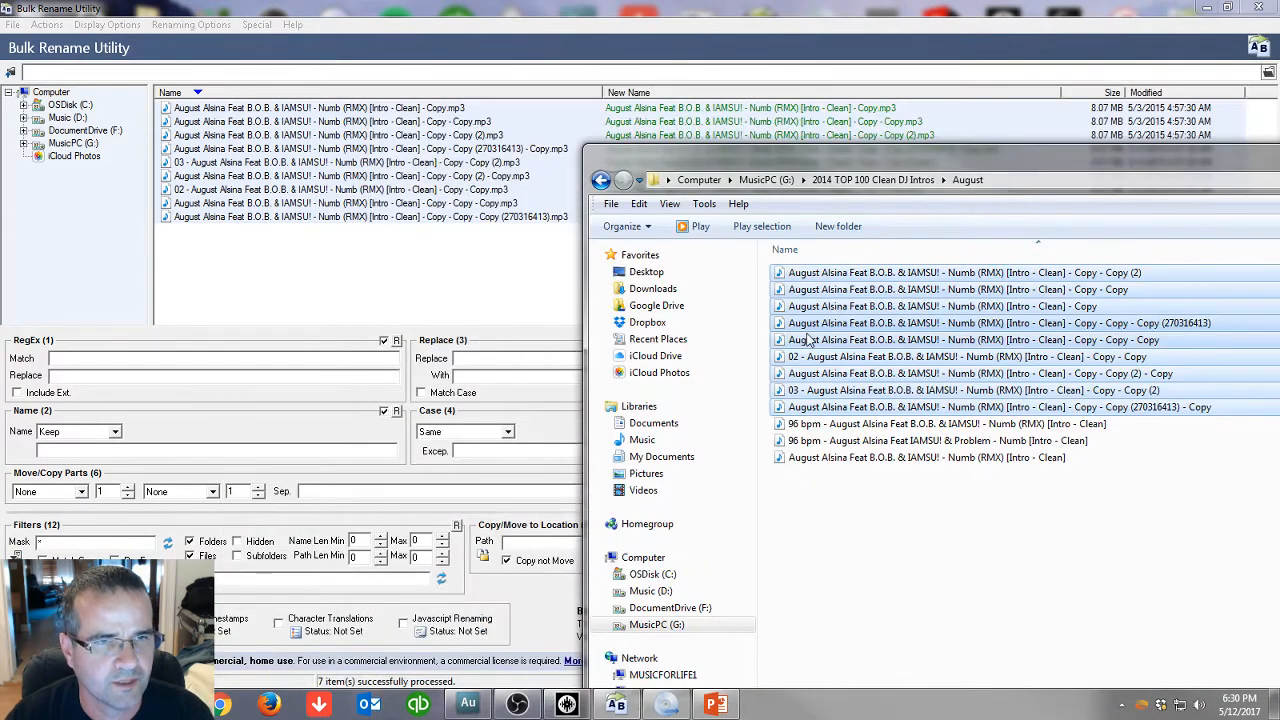
left_click(810, 250)
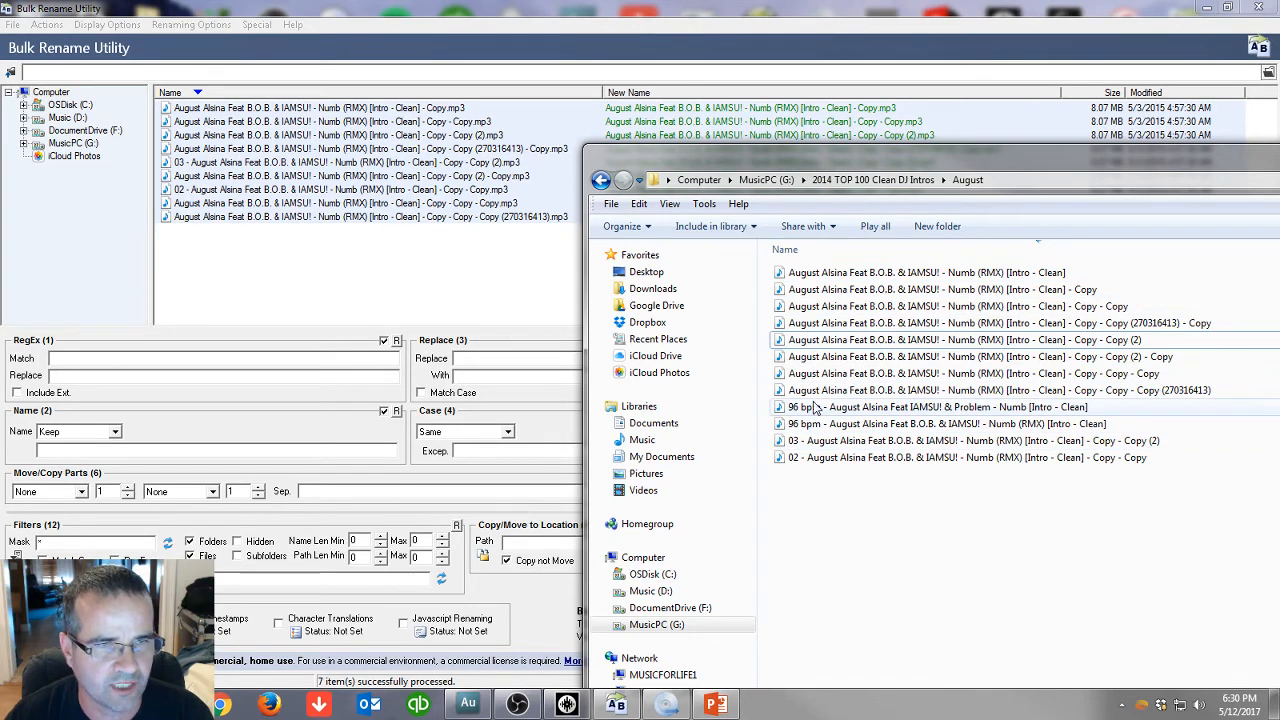
Clear the rename list and bring the August folder window back to the front.
left_click(377, 276)
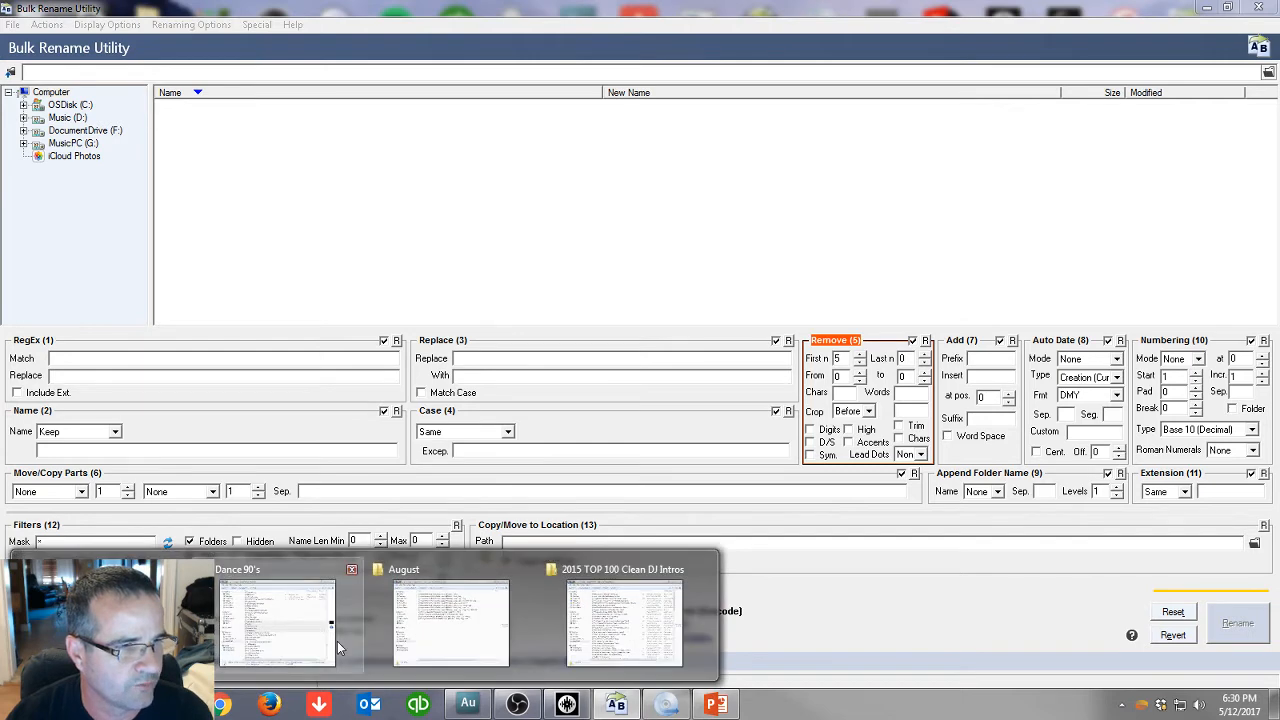
left_click(450, 625)
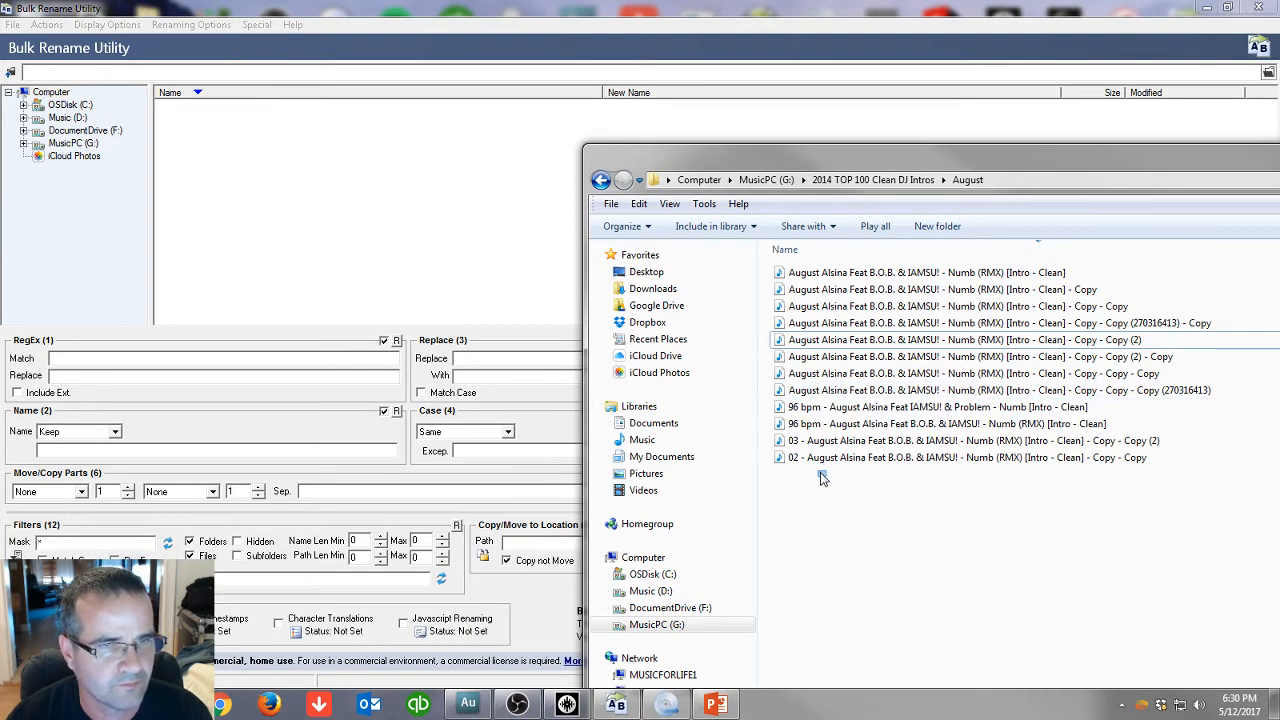
left_click_drag(820, 478, 797, 415)
left_click(797, 415)
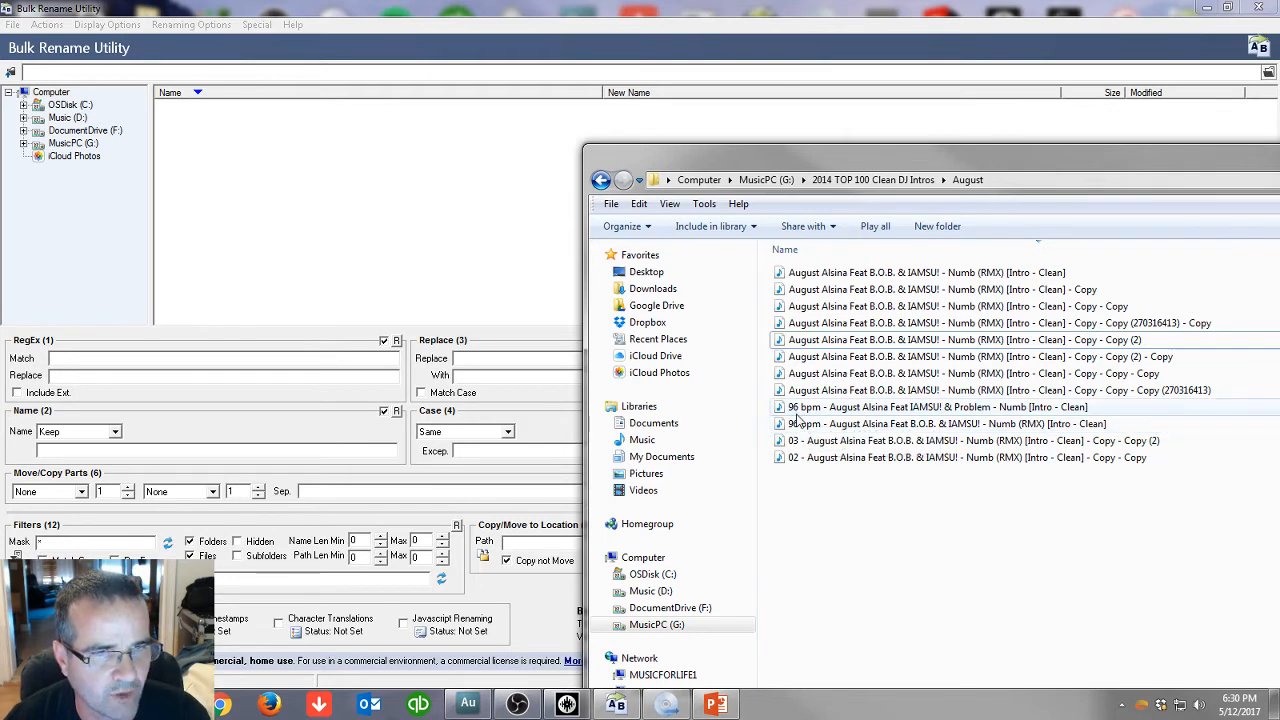
Add the August songs numbered 03 and 02 to the rename list and try to rename them with their first 5 characters removed.
left_click(804, 443)
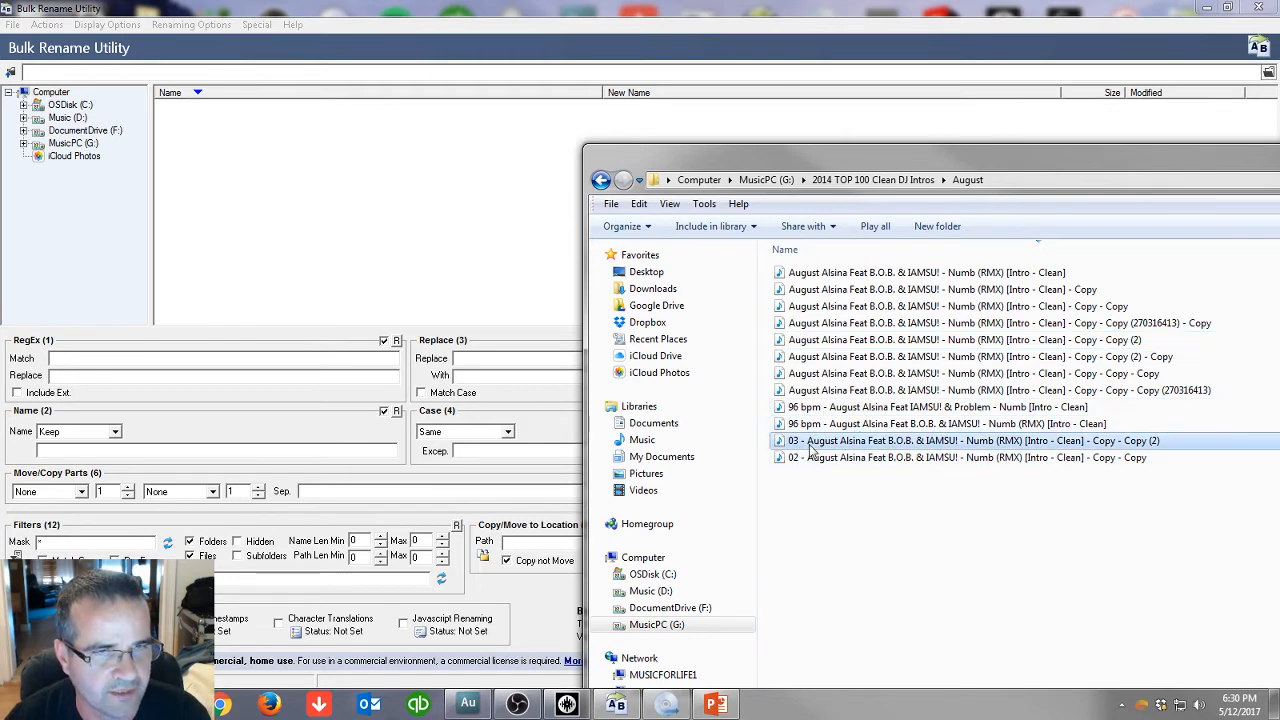
left_click_drag(831, 493, 394, 230)
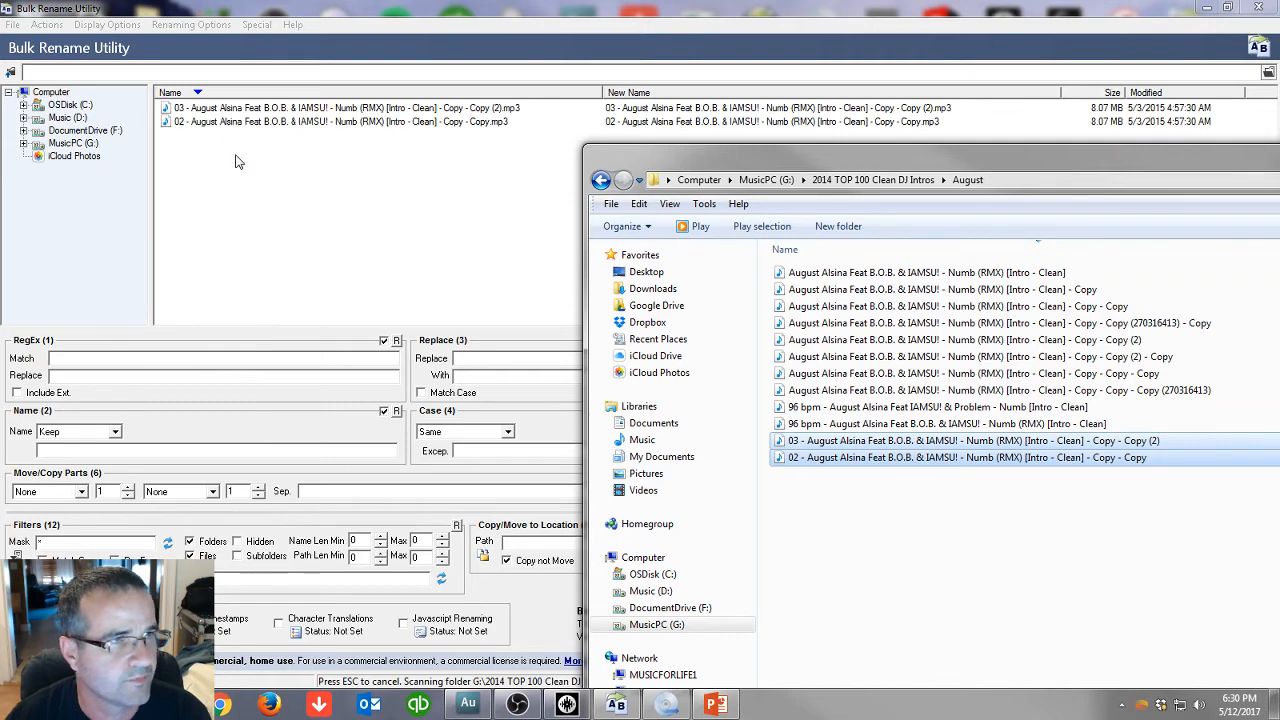
left_click(178, 125)
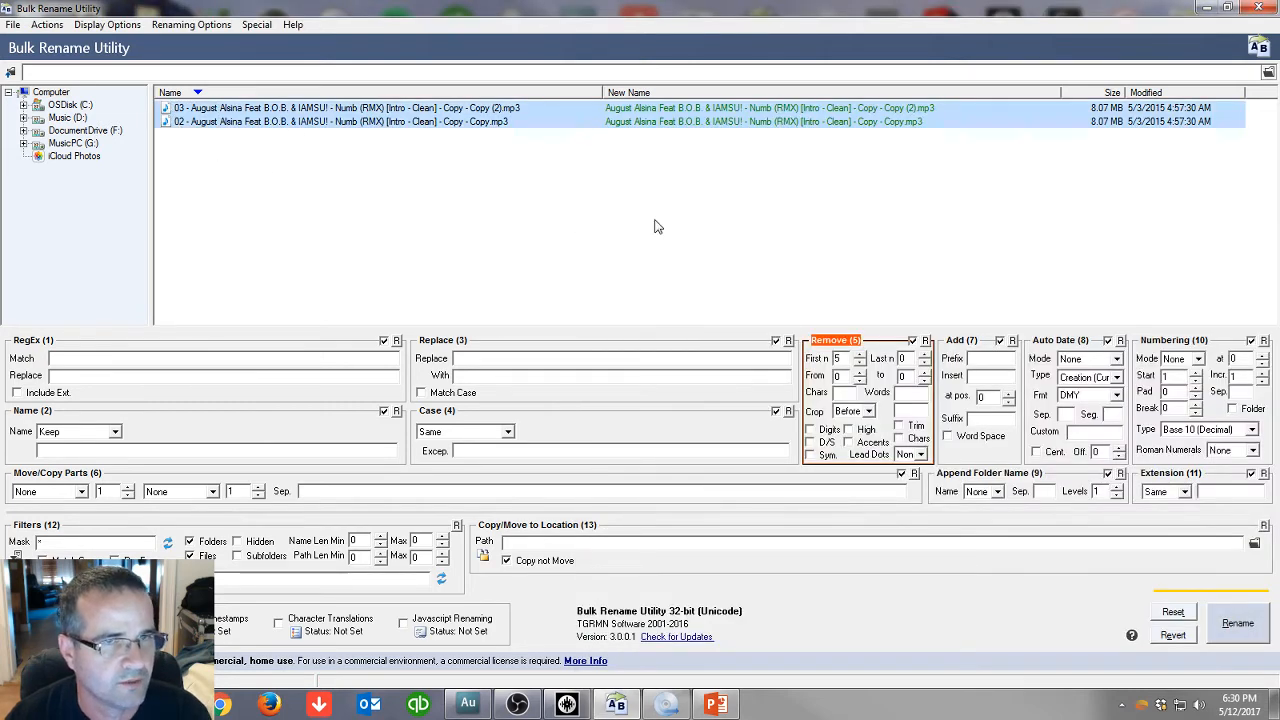
left_click(859, 360)
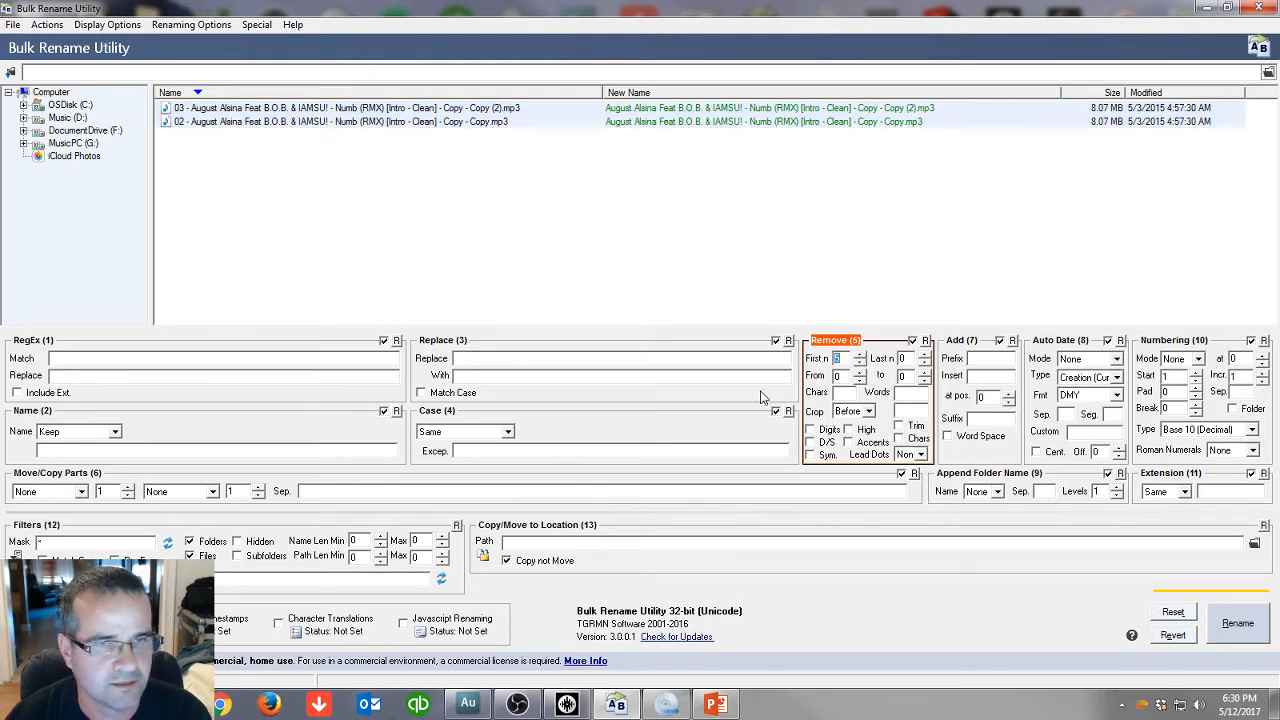
left_click(1237, 623)
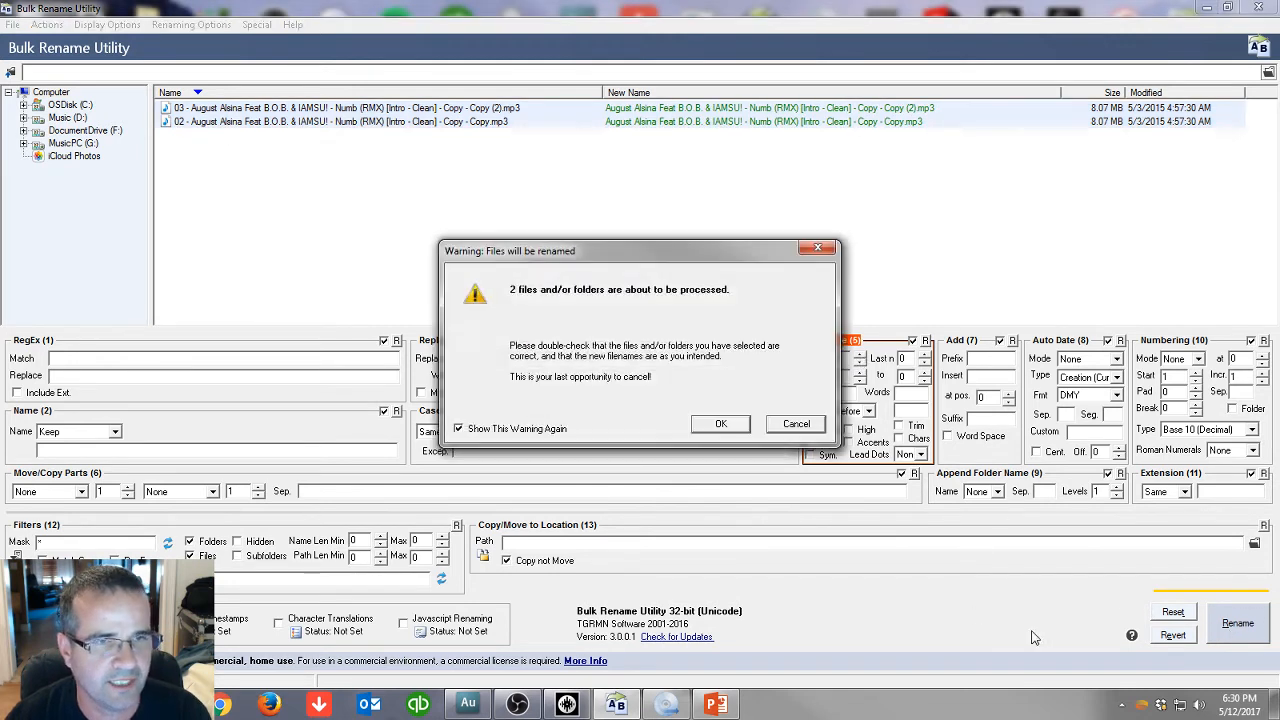
left_click(722, 425)
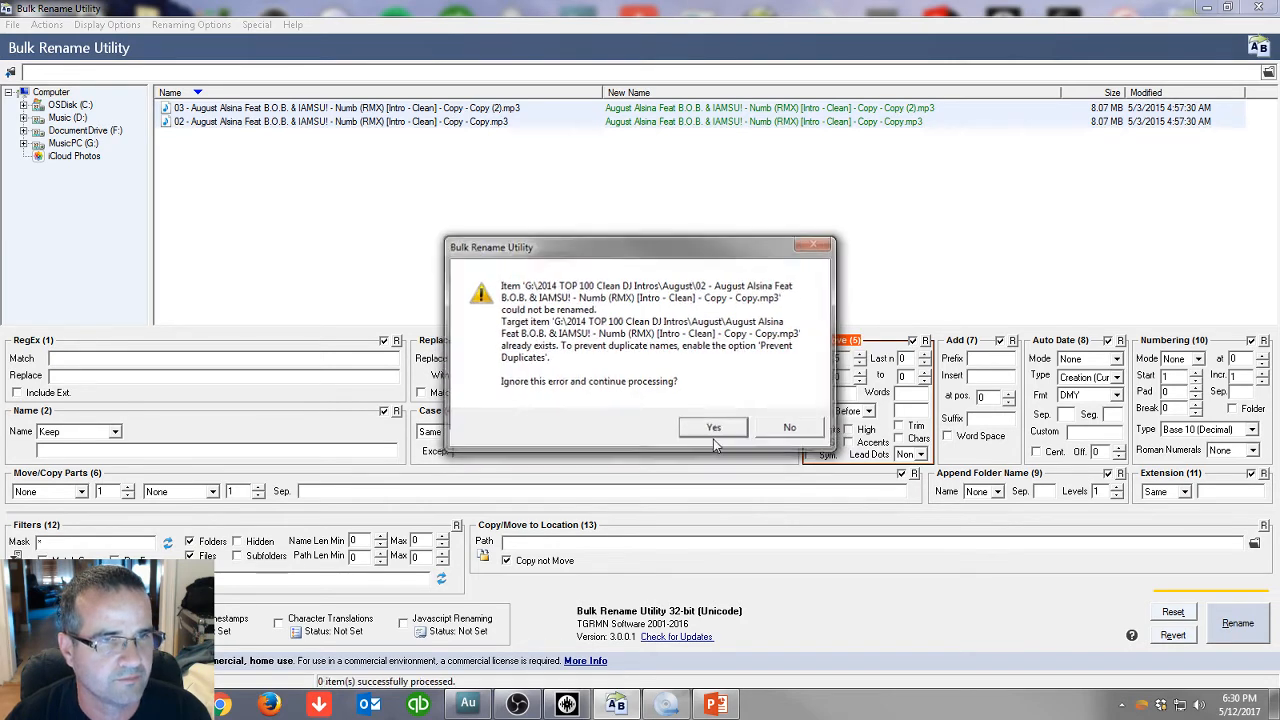
left_click(713, 431)
left_click(712, 426)
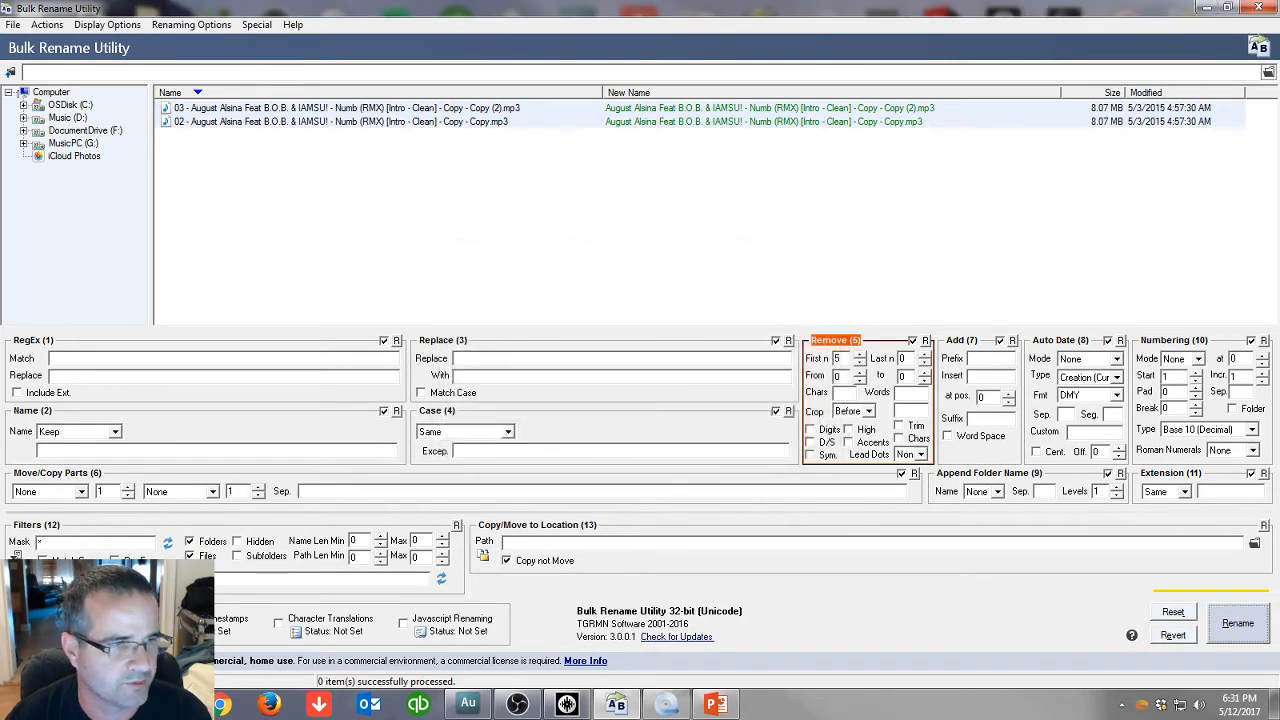
Delete the eight August folder songs that have no number or bpm prefix, cancelling the item-not-found prompt.
mouse_move(170, 704)
left_click(438, 648)
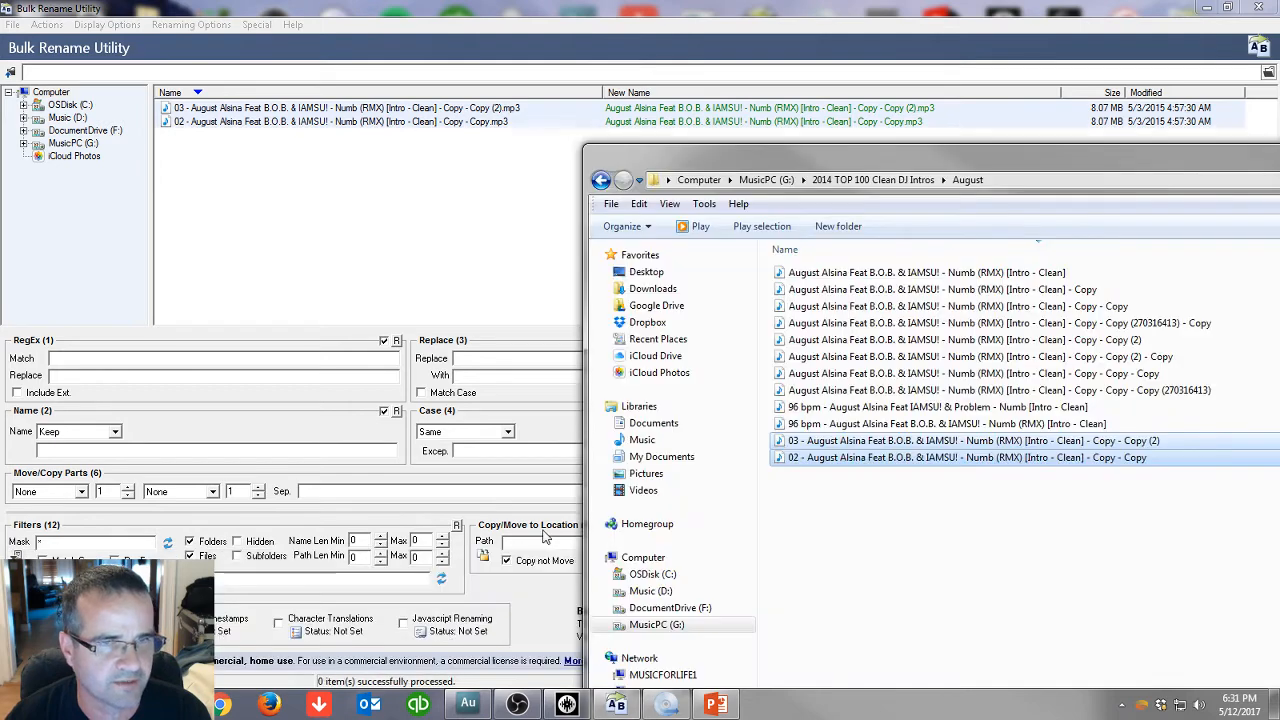
left_click(857, 524)
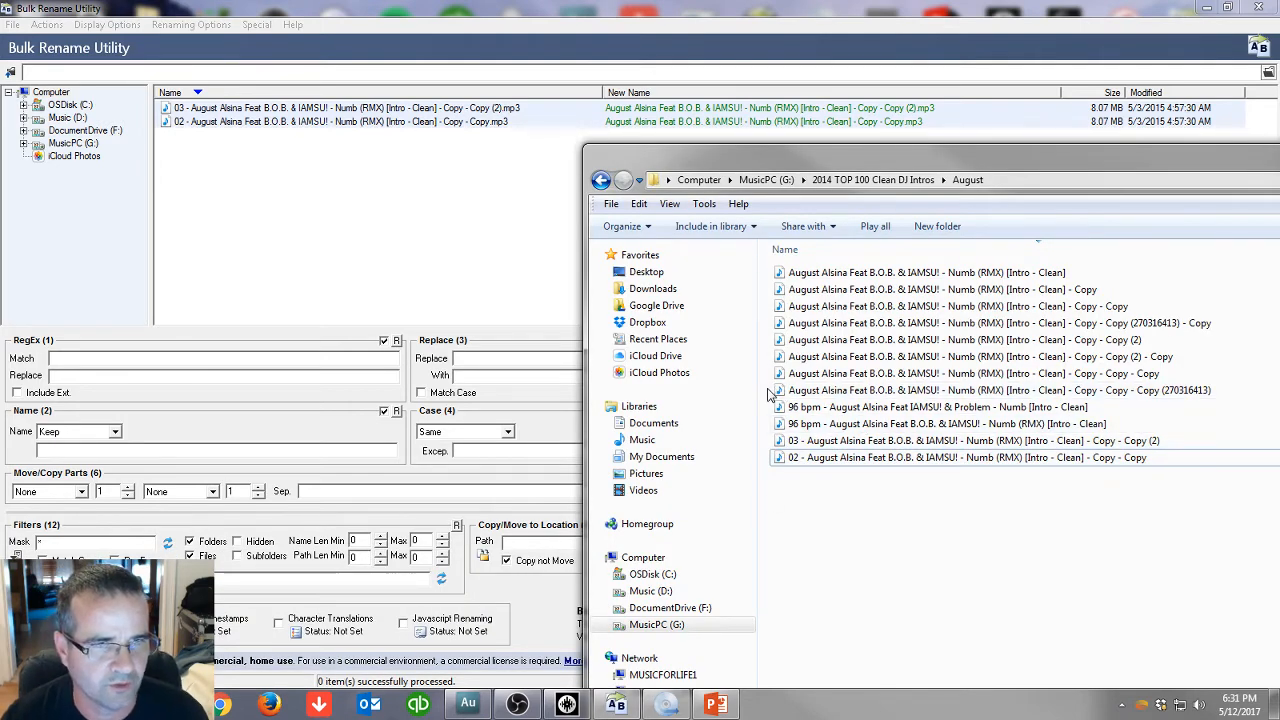
left_click_drag(772, 396, 851, 263)
key("Delete")
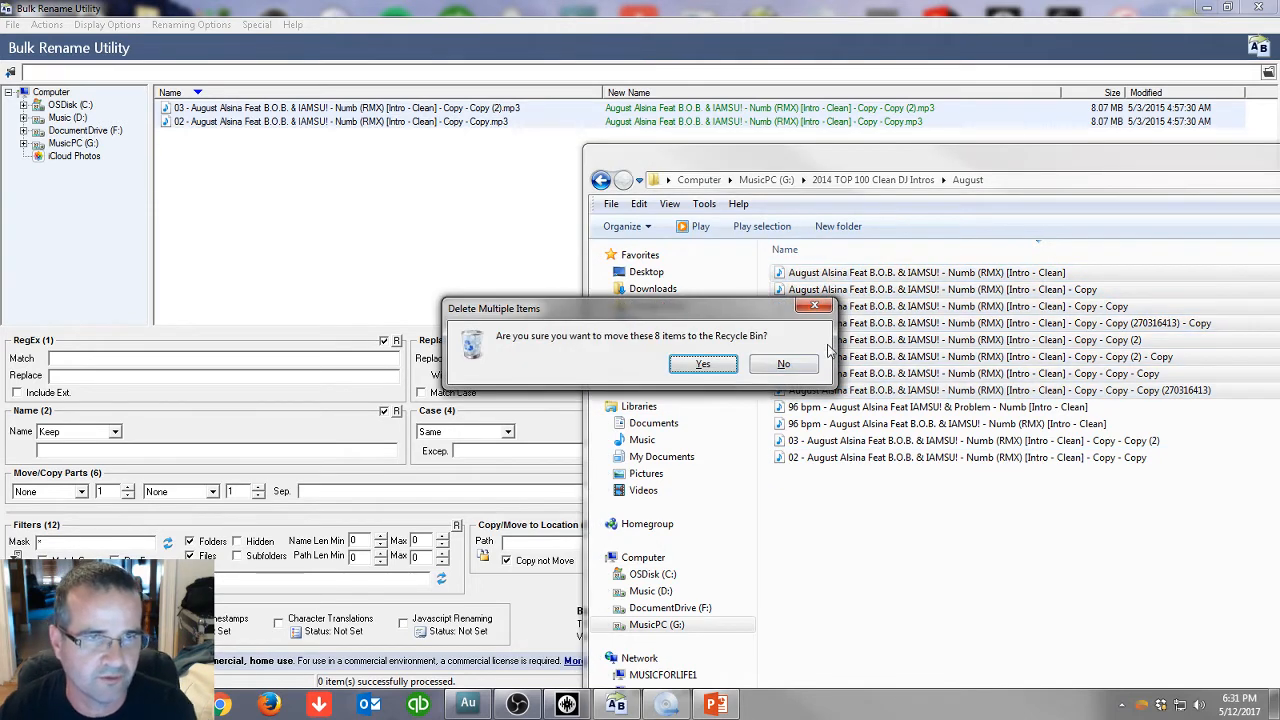
left_click(703, 364)
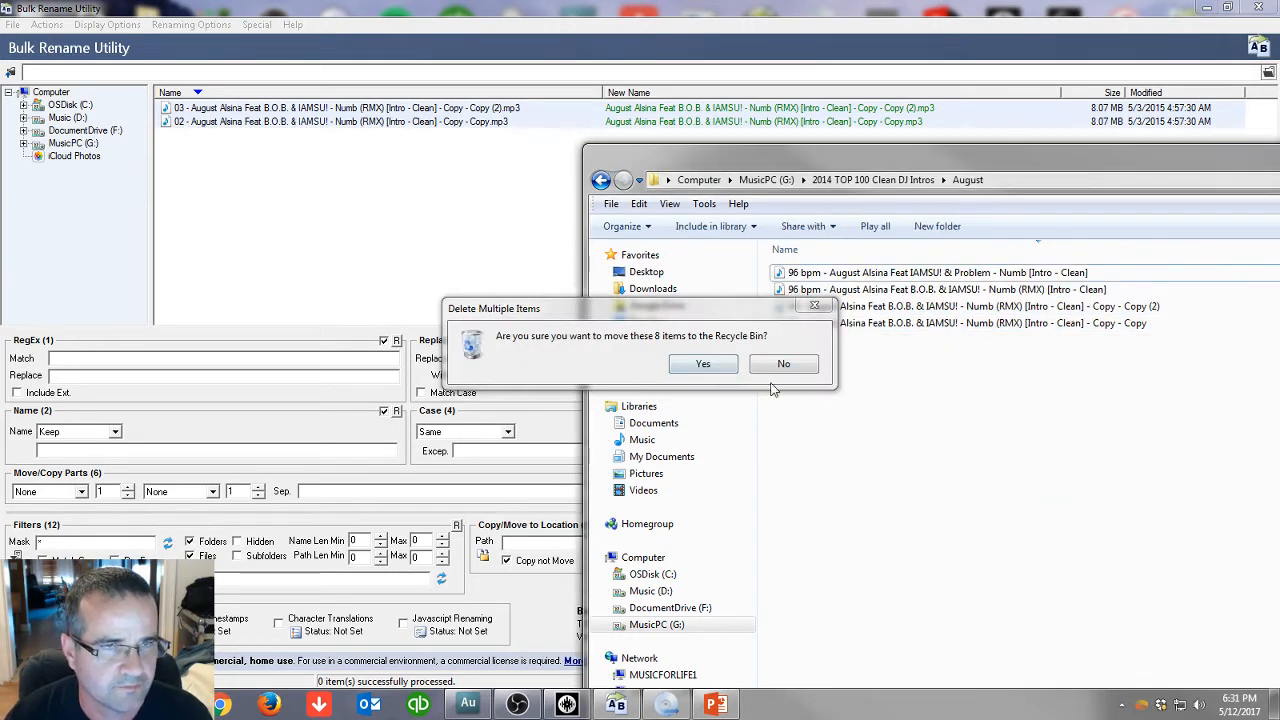
left_click(730, 368)
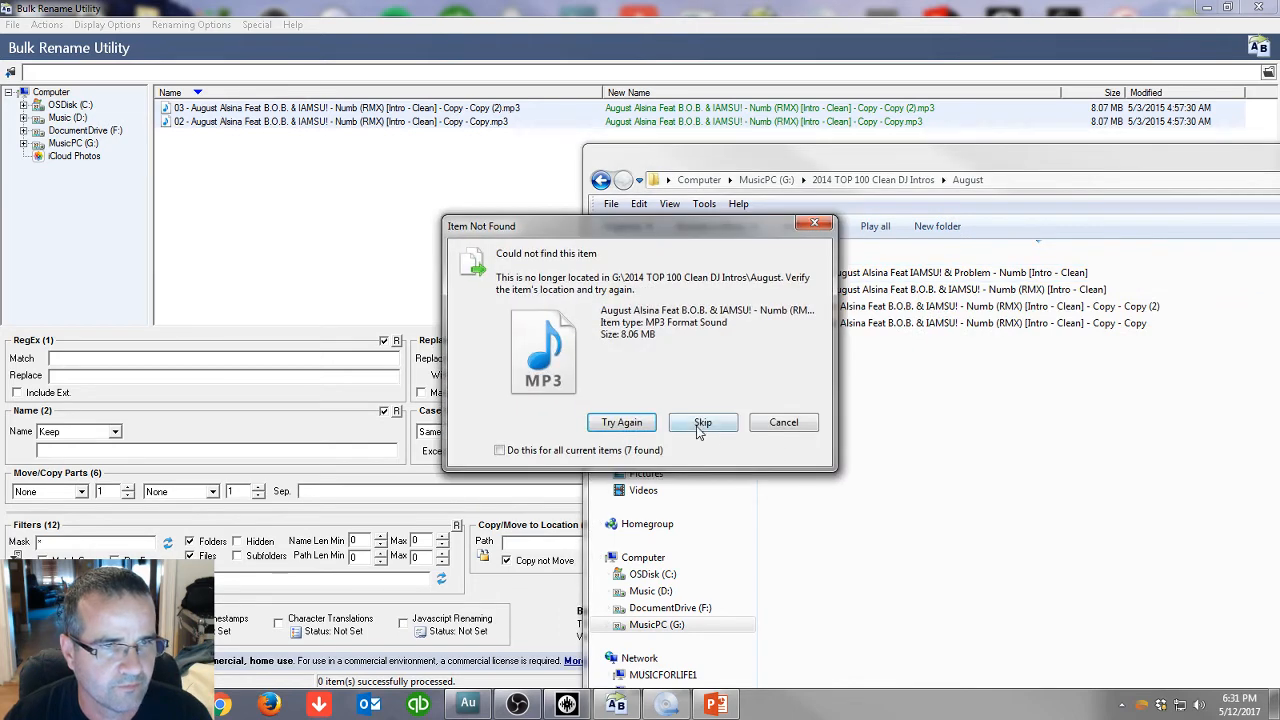
left_click(783, 422)
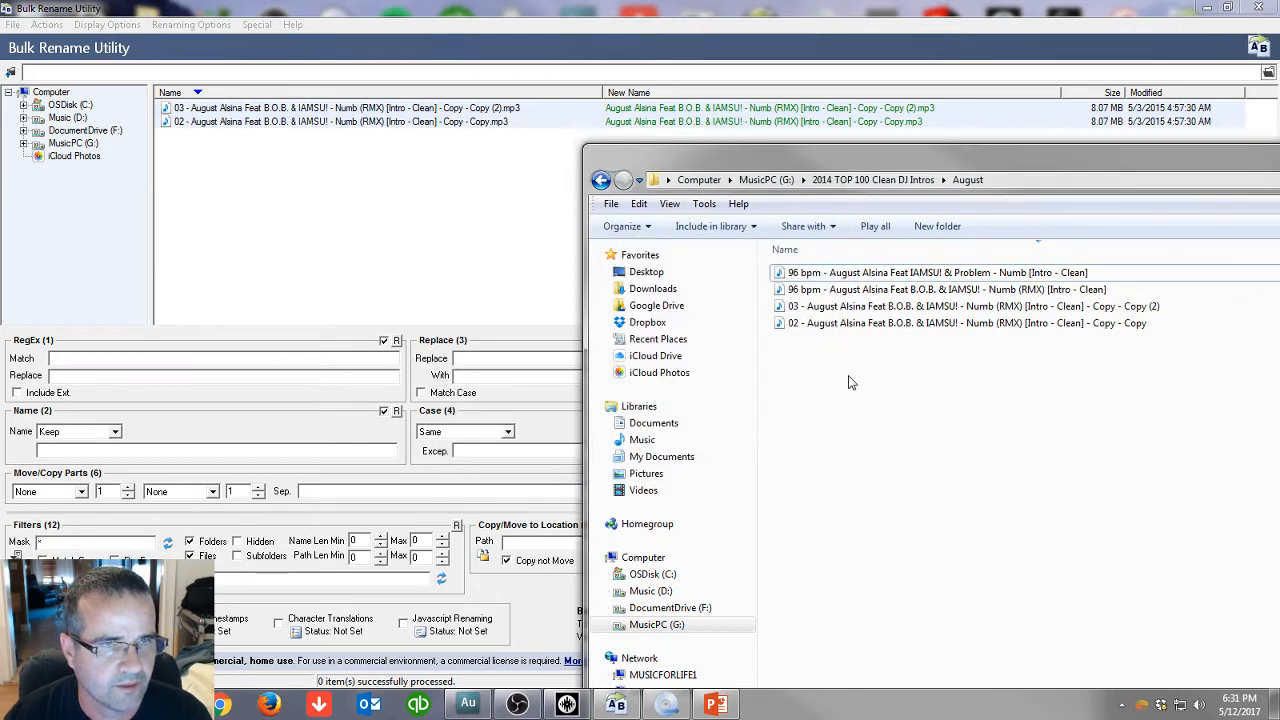
Clear the rename list, add the August songs numbered 02 and 03 to it again and select both.
left_click(390, 230)
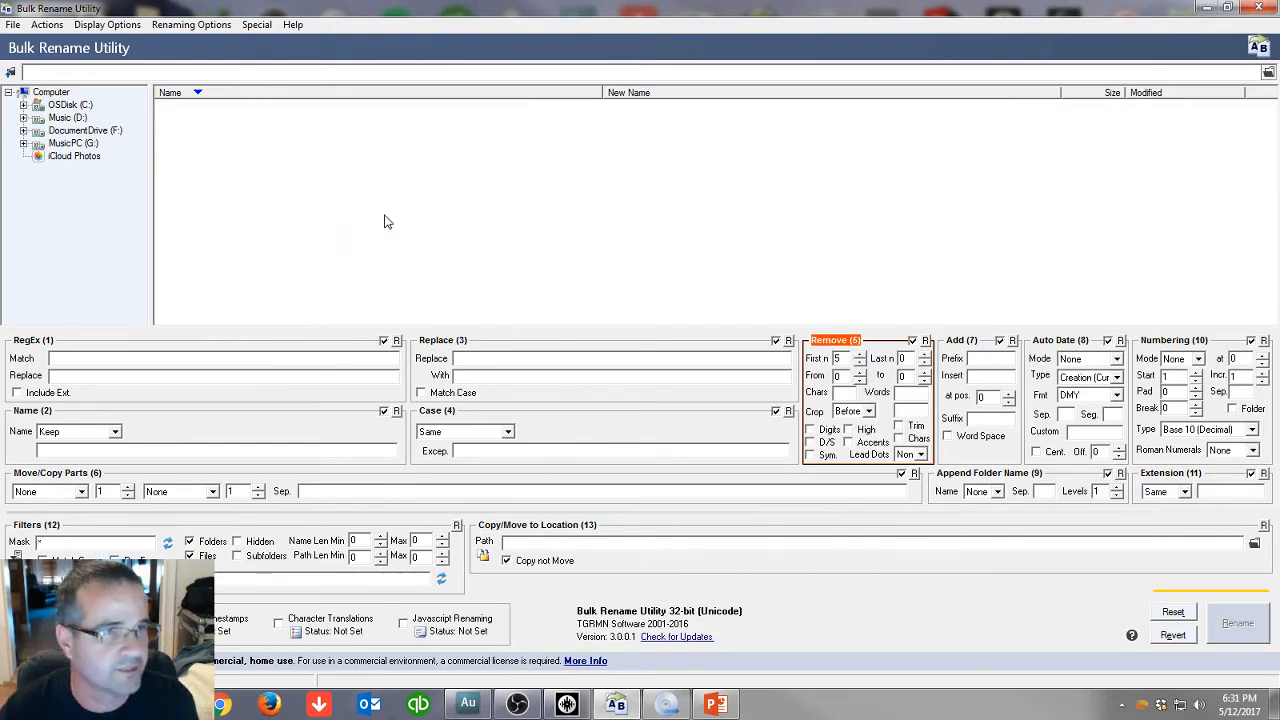
mouse_move(666, 704)
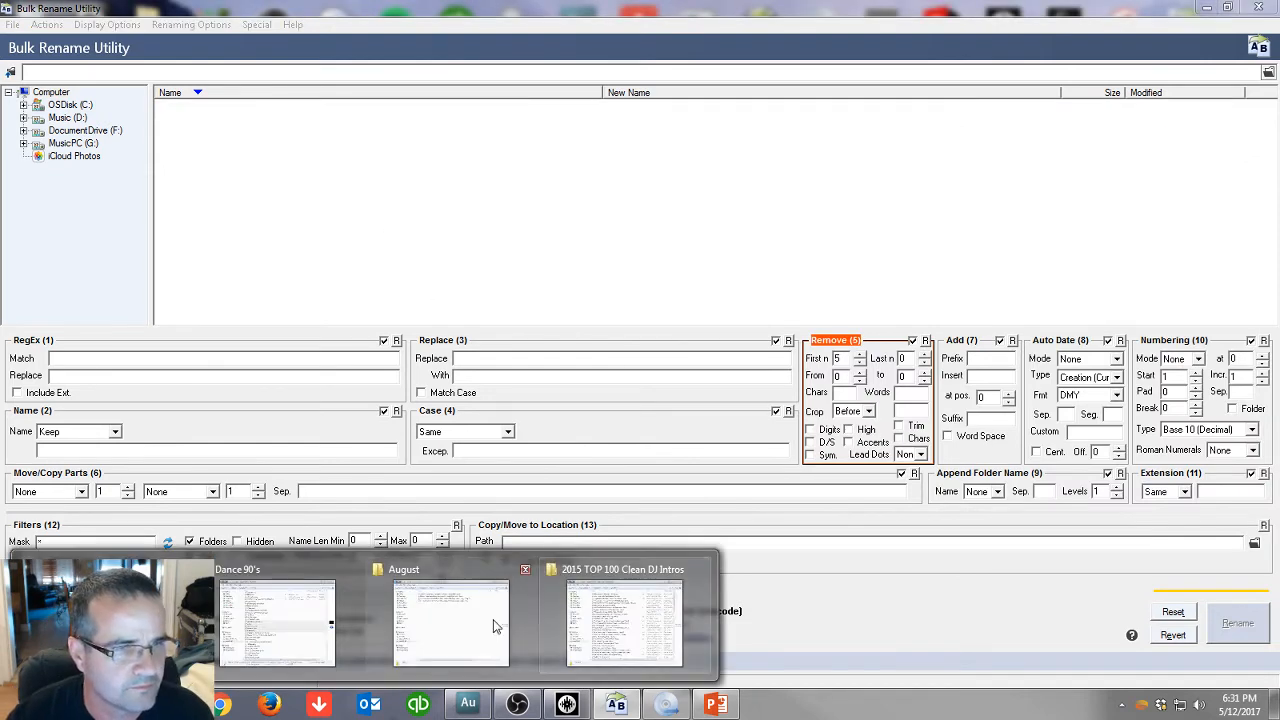
left_click(597, 625)
left_click_drag(812, 343, 451, 211)
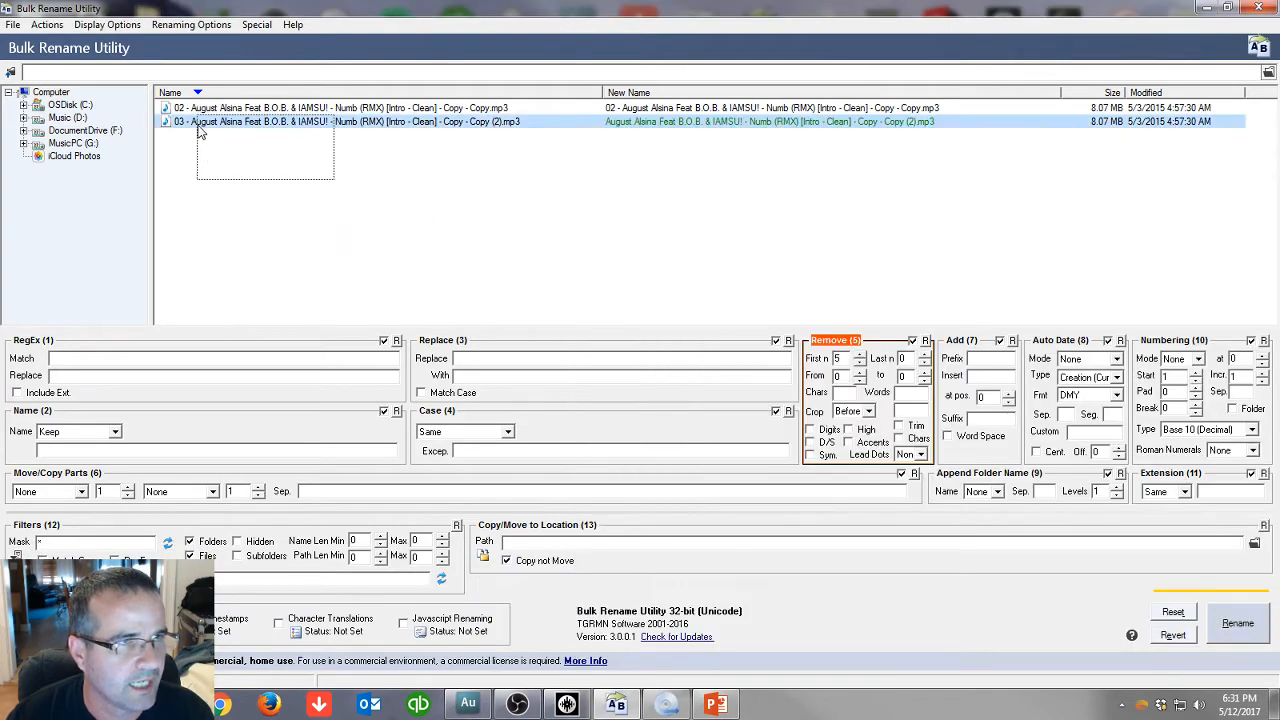
Rename the two loaded songs with their first 5 characters removed.
left_click(860, 360)
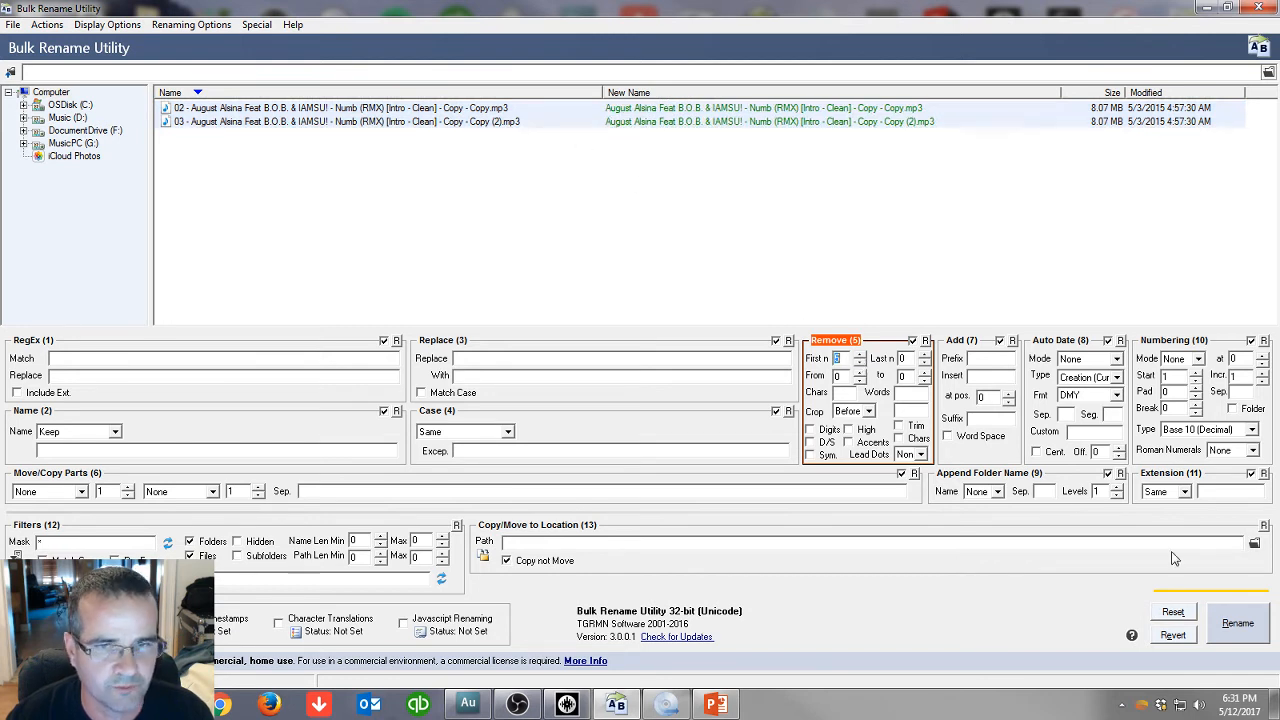
left_click(1237, 634)
left_click(724, 424)
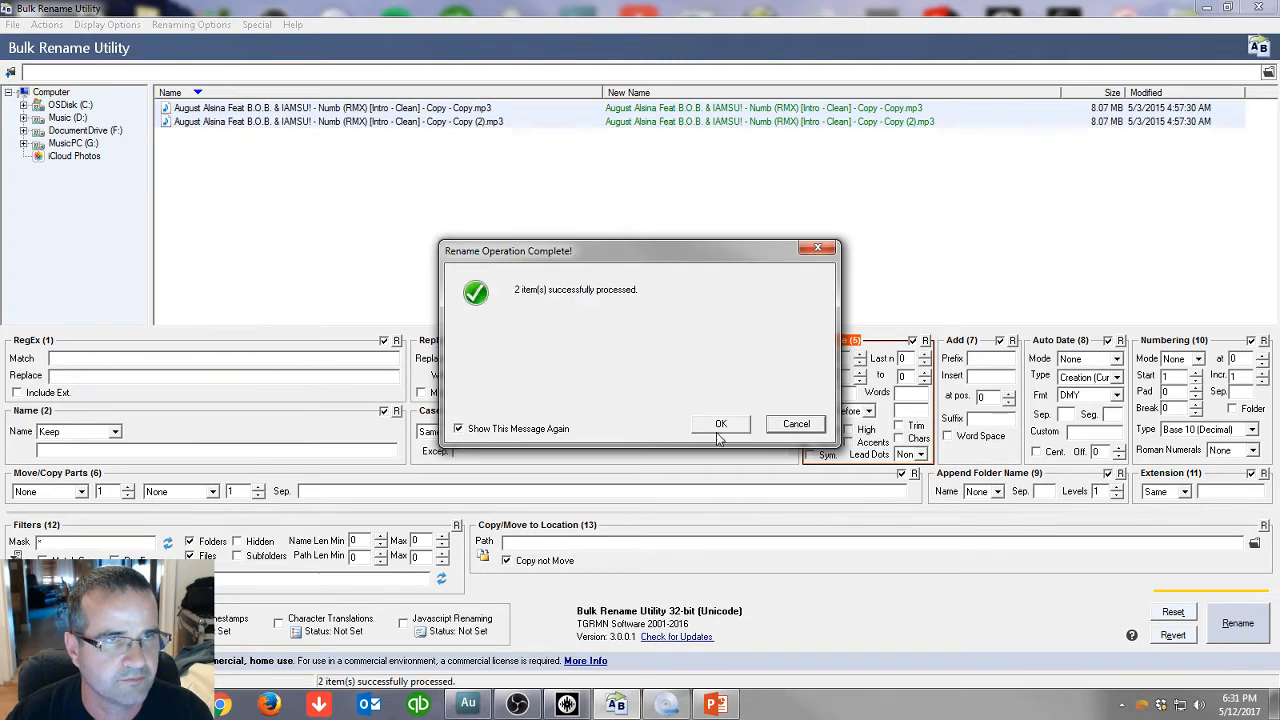
left_click(718, 424)
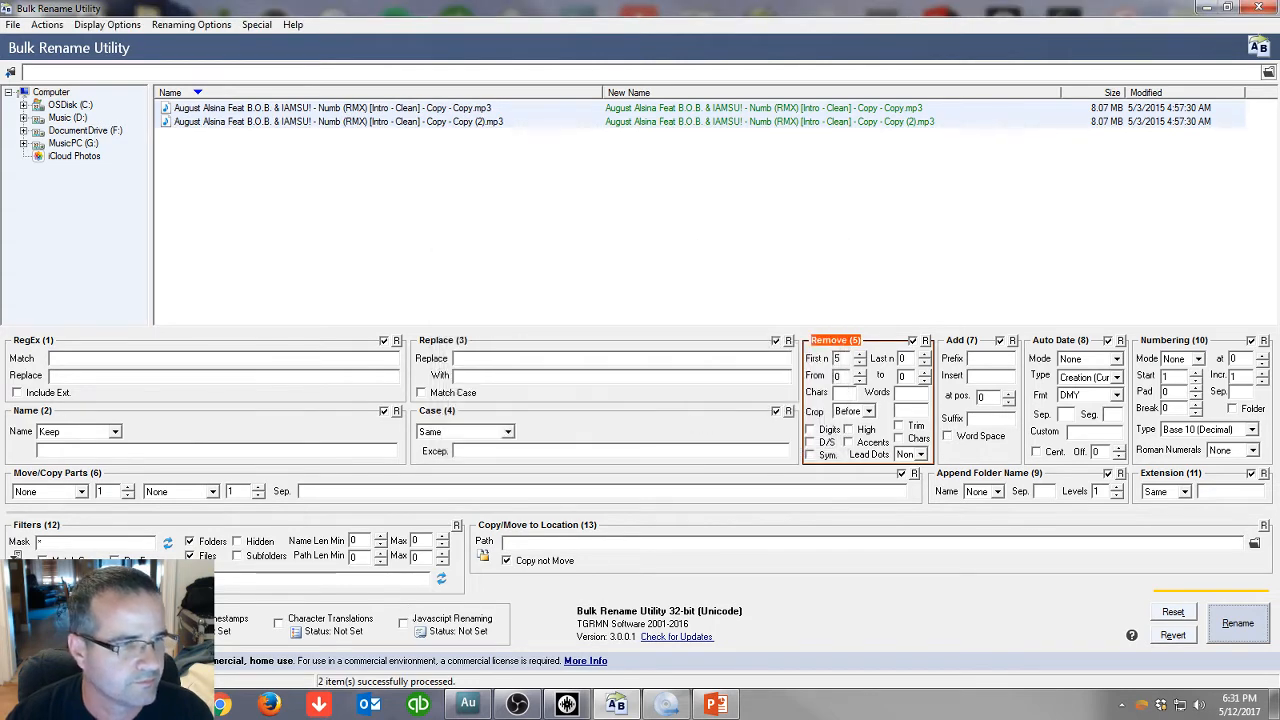
Clear the rename list and add the two August folder songs prefixed "96 bpm" to it.
mouse_move(665, 703)
left_click(455, 615)
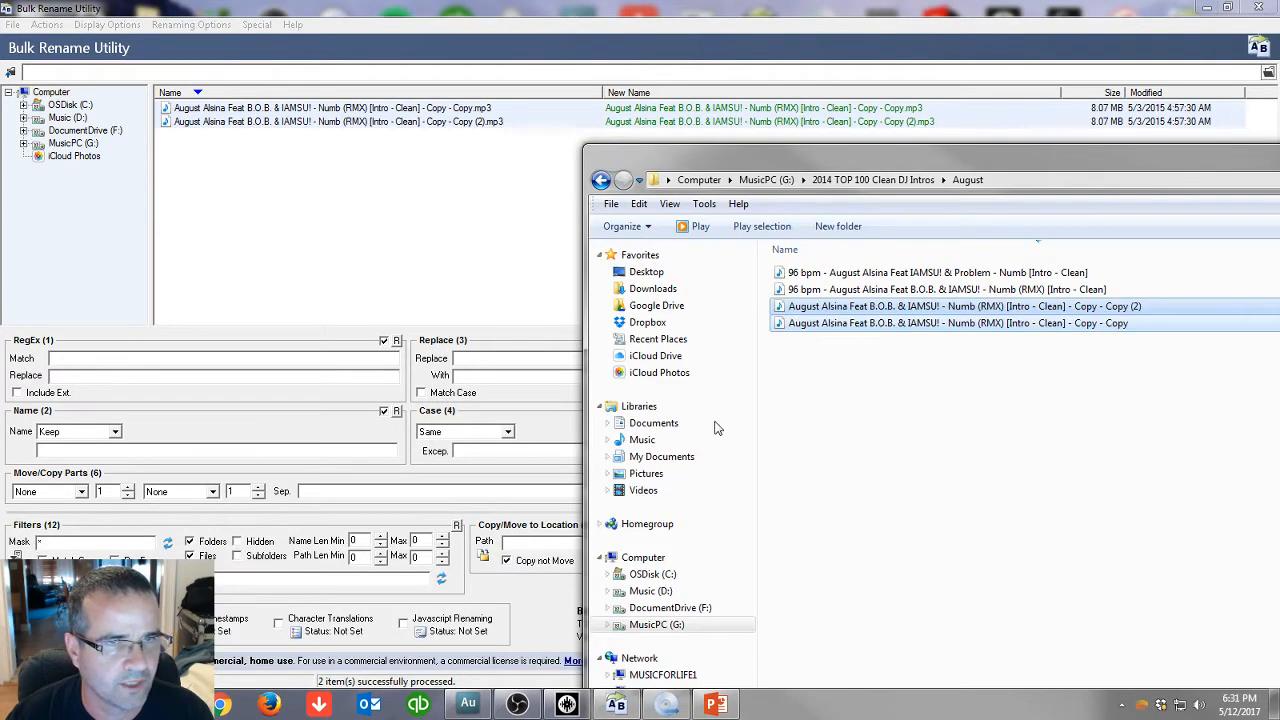
left_click(864, 414)
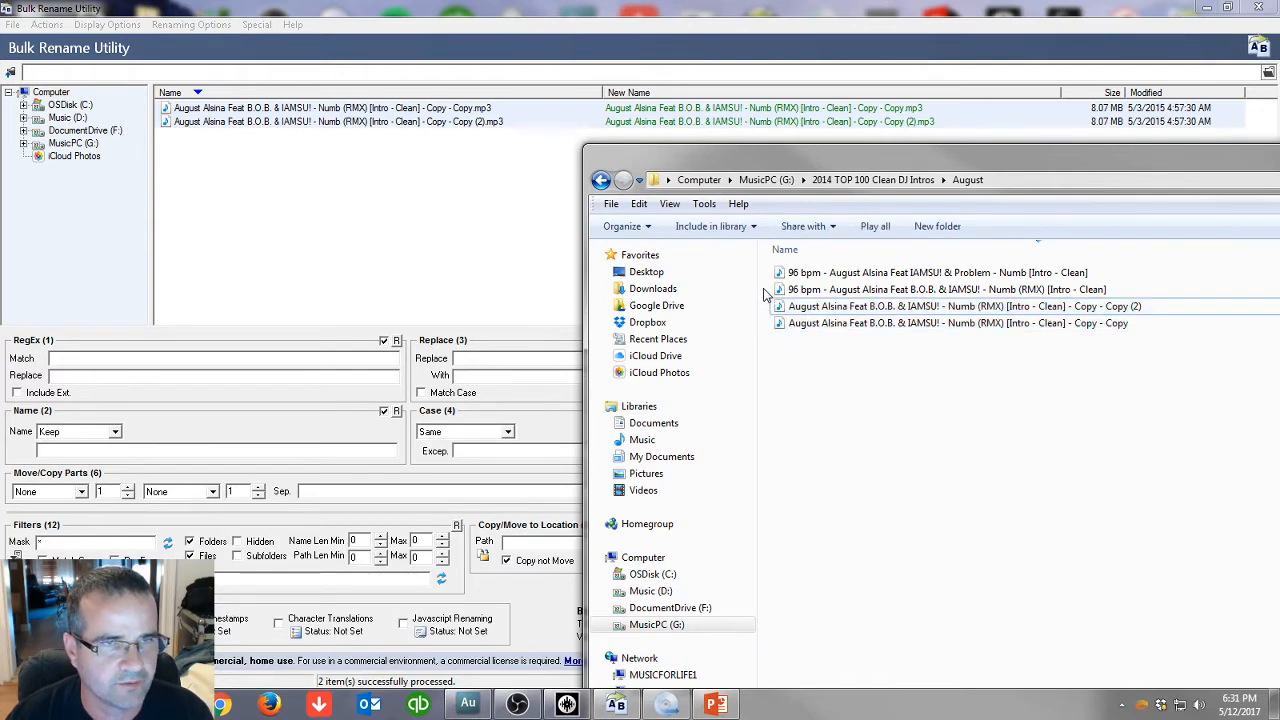
left_click_drag(765, 293, 765, 264)
left_click(373, 226)
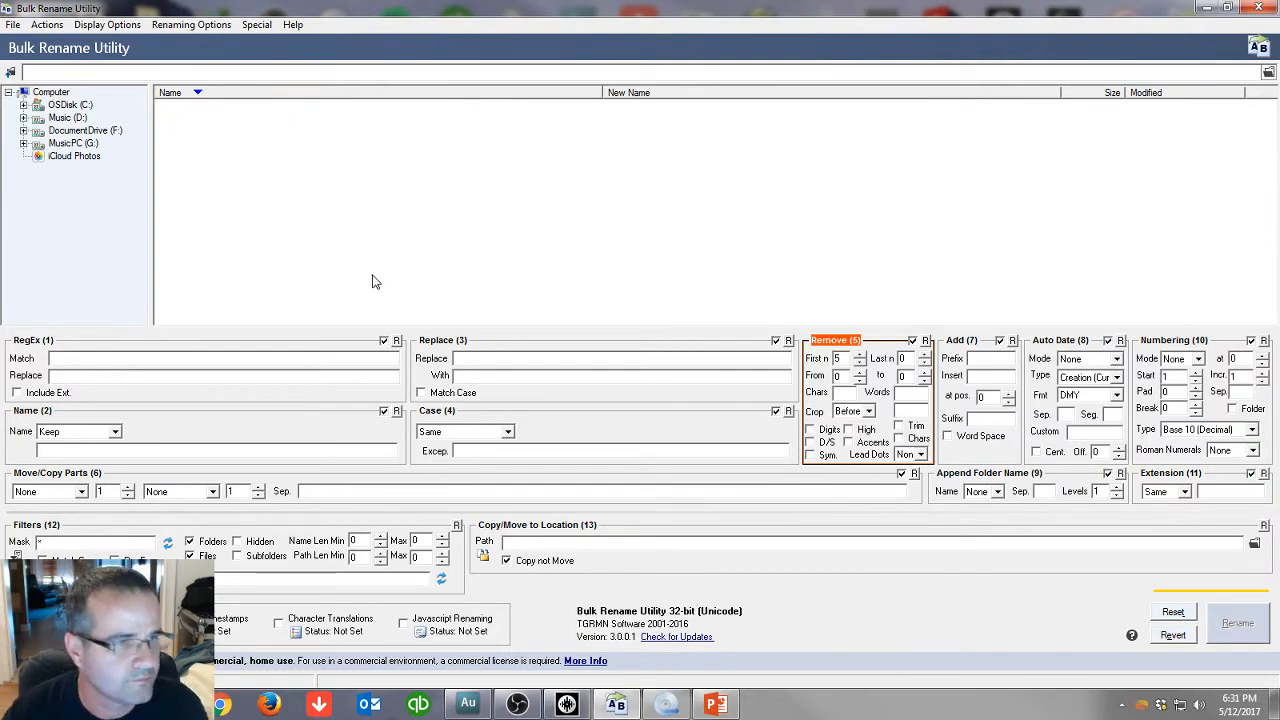
mouse_move(666, 704)
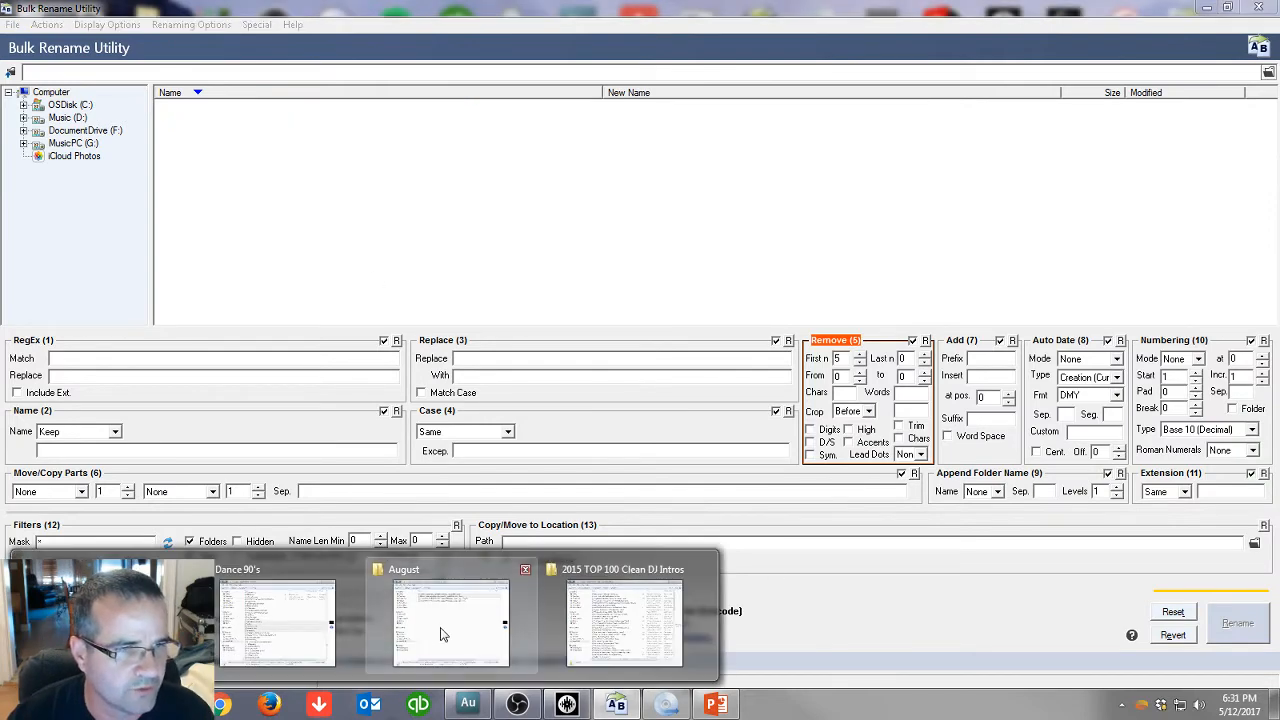
left_click(400, 615)
left_click_drag(812, 290, 285, 246)
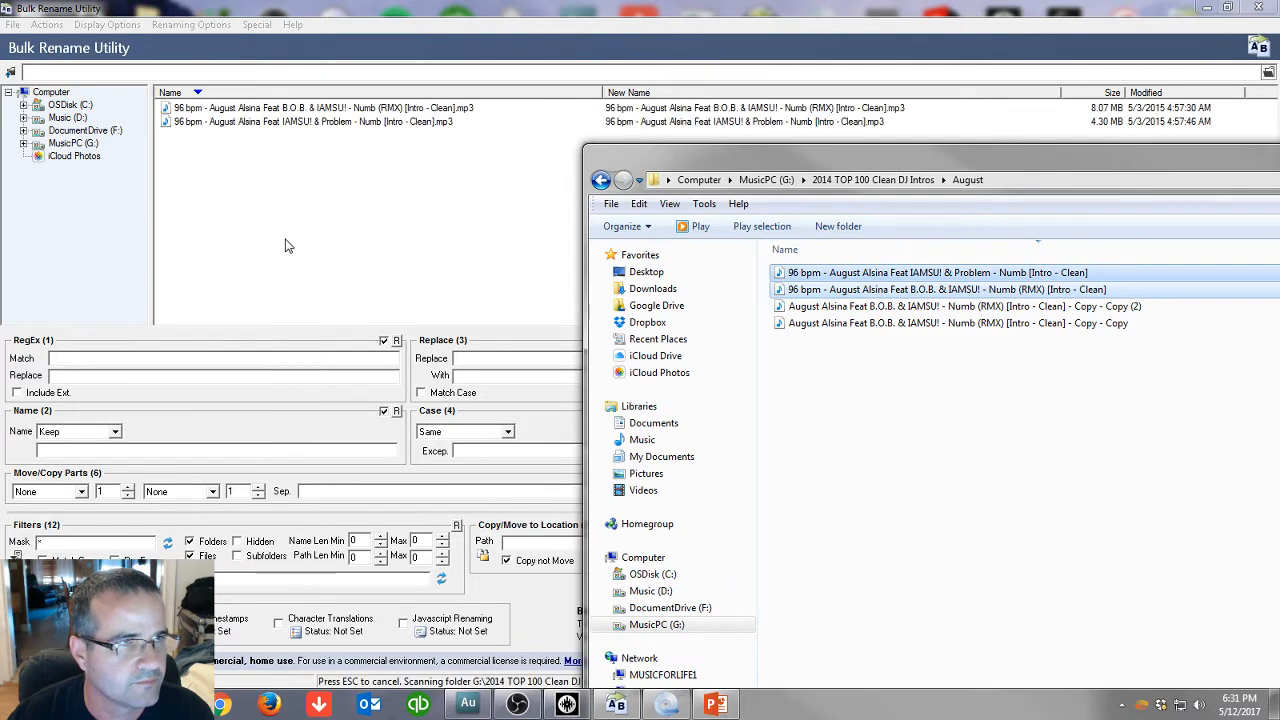
Select both 96 bpm songs in the rename list and rename them with their first 9 characters removed.
left_click(363, 180)
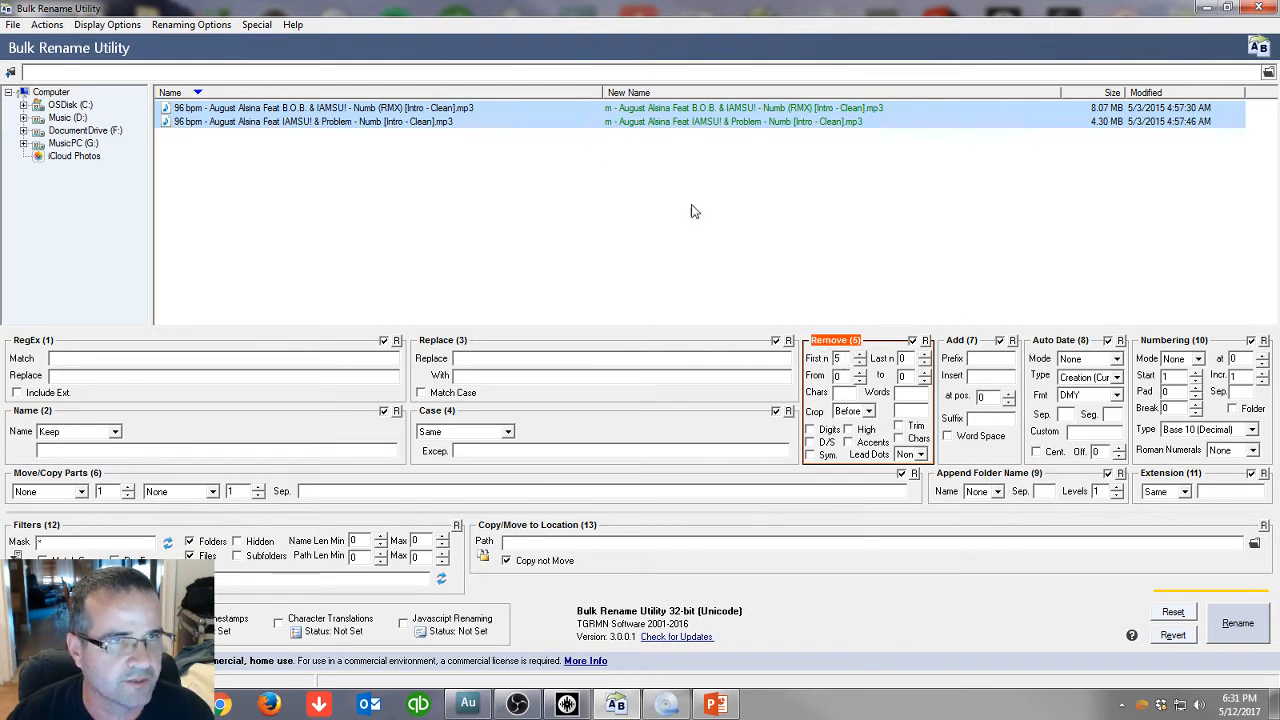
left_click(859, 356)
left_click(859, 356)
left_click(859, 356)
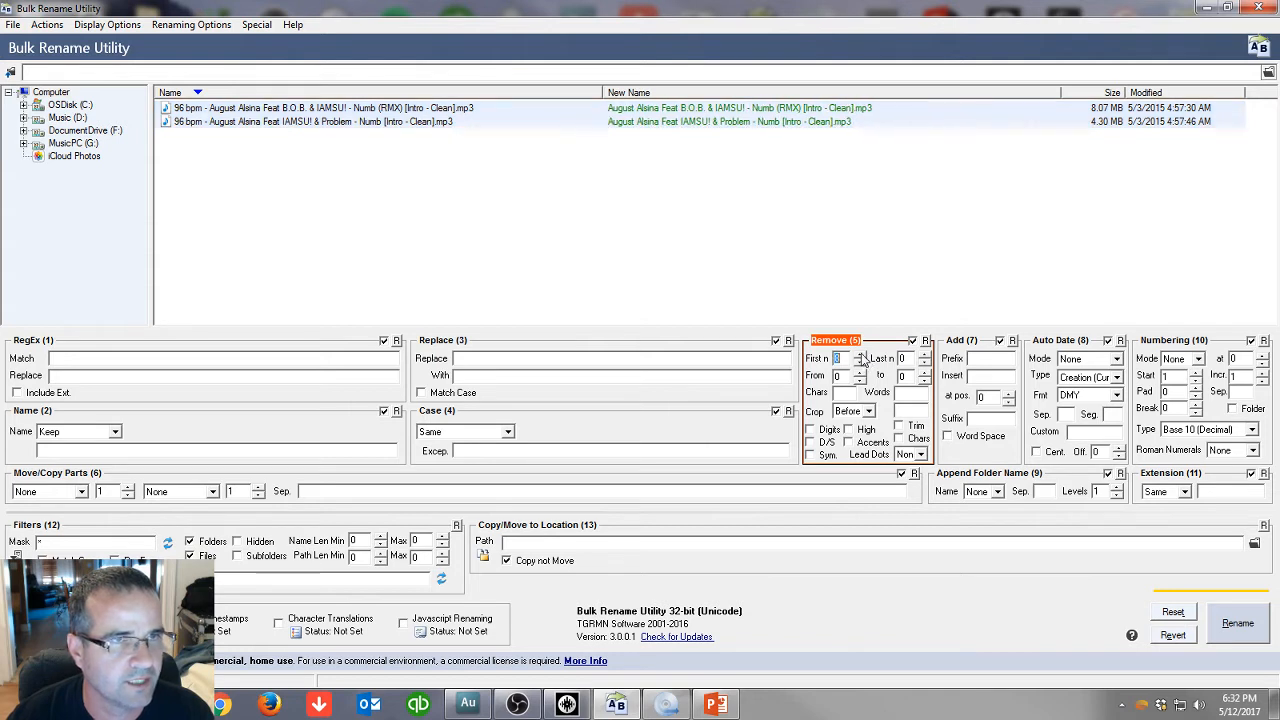
left_click(859, 356)
left_click(859, 356)
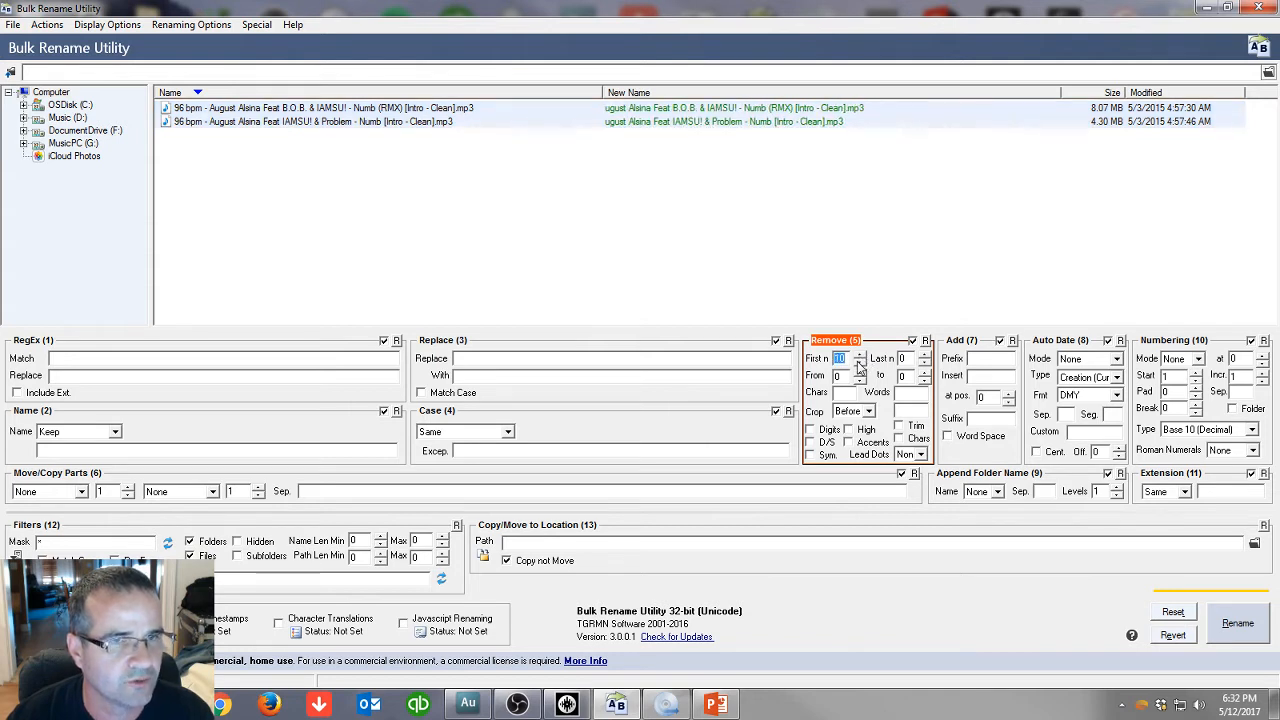
left_click(859, 364)
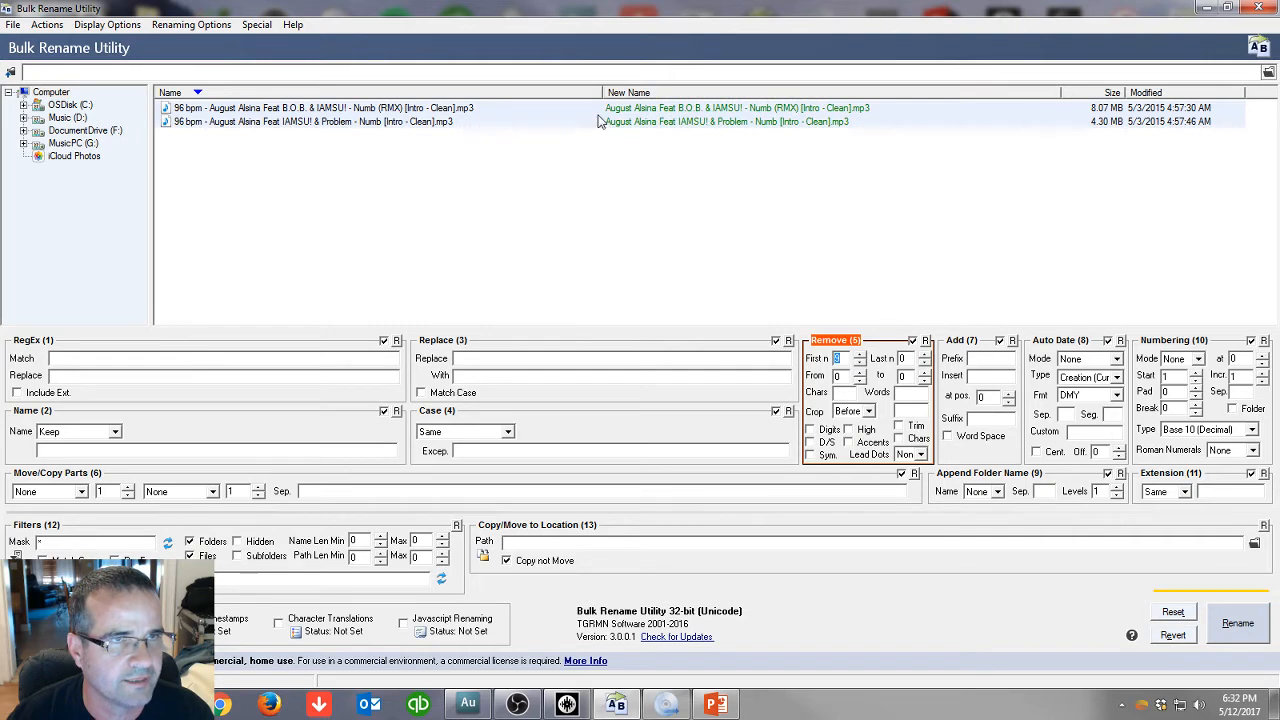
left_click(1232, 622)
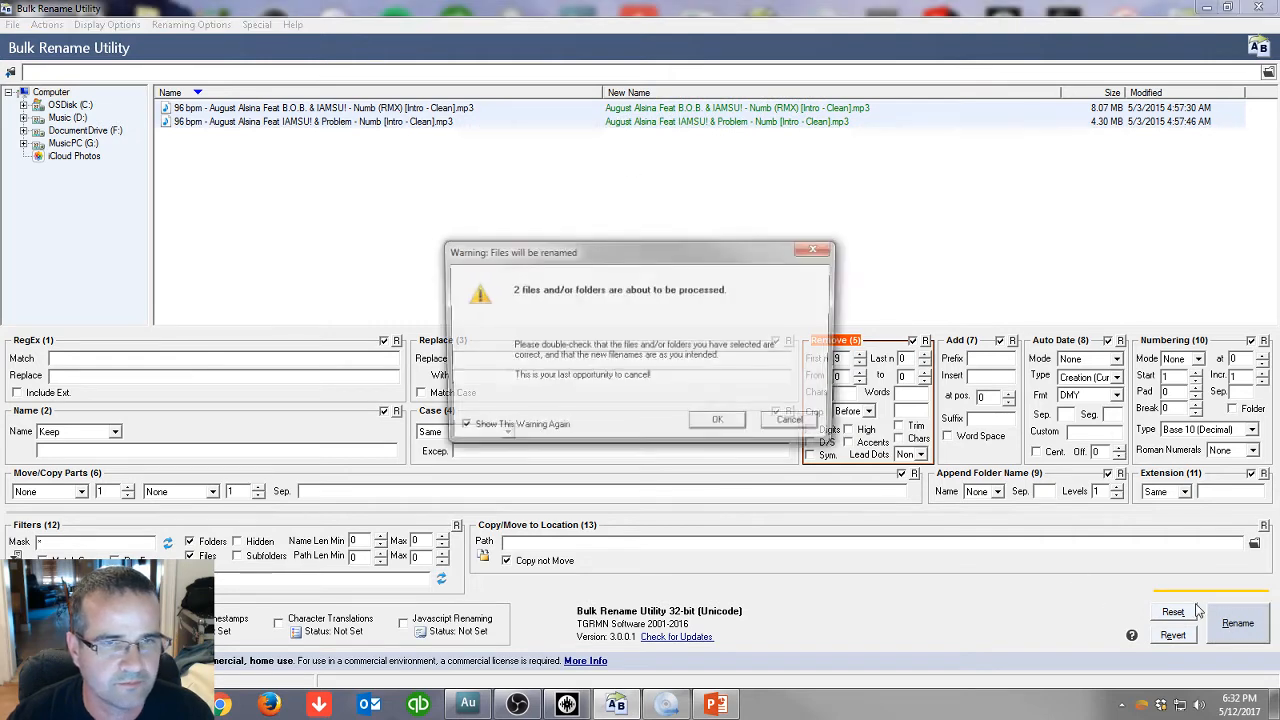
left_click(718, 421)
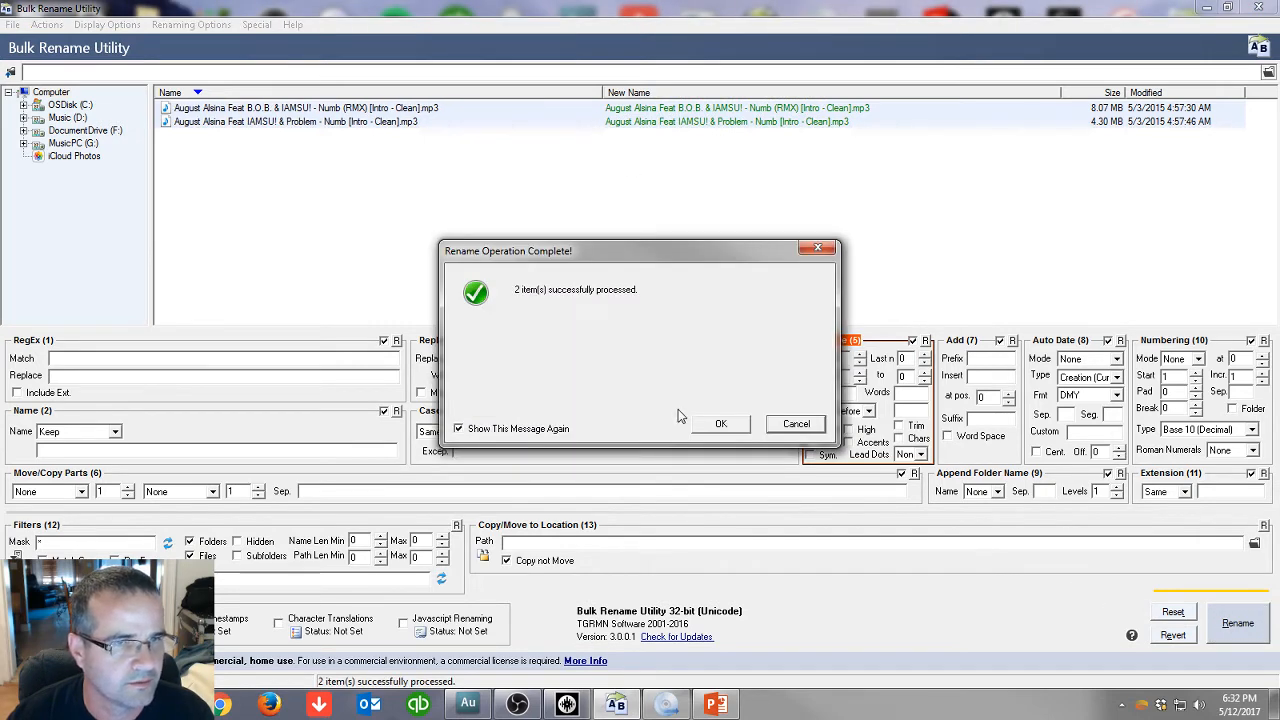
left_click(716, 425)
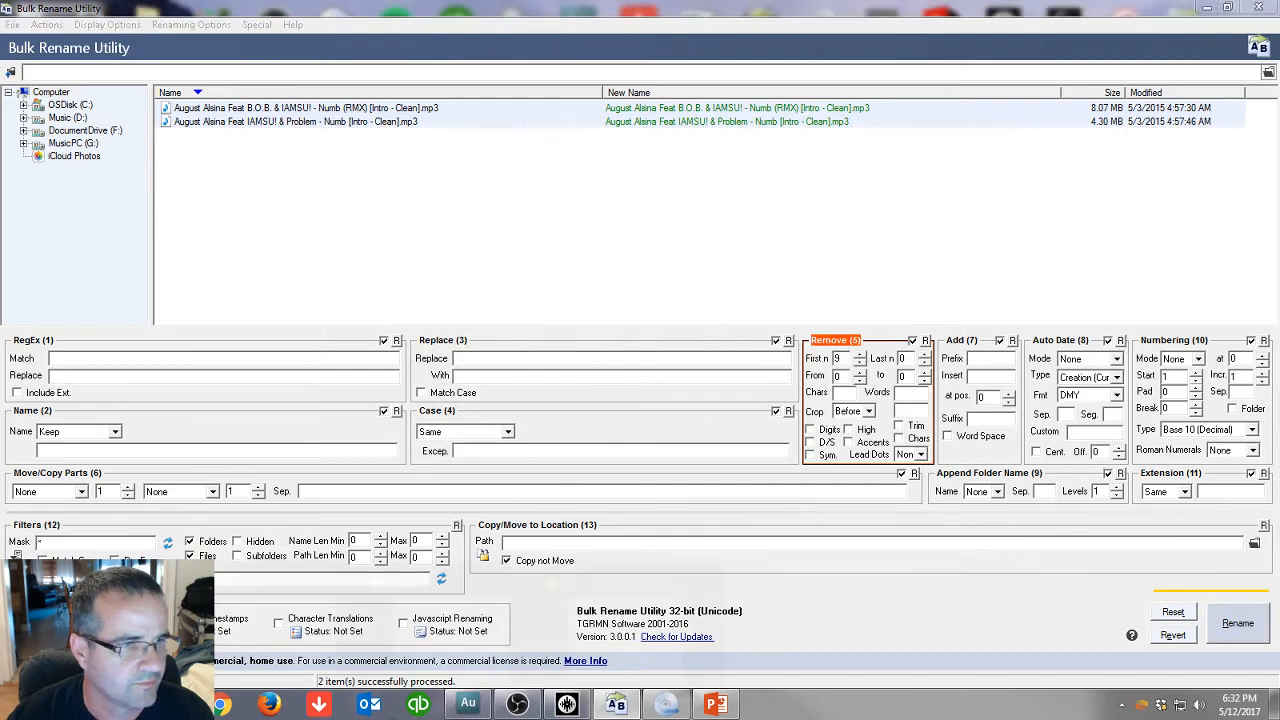
Clear the rename list, add the two August folder songs ending in "Copy - Copy" and "Copy - Copy (2)", and select both.
mouse_move(665, 704)
left_click(625, 615)
left_click(857, 394)
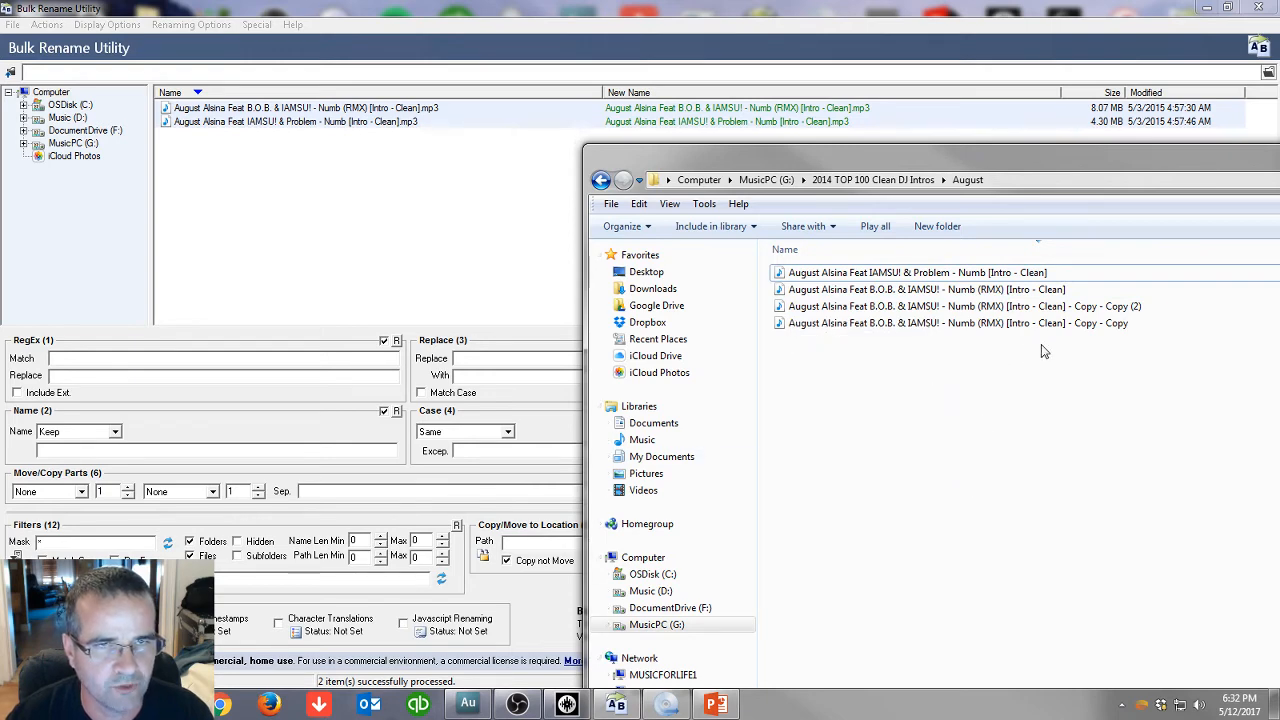
left_click_drag(1090, 340, 884, 300)
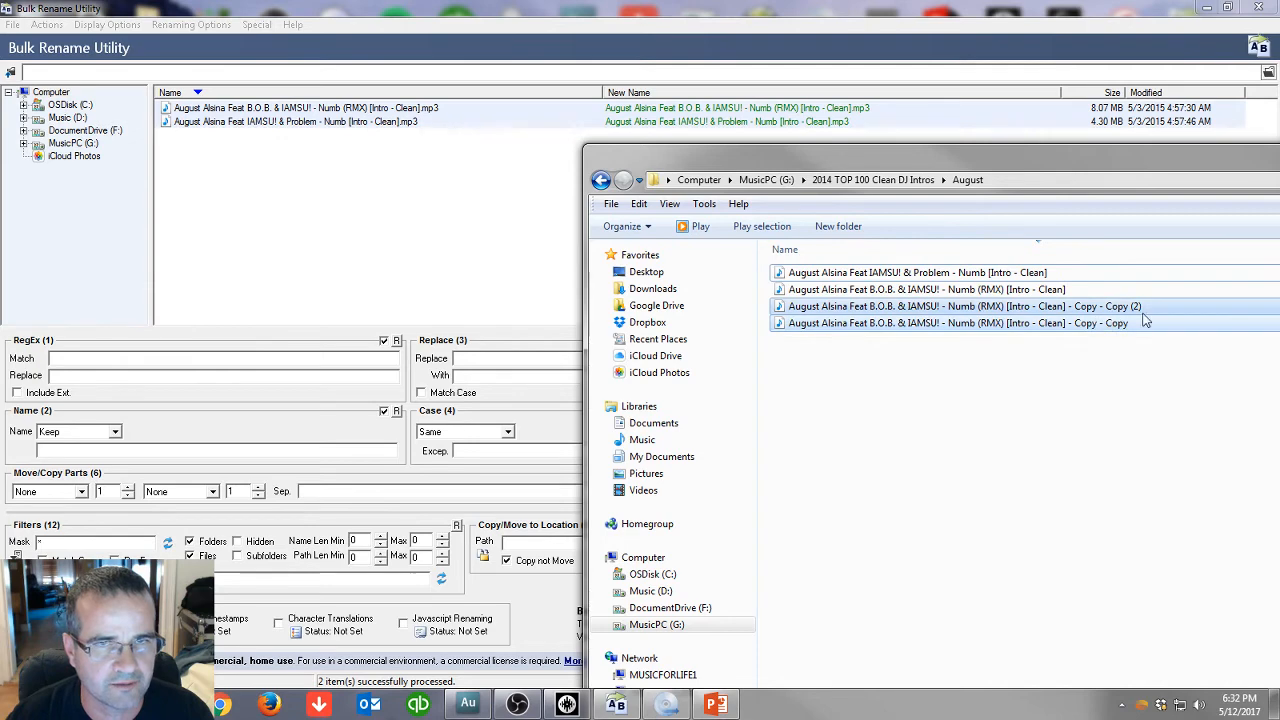
left_click(430, 272)
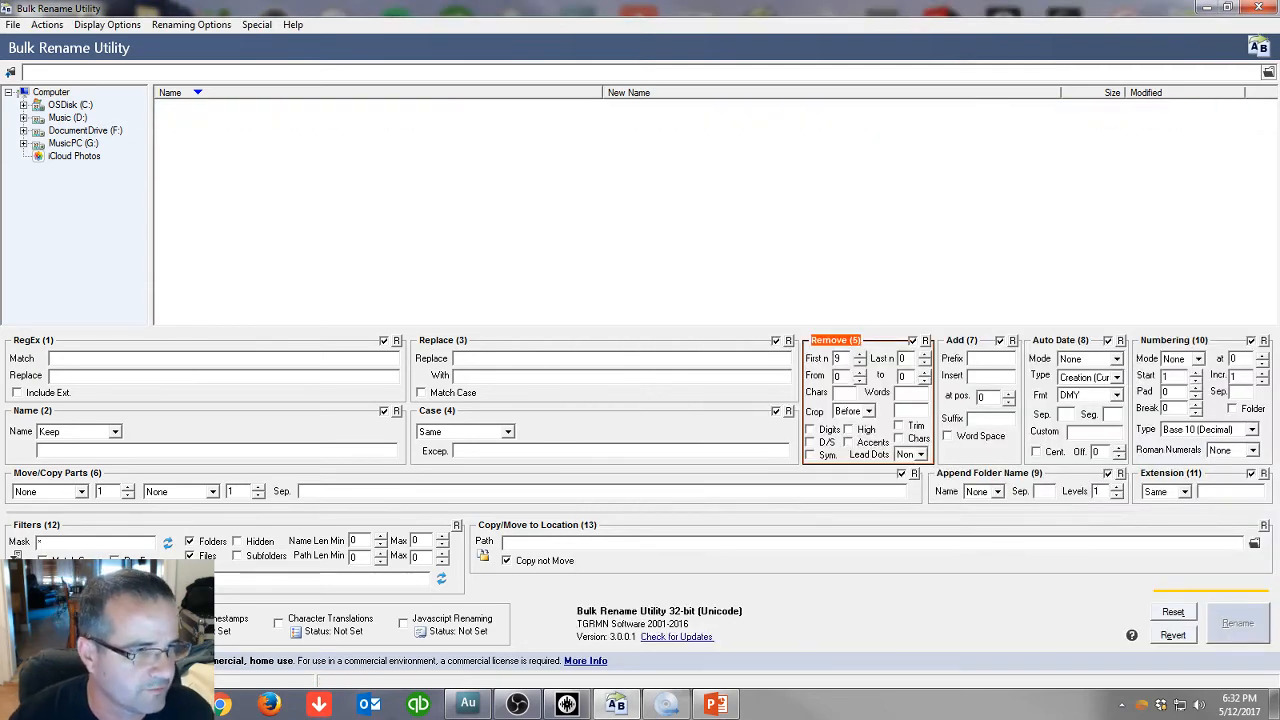
left_click(600, 620)
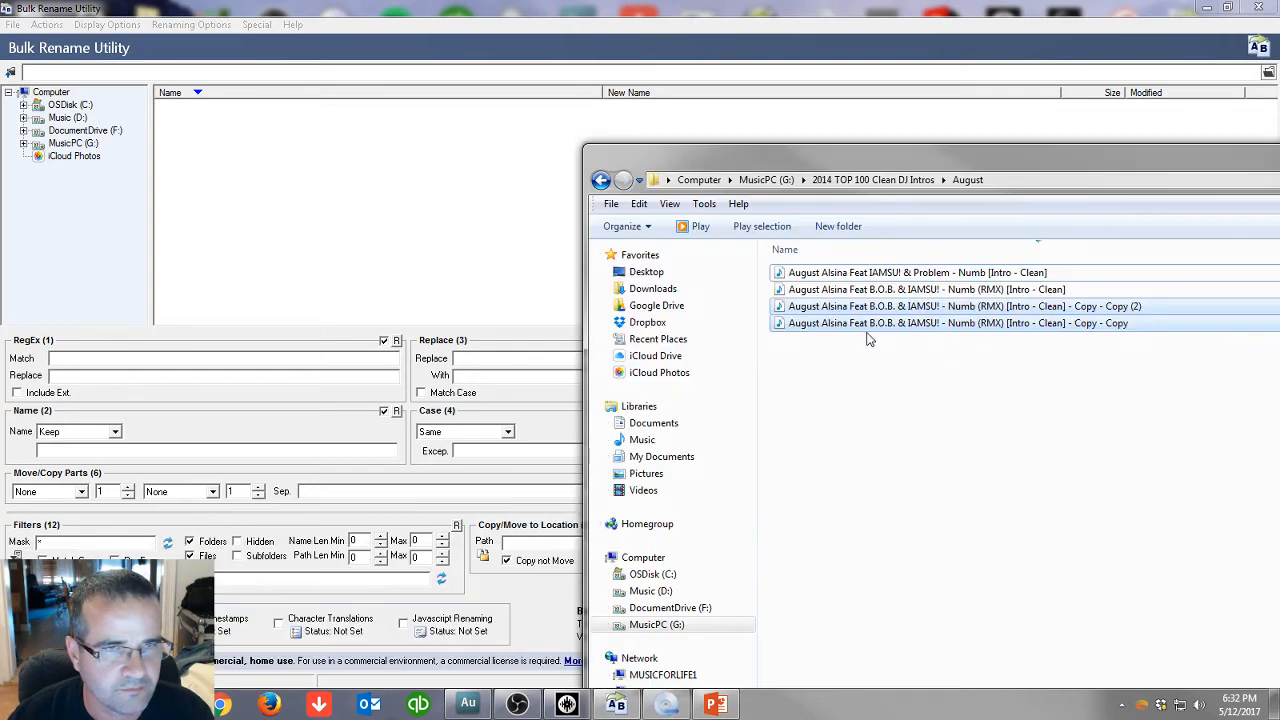
left_click_drag(846, 362, 429, 221)
left_click(437, 233)
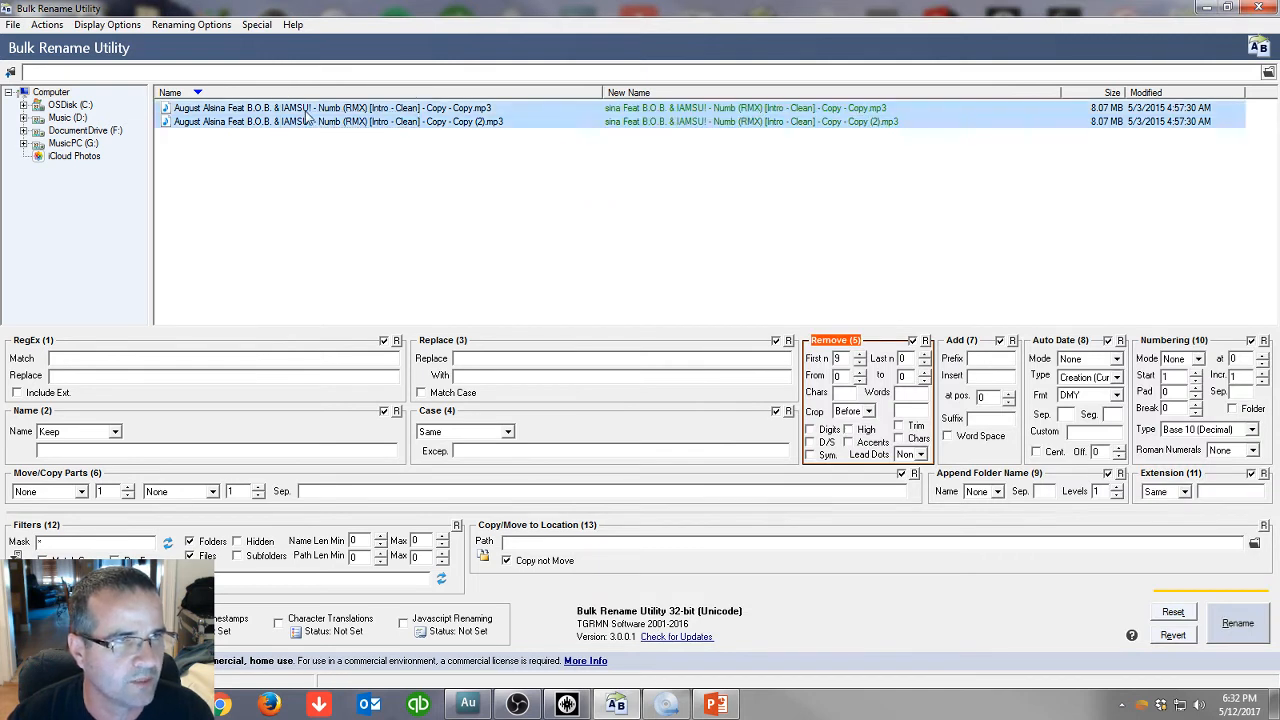
Set the Remove options to strip 0 characters from the start and the last 14 characters of the names.
left_click_drag(859, 366, 859, 366)
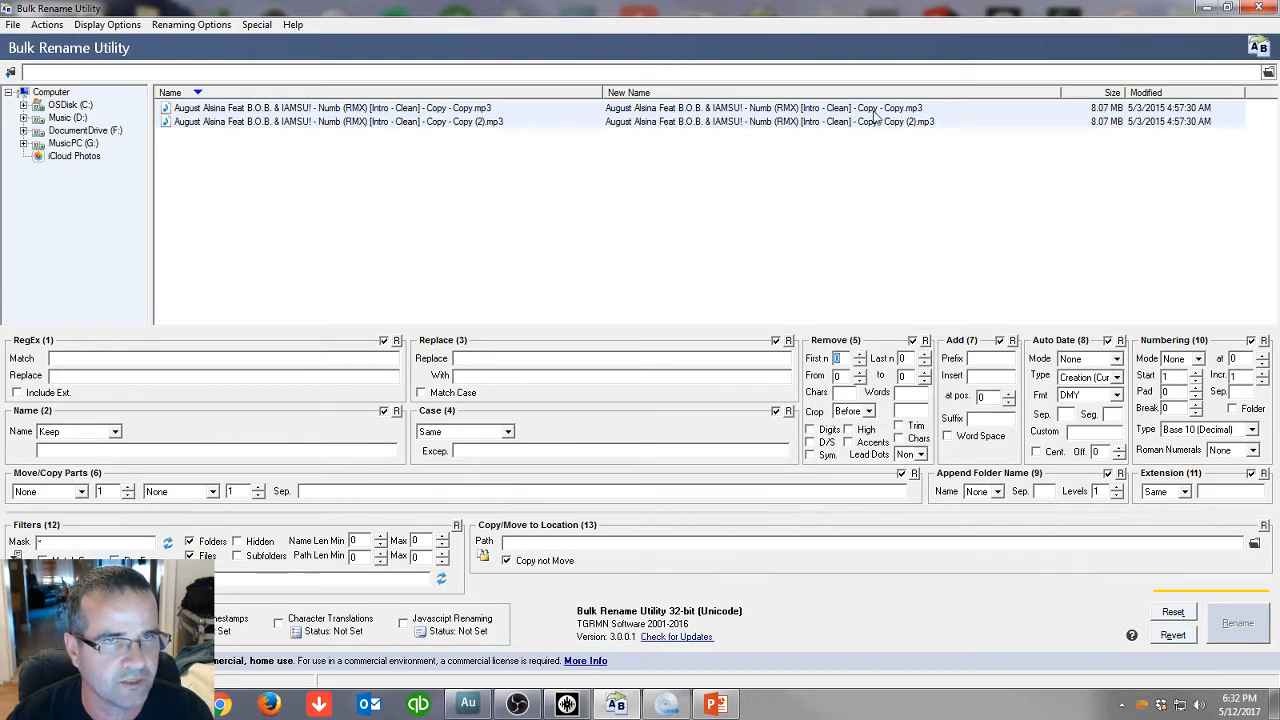
left_click(925, 355)
left_click(925, 355)
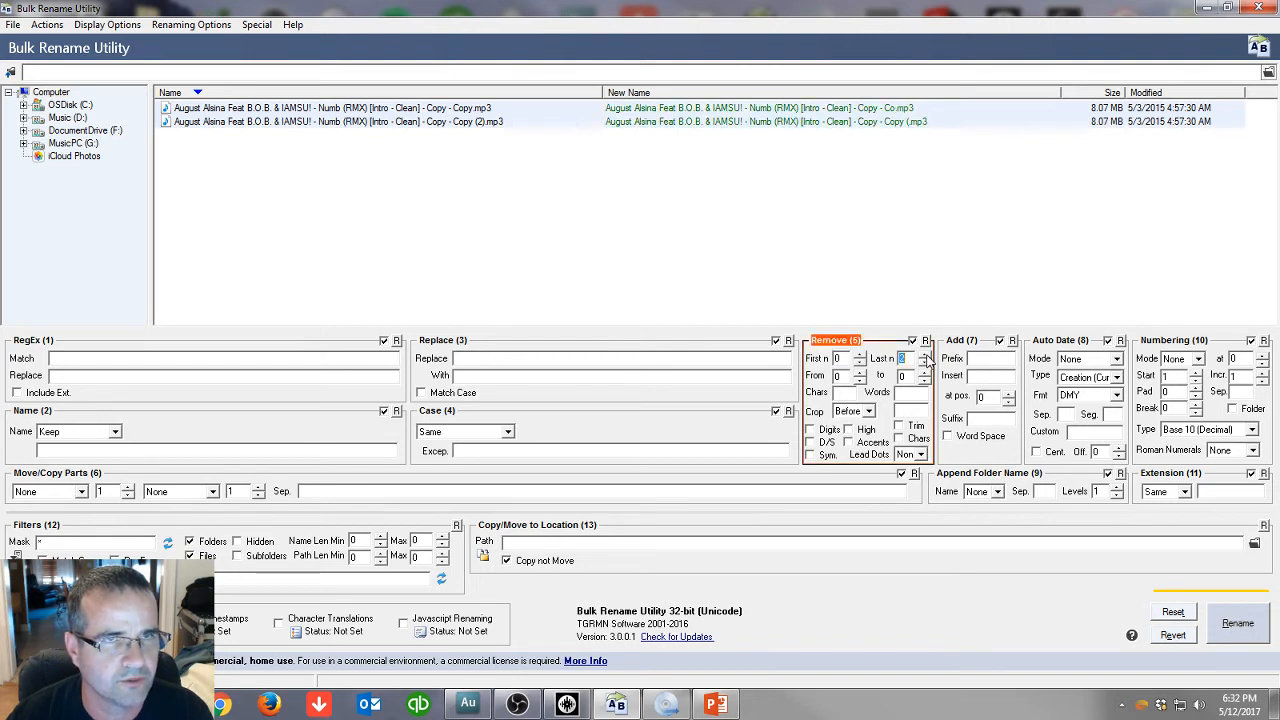
left_click(925, 355)
left_click(925, 355)
left_click(924, 355)
left_click(924, 355)
left_click(924, 355)
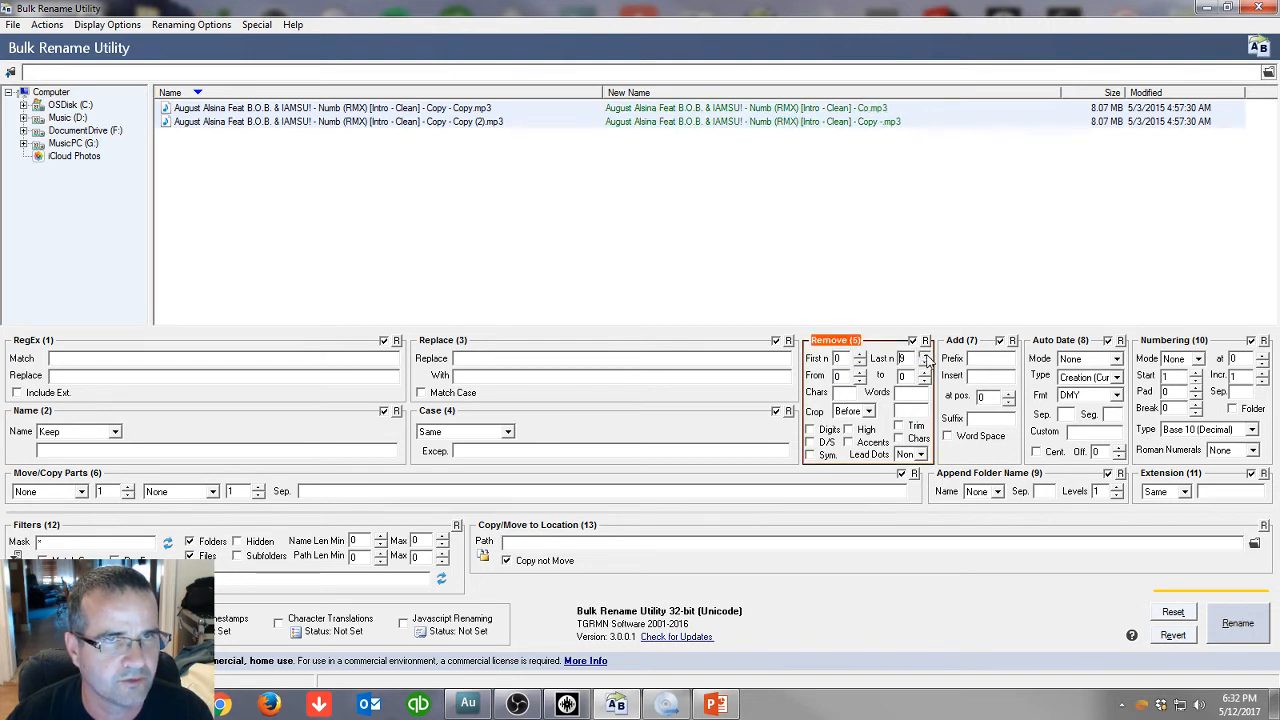
left_click(924, 355)
left_click(924, 355)
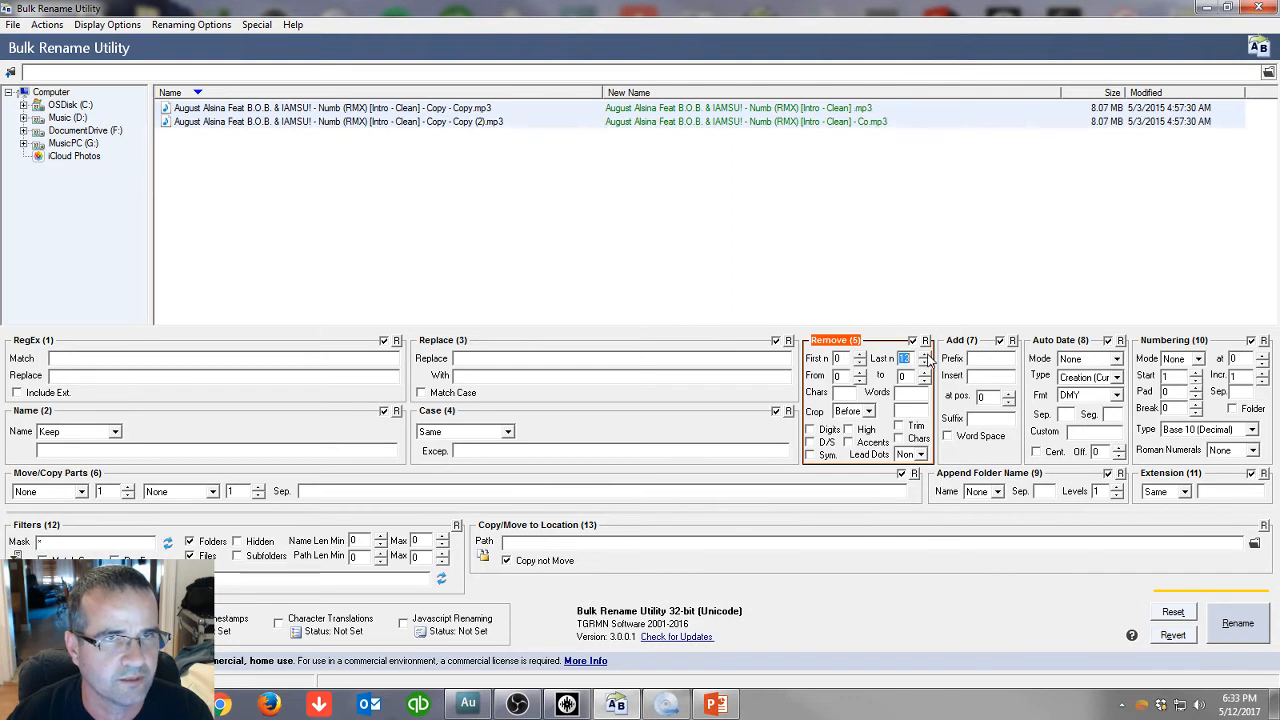
left_click(924, 355)
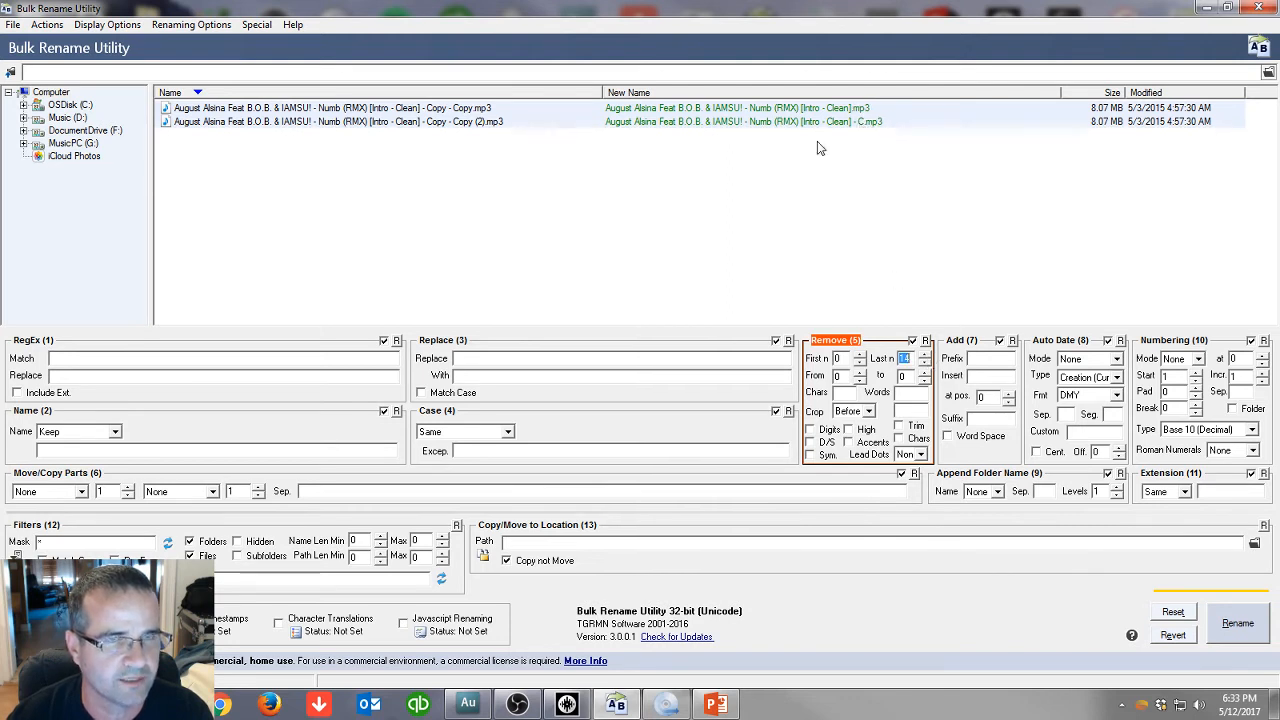
Rename the two loaded copies with the current removal settings and check their names in the August folder.
key("ctrl+r")
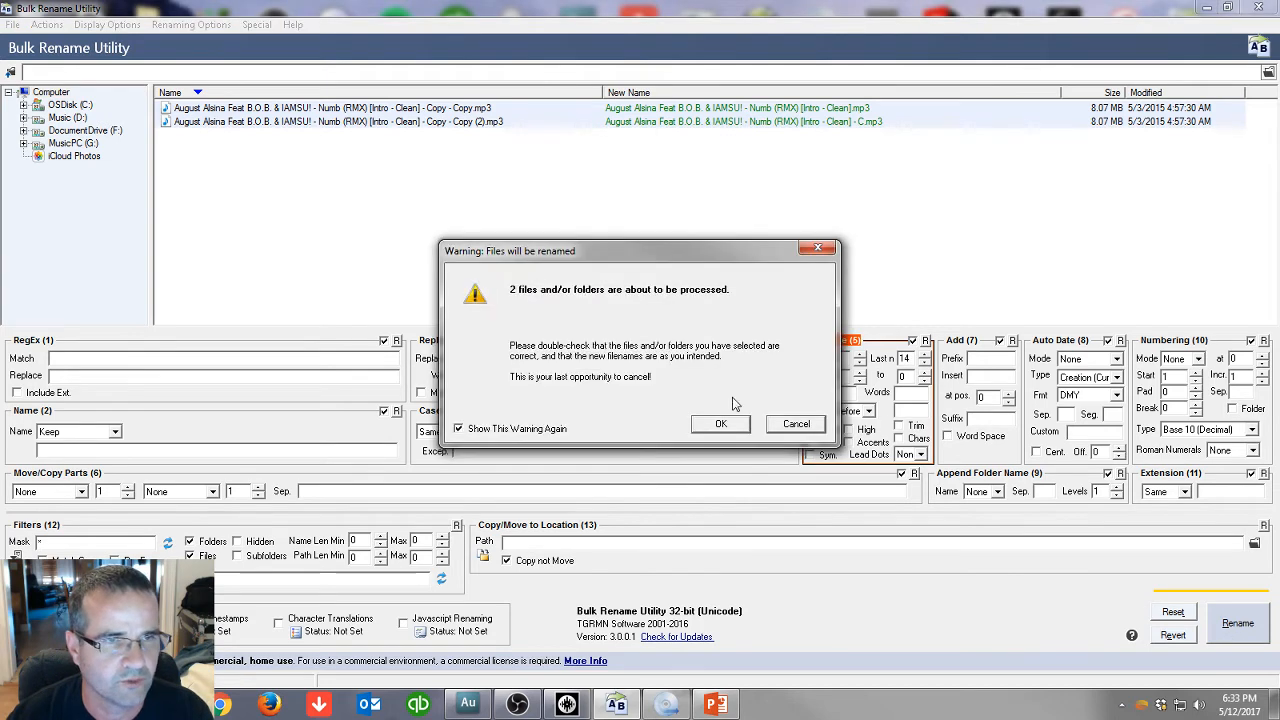
left_click(738, 424)
left_click(715, 423)
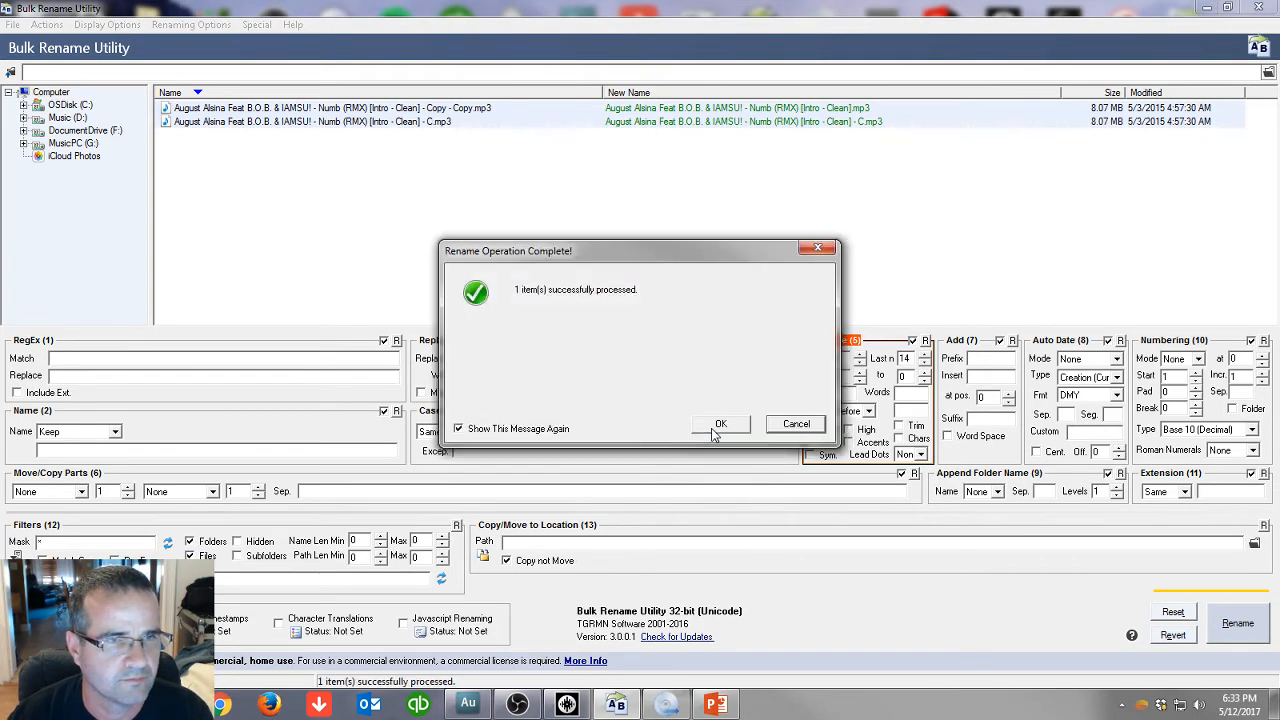
left_click(716, 426)
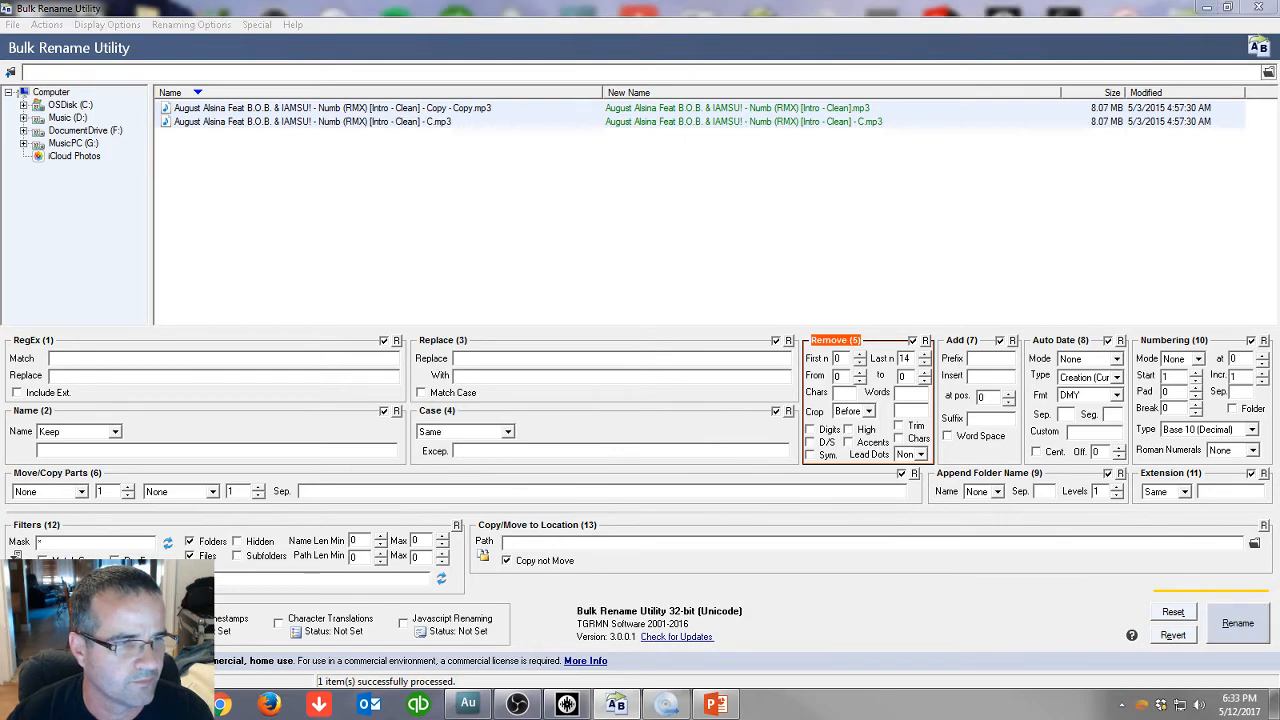
left_click(665, 704)
left_click(537, 614)
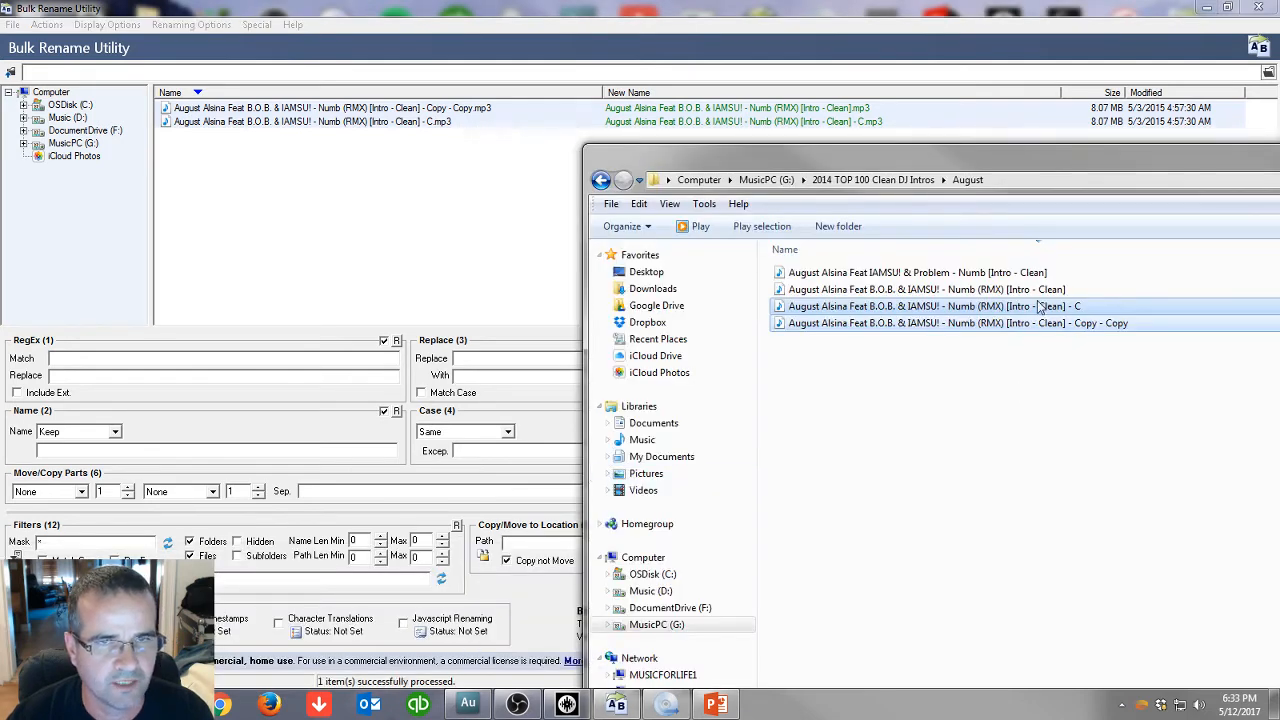
left_click(1000, 340)
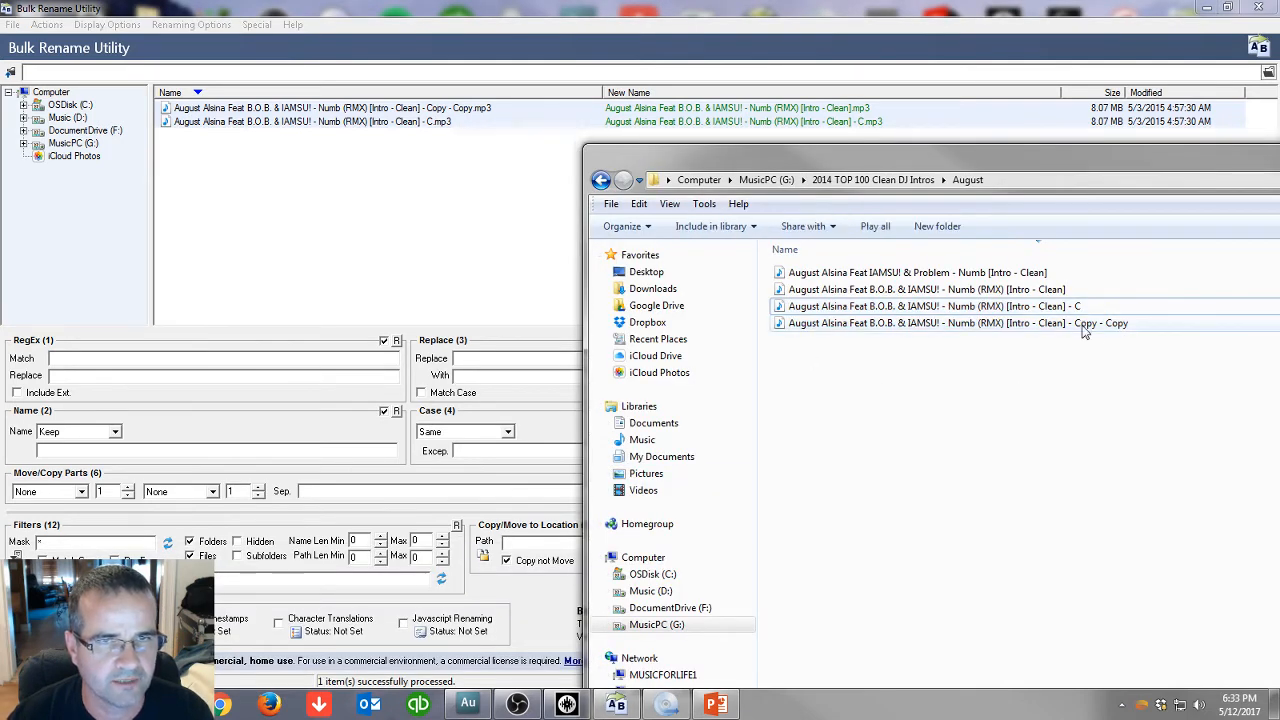
Clear the rename list, add only the August song ending in "- Copy - Copy" and select it.
left_click(261, 195)
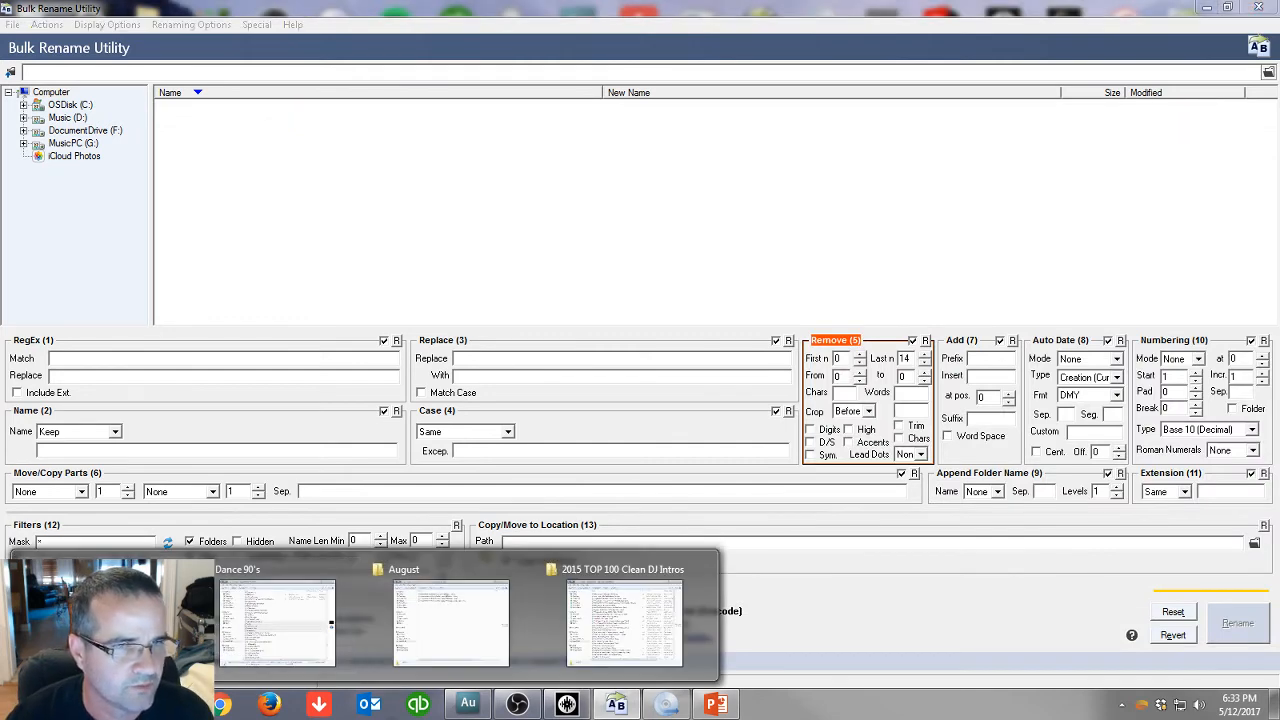
left_click(650, 615)
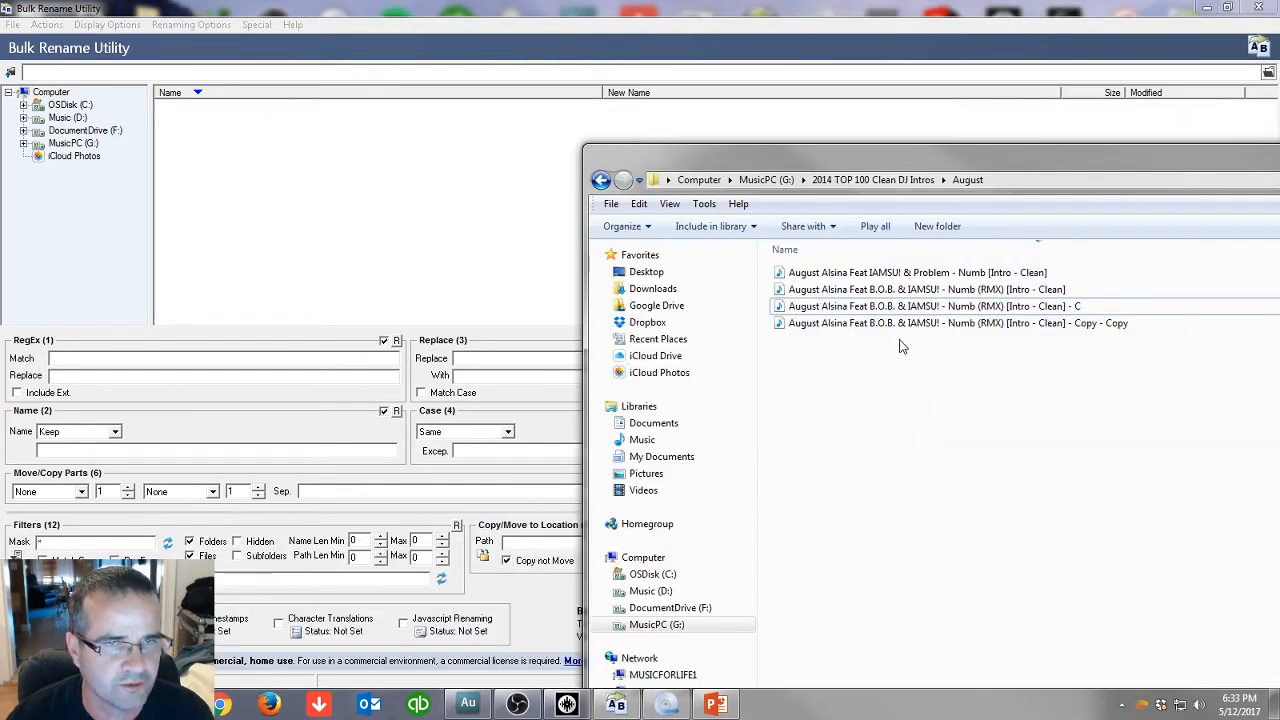
left_click_drag(900, 323, 305, 176)
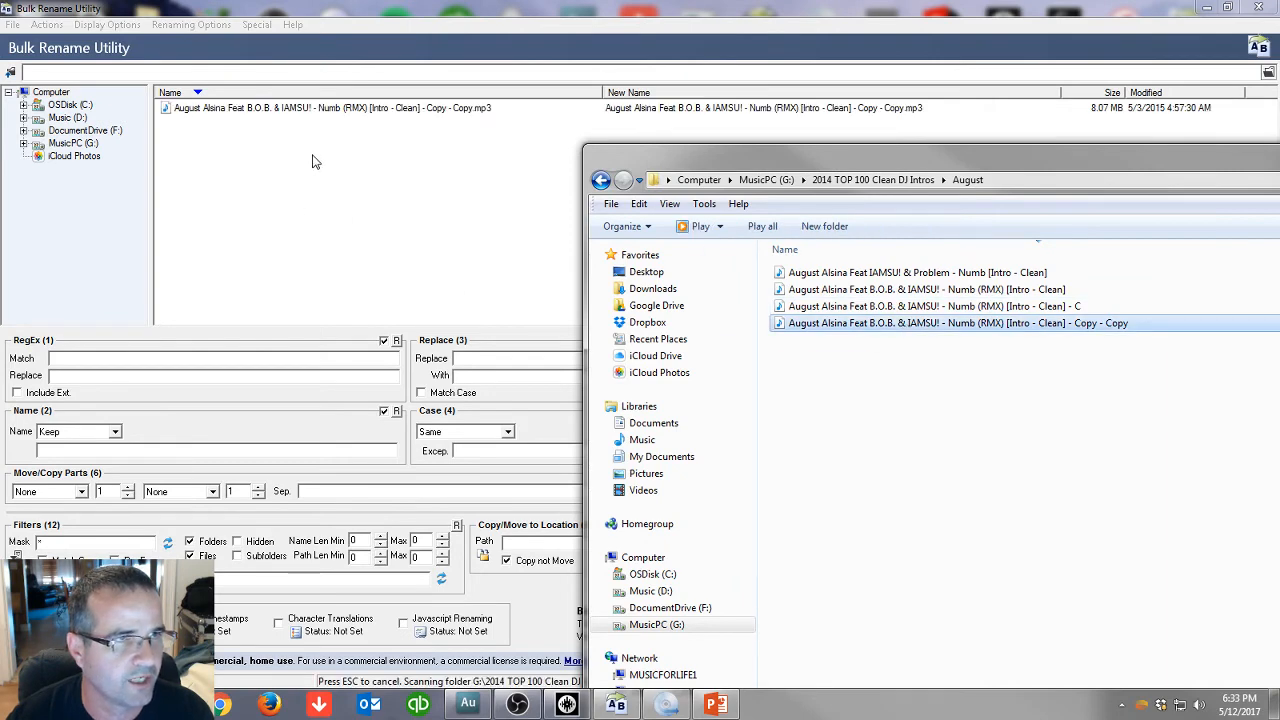
left_click(366, 169)
left_click(360, 107)
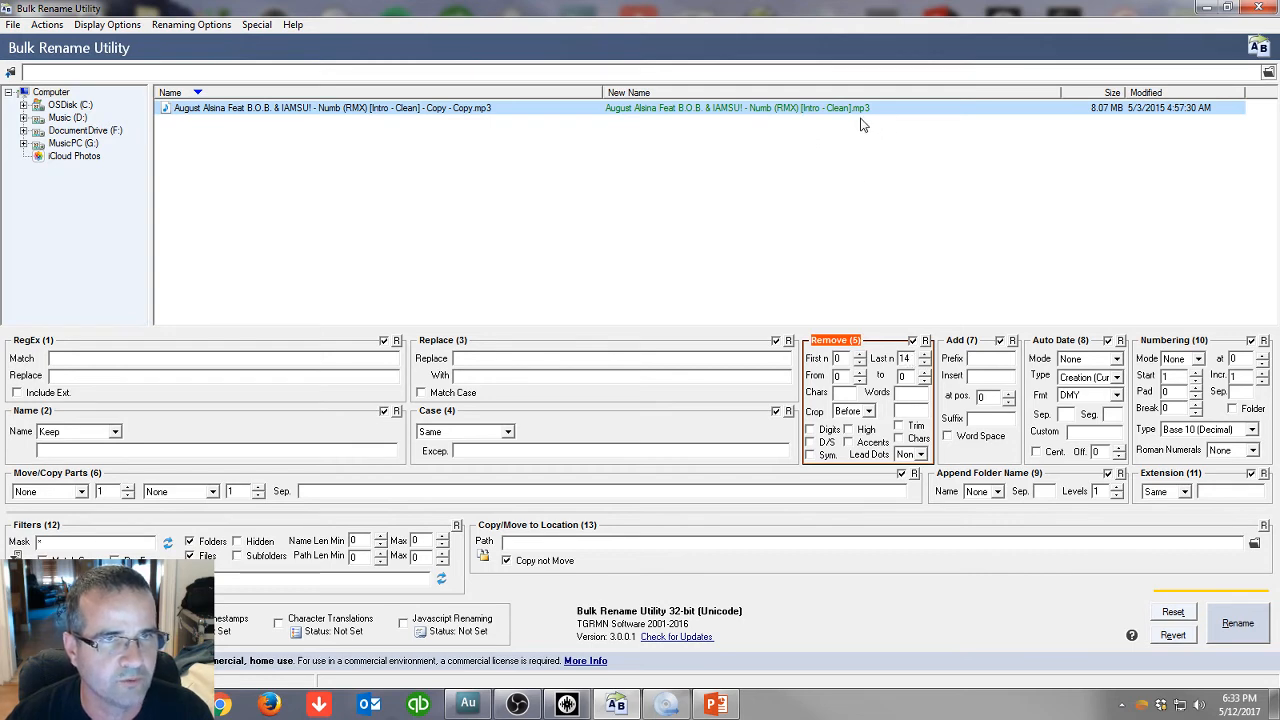
Try to rename the "- Copy - Copy" song with its last 14 characters removed.
left_click(1230, 622)
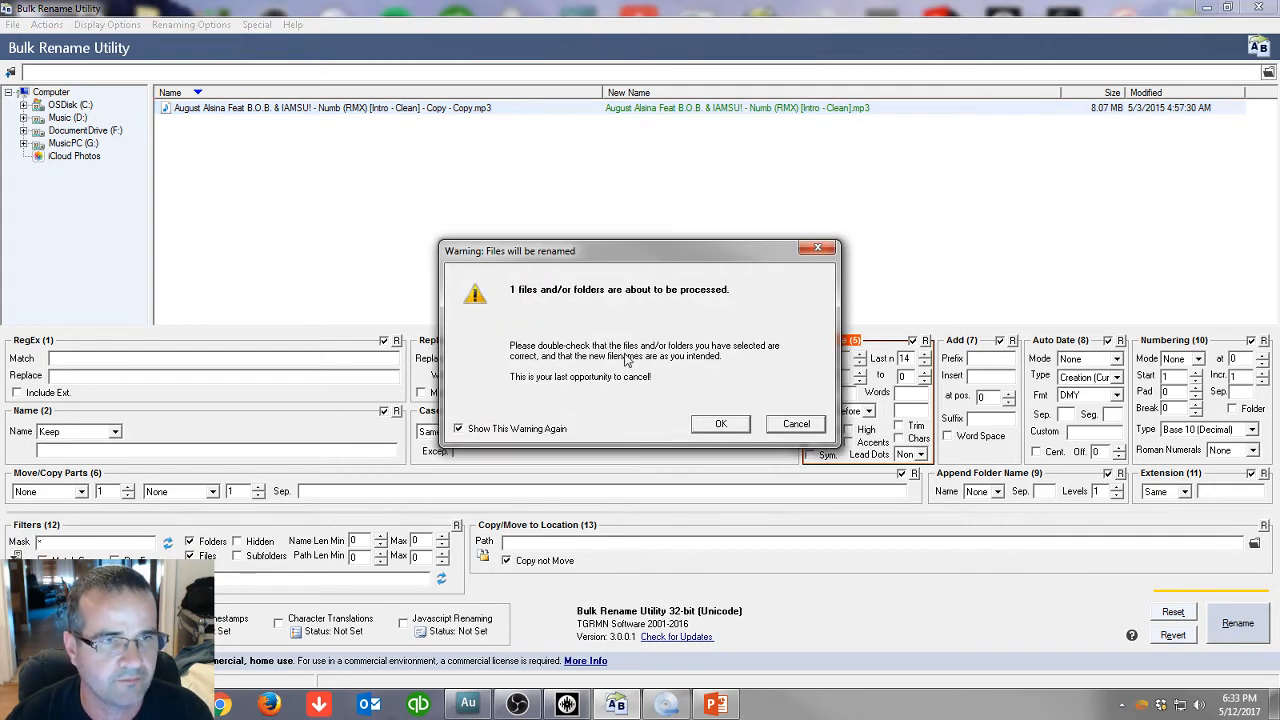
left_click(716, 423)
left_click(714, 423)
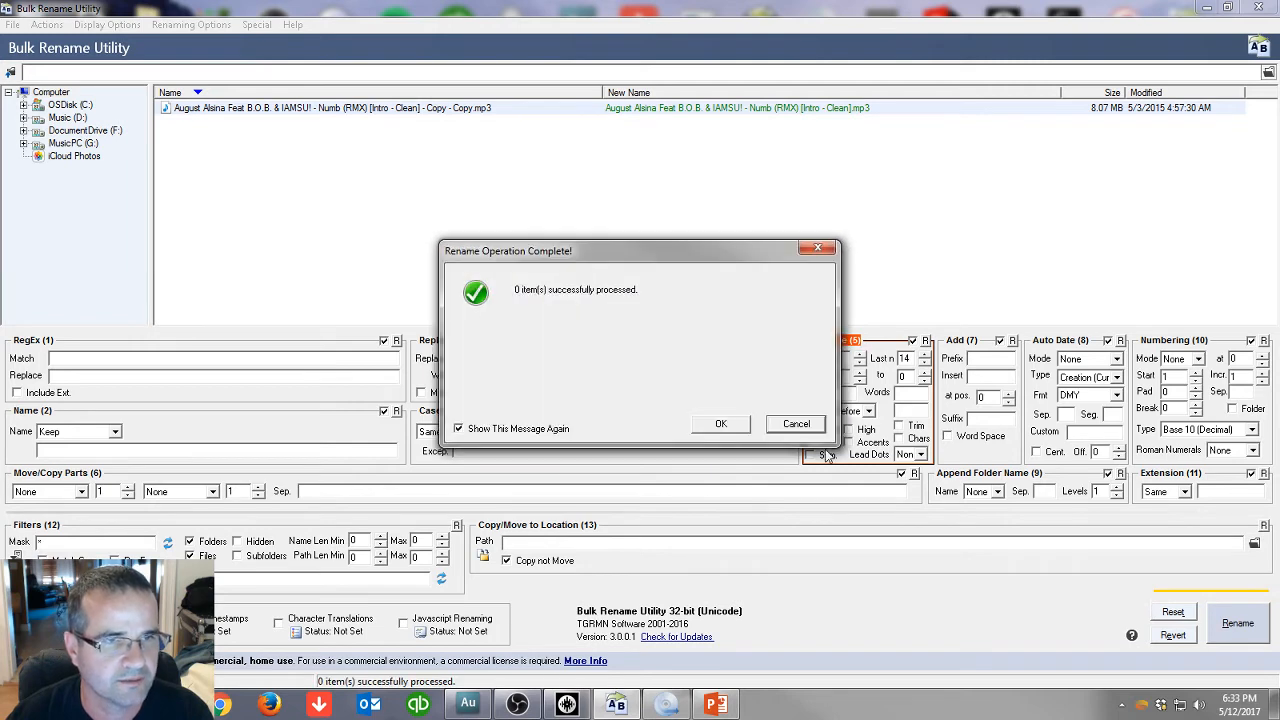
left_click(745, 424)
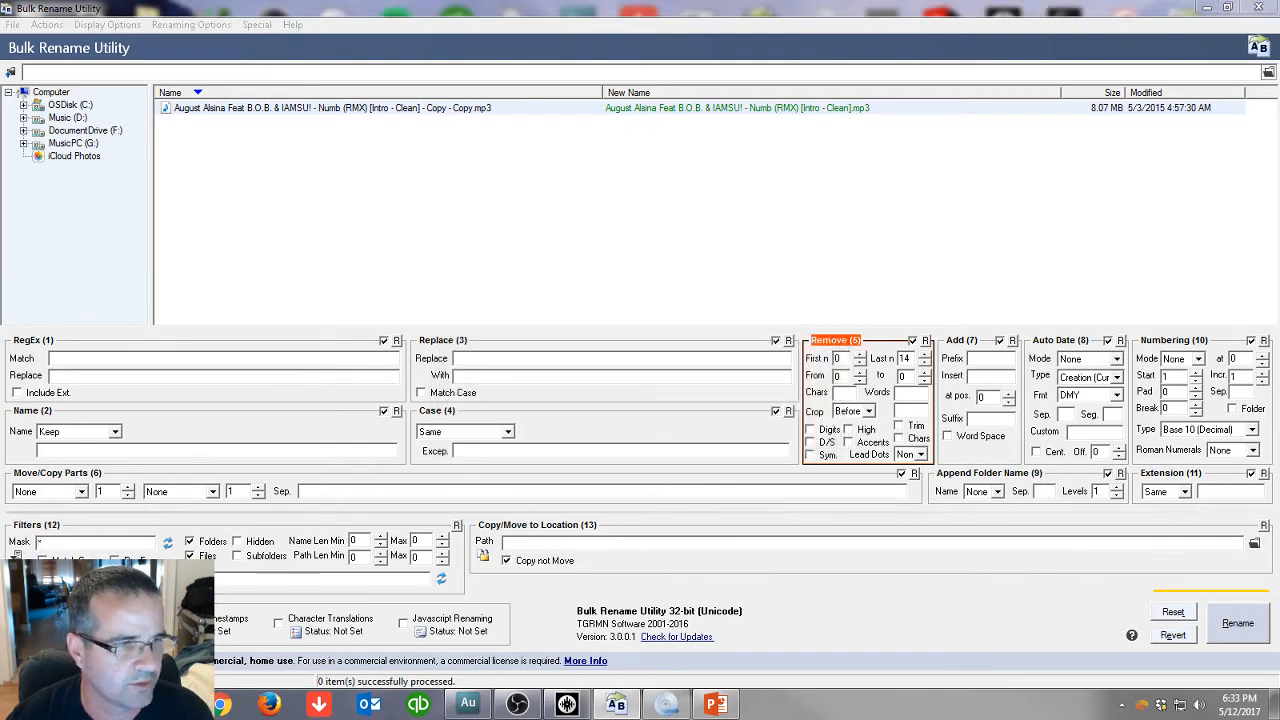
Delete the duplicate B.O.B. song whose name ends in "Numb (RMX) [Intro - Clean]" from the August folder.
mouse_move(467, 704)
left_click(452, 636)
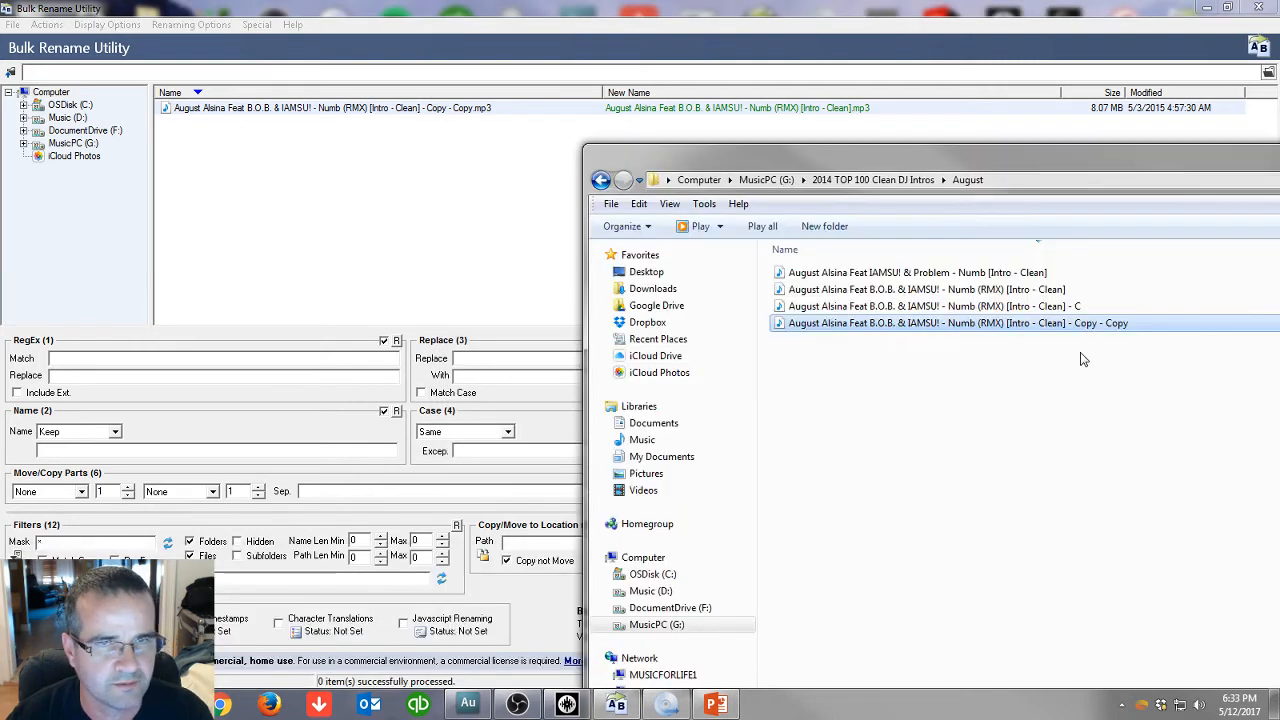
left_click(1082, 308)
left_click(1088, 327)
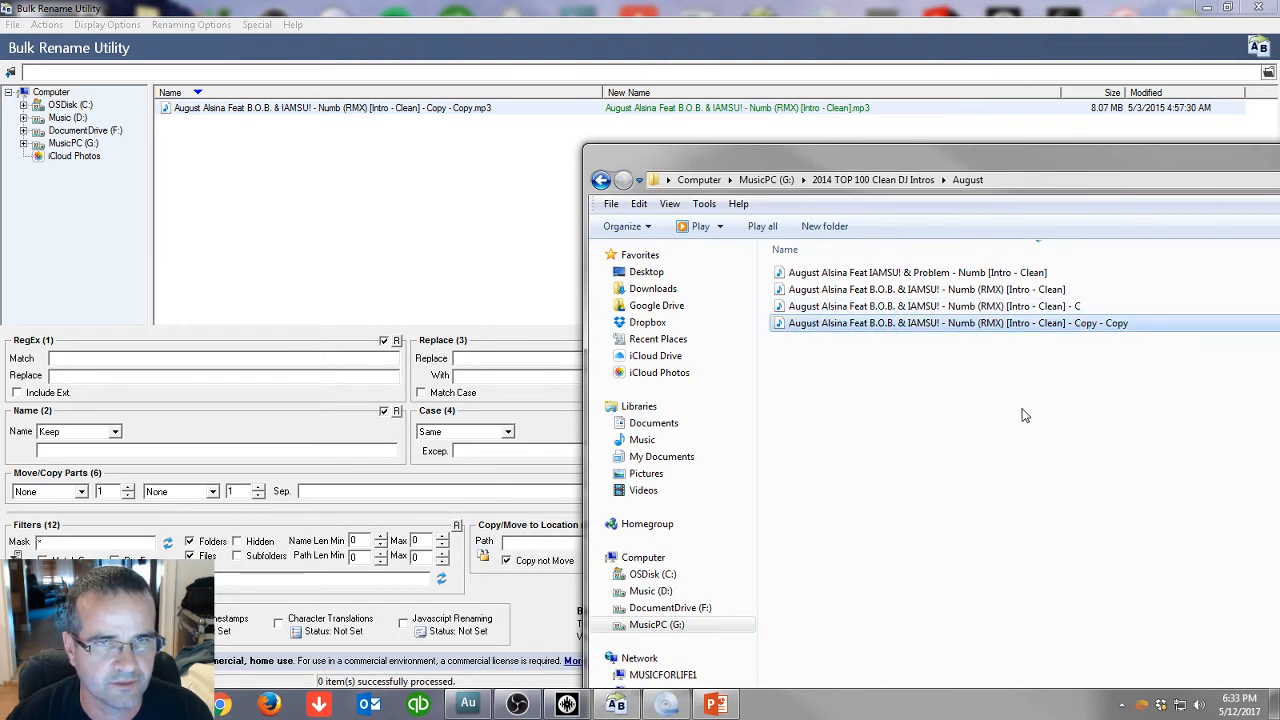
left_click(1075, 309)
left_click(1038, 291)
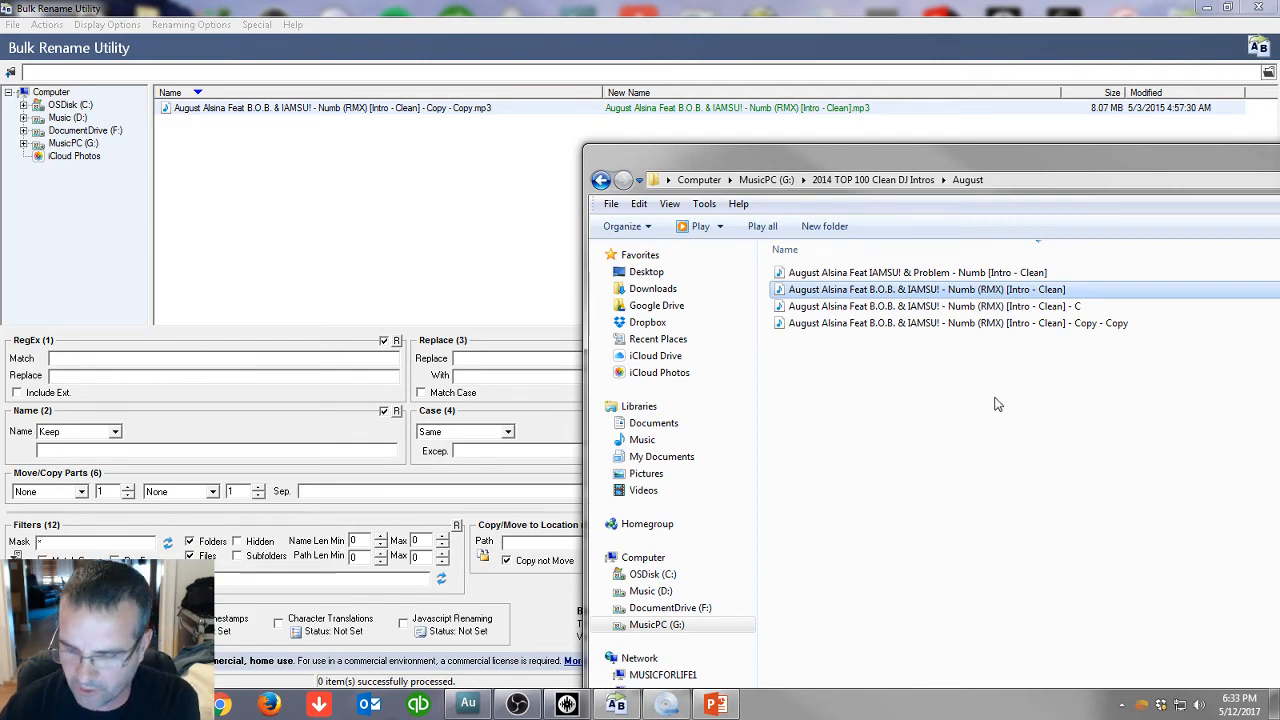
key("Delete")
left_click(703, 417)
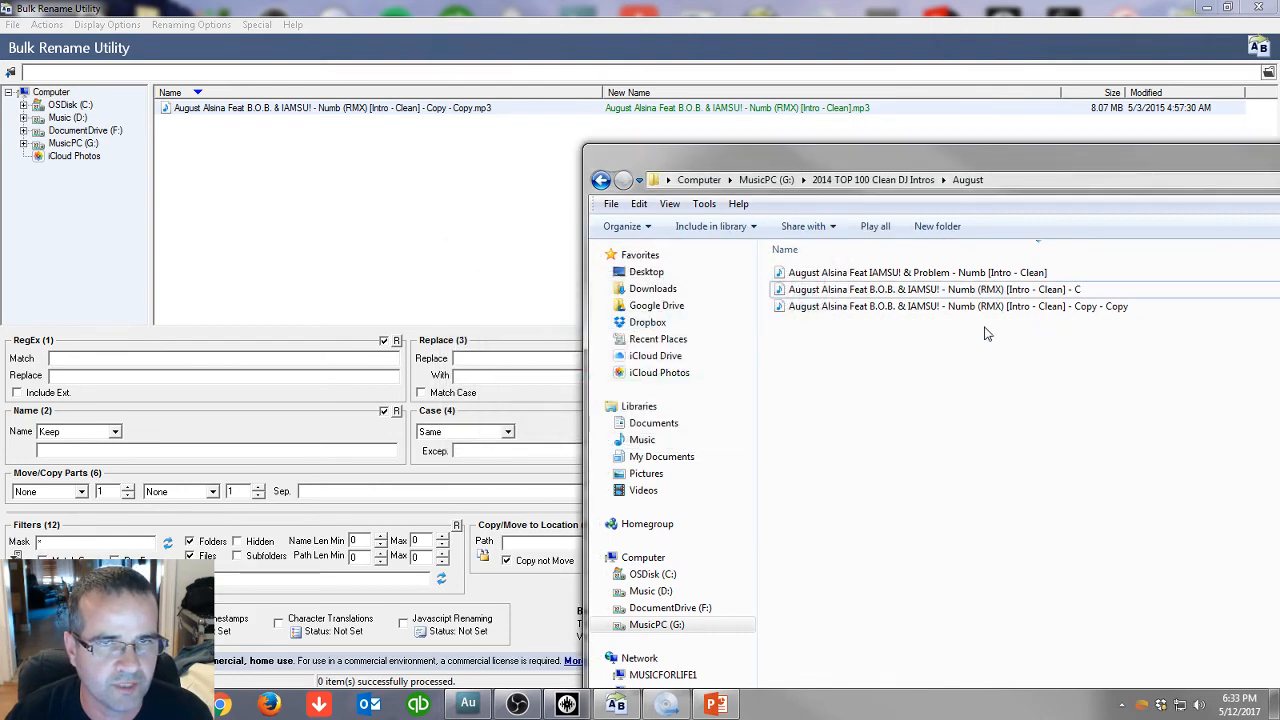
Delete the "IAMSU! & Problem" song and the RMX song ending in "- C" from the August folder.
left_click_drag(765, 295, 775, 272)
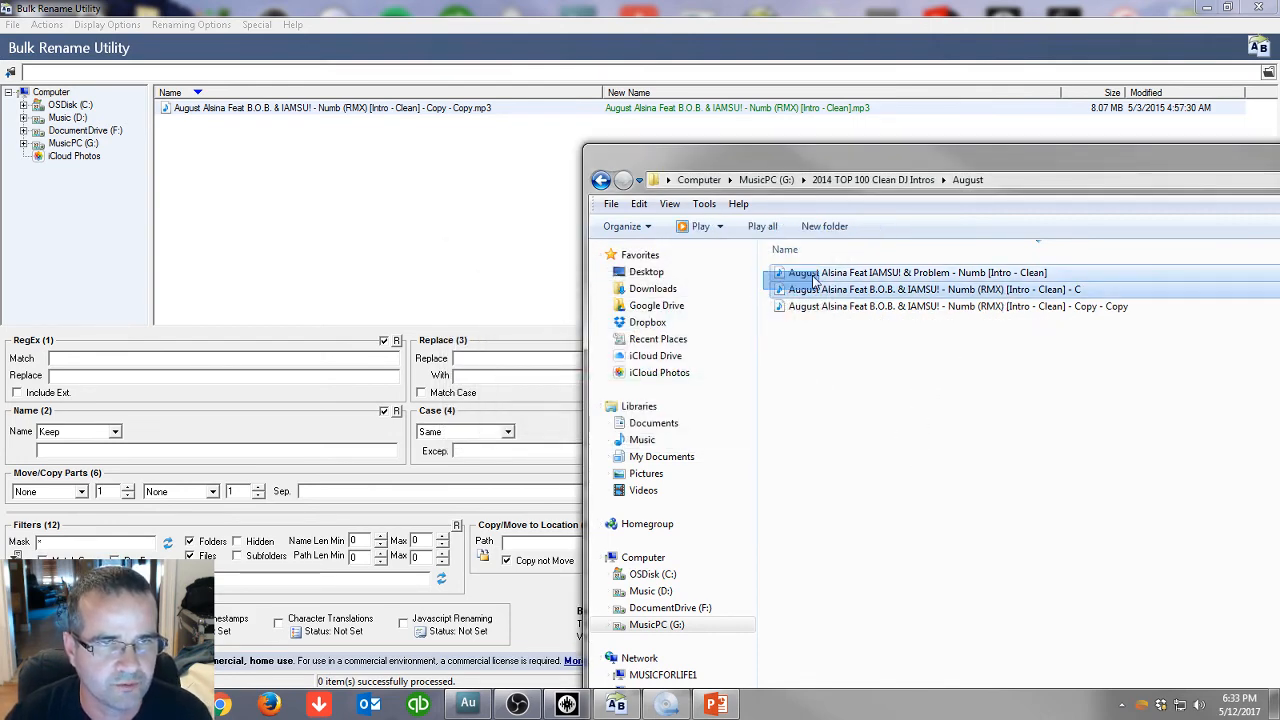
key("Delete")
left_click(703, 364)
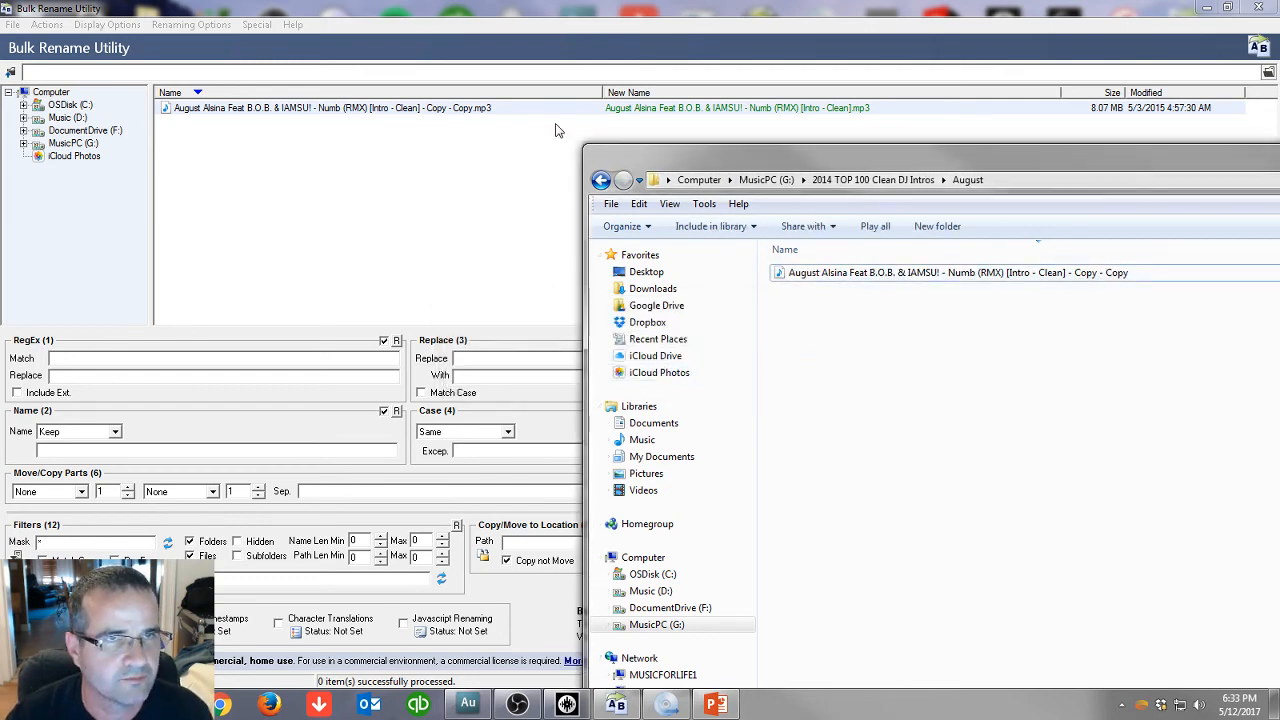
Select the "- Copy - Copy" song in the rename list and set the number of last characters to remove to 30.
left_click(506, 137)
left_click(697, 108)
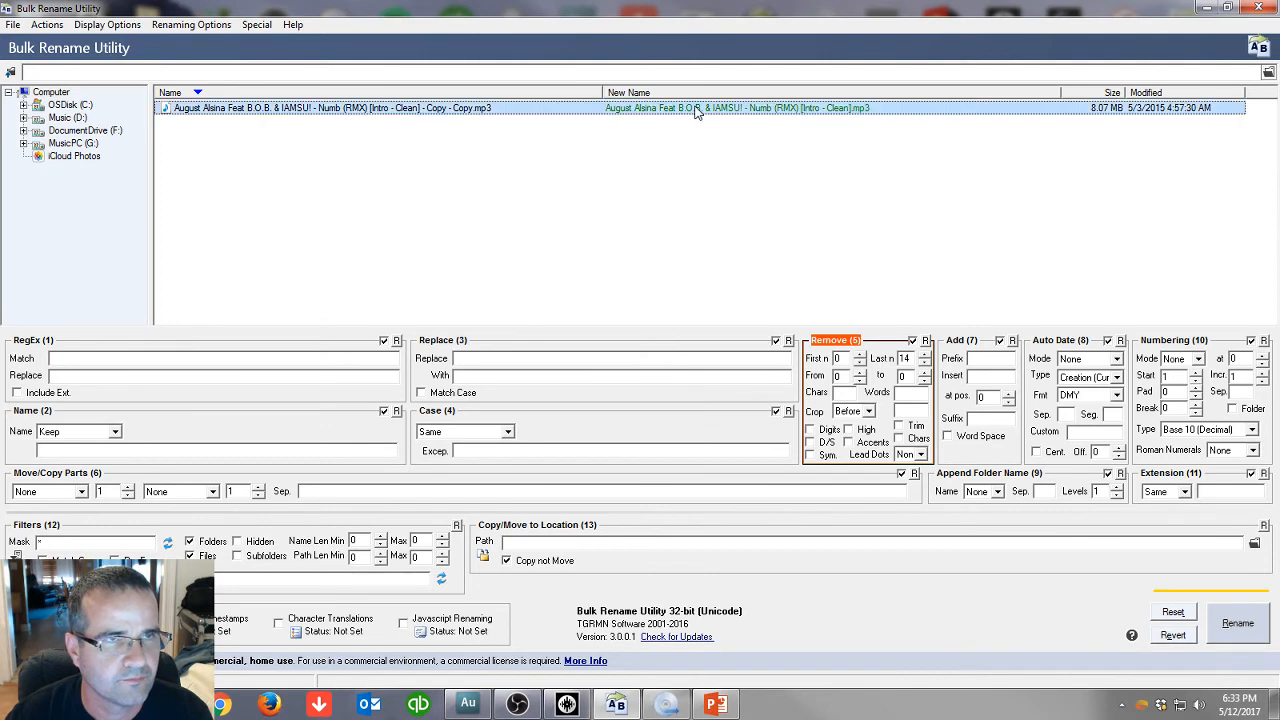
left_click(924, 358)
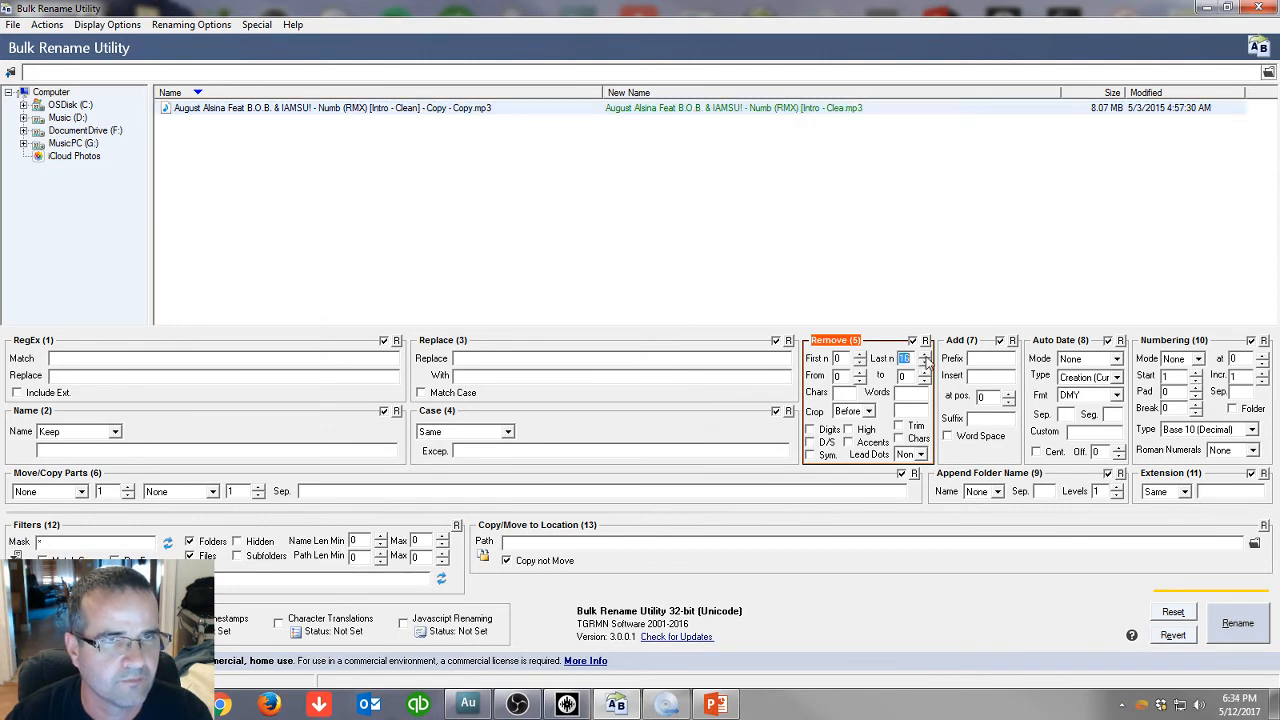
left_click(924, 357)
left_click(924, 357)
left_click(924, 357)
left_click(924, 357)
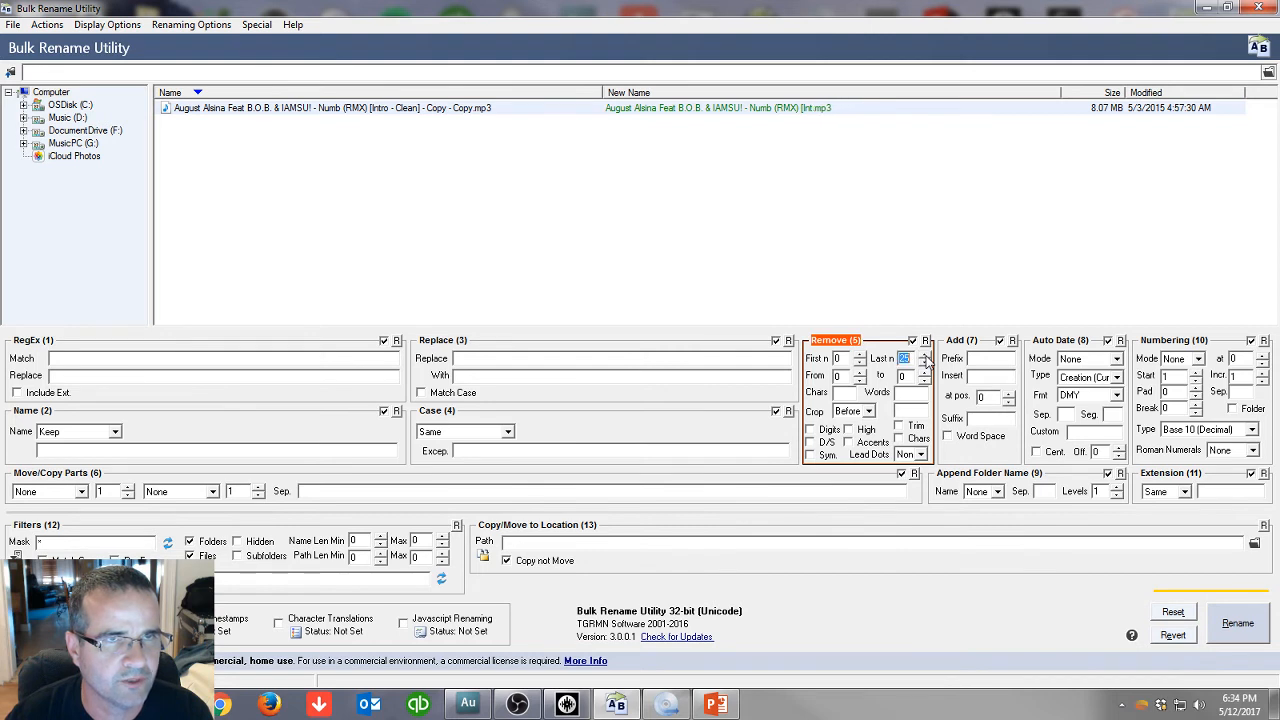
left_click(924, 357)
left_click(924, 357)
left_click(924, 357)
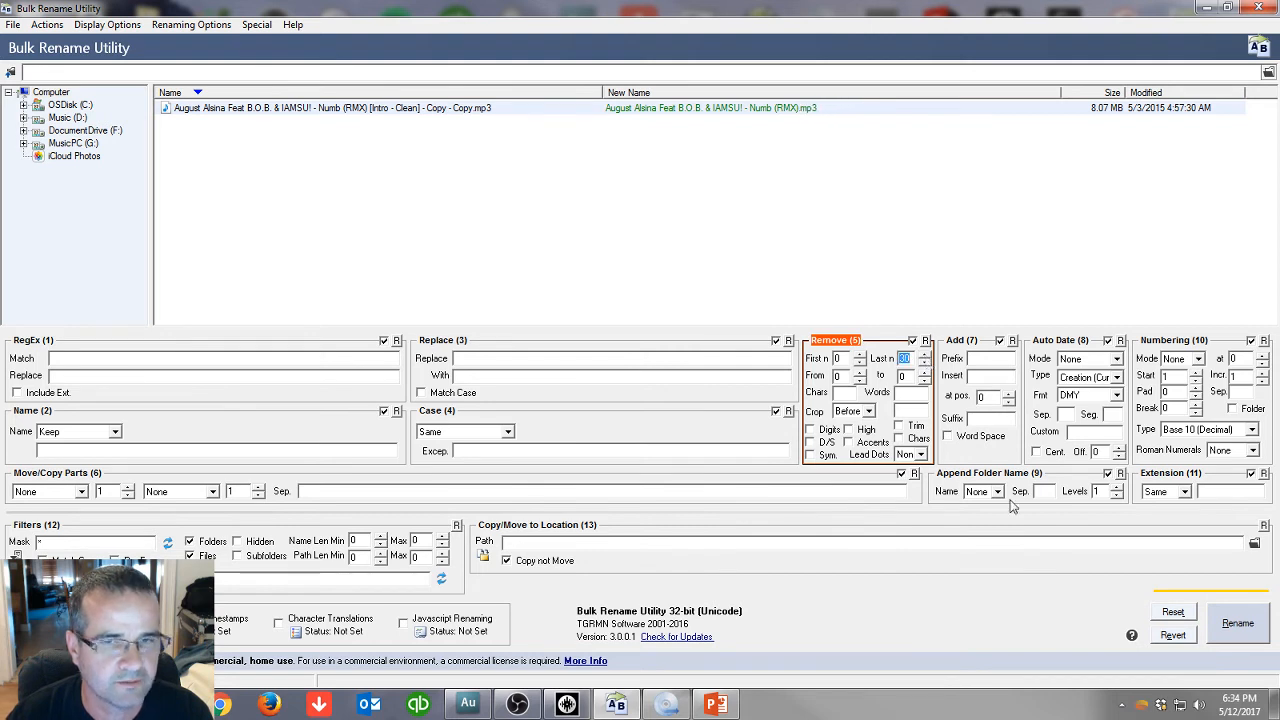
Rename the remaining song with its last 30 characters removed and check its name in the August folder.
left_click(1236, 624)
left_click(742, 428)
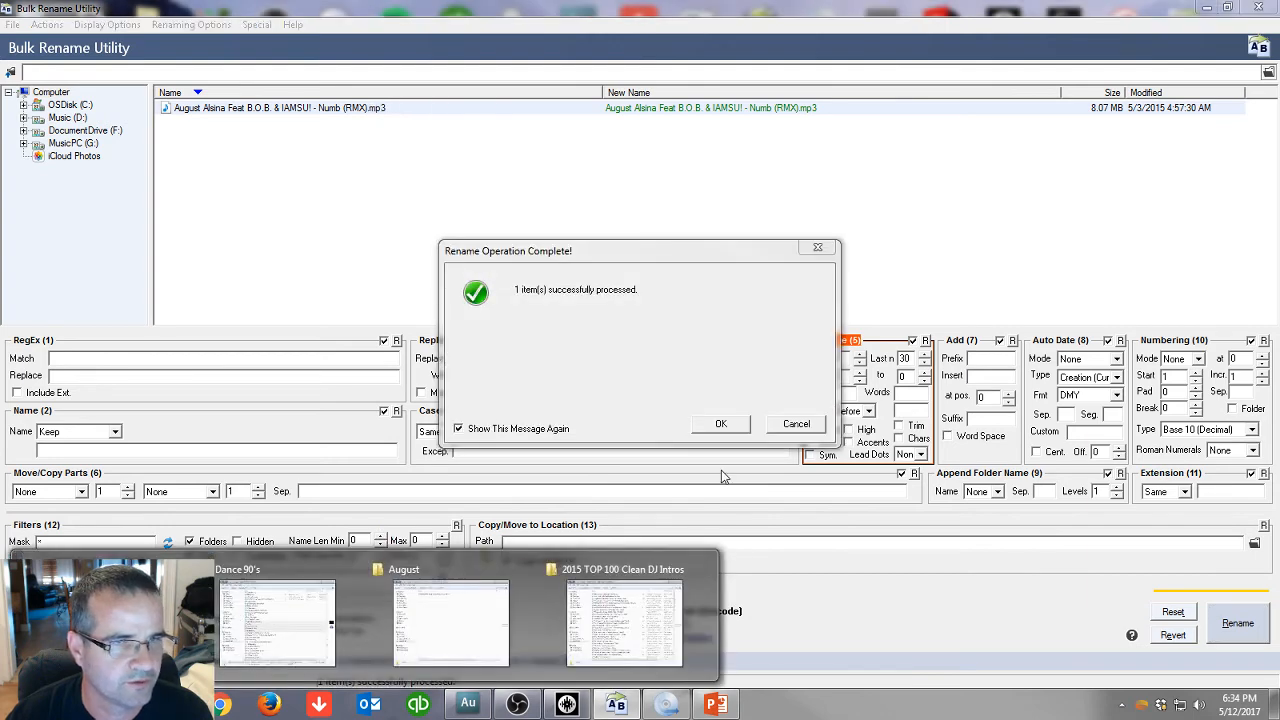
left_click(712, 426)
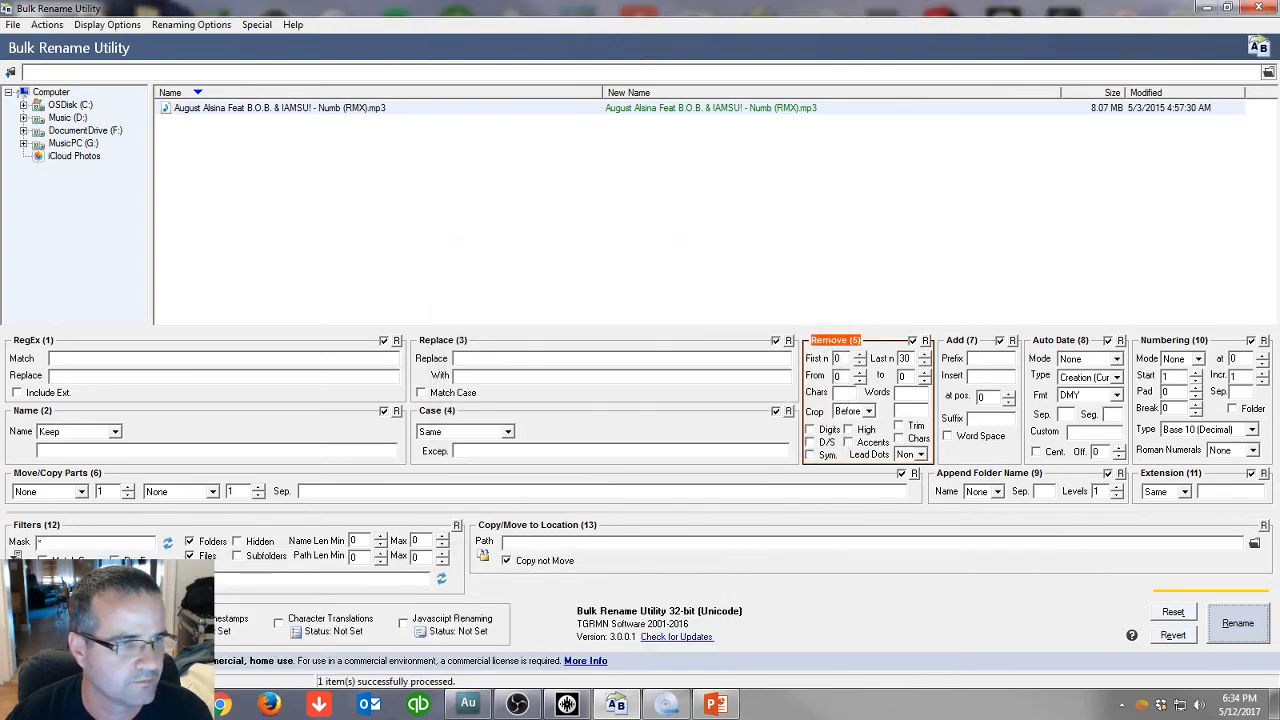
mouse_move(665, 704)
left_click(400, 643)
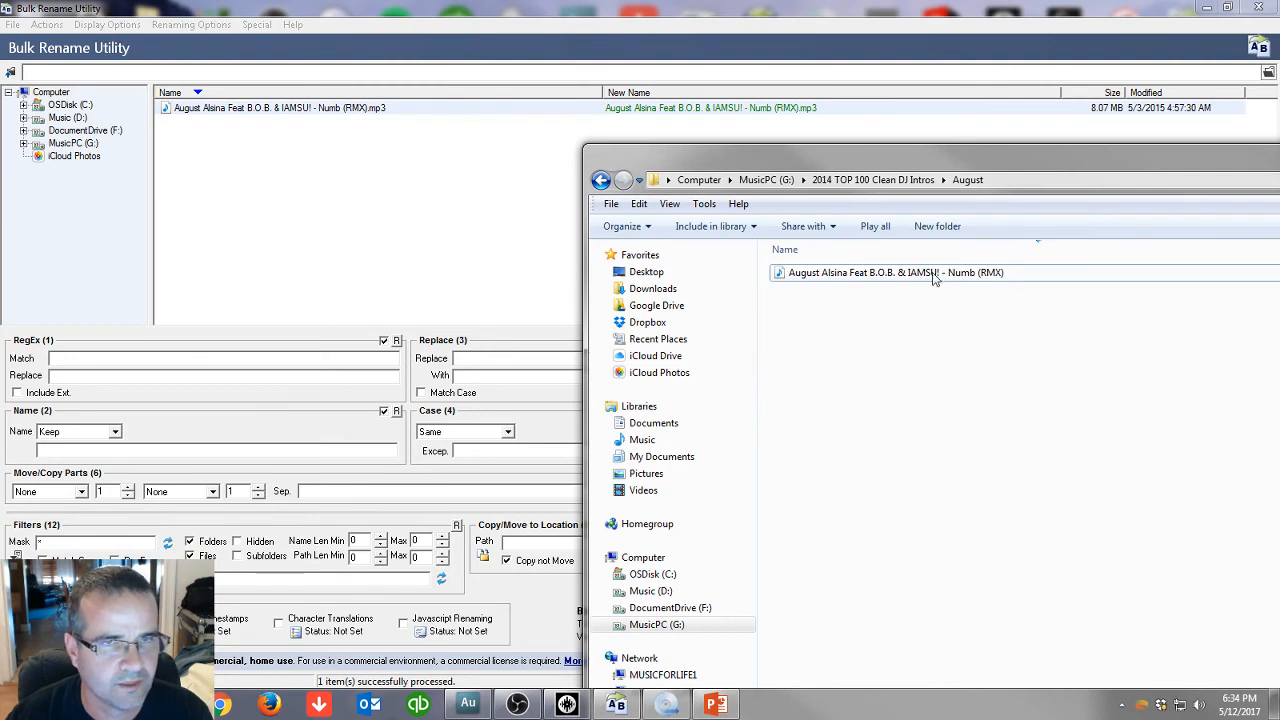
Inspect the full file name of the remaining song in the August folder in edit mode without changing it.
left_click(1008, 281)
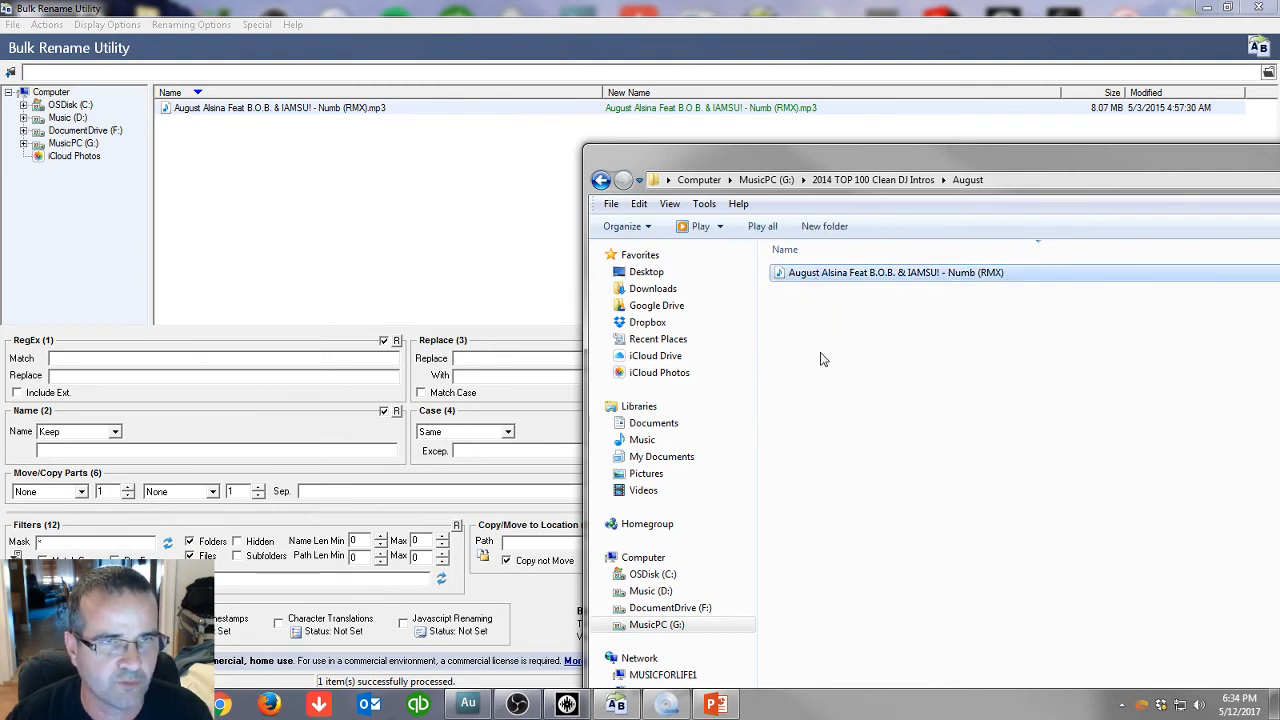
key("F2")
left_click(790, 277)
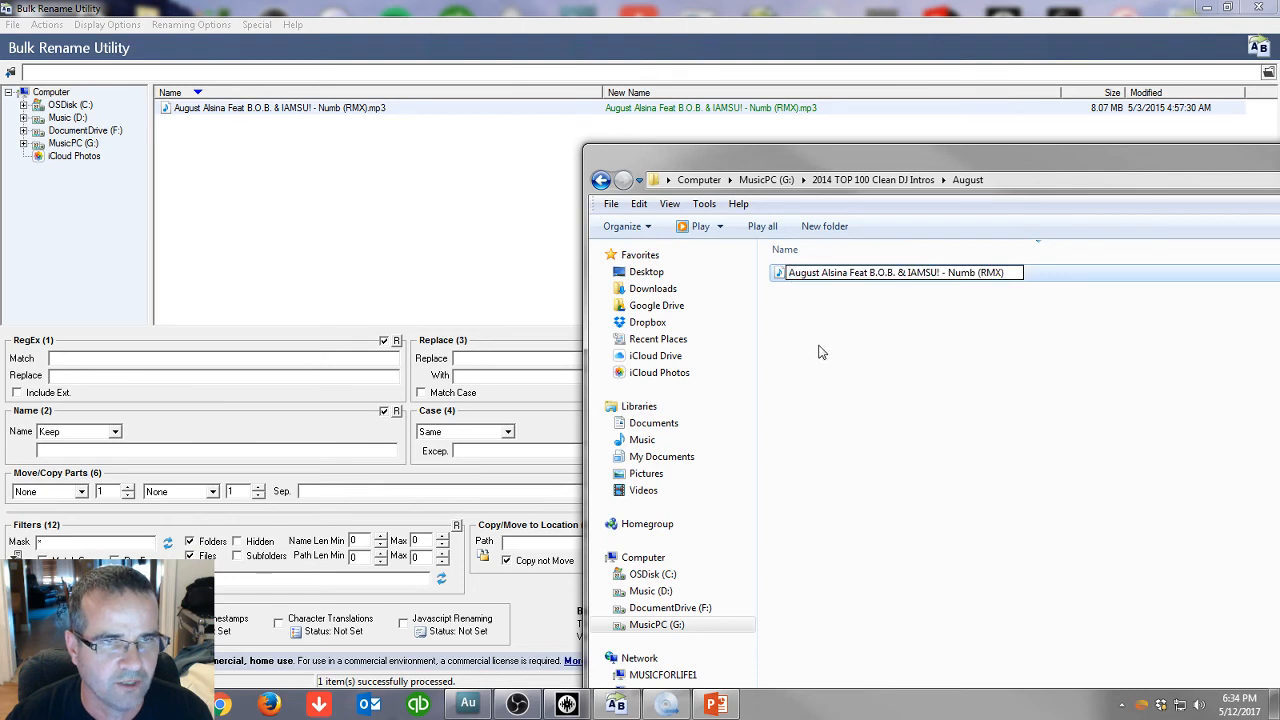
left_click(851, 305)
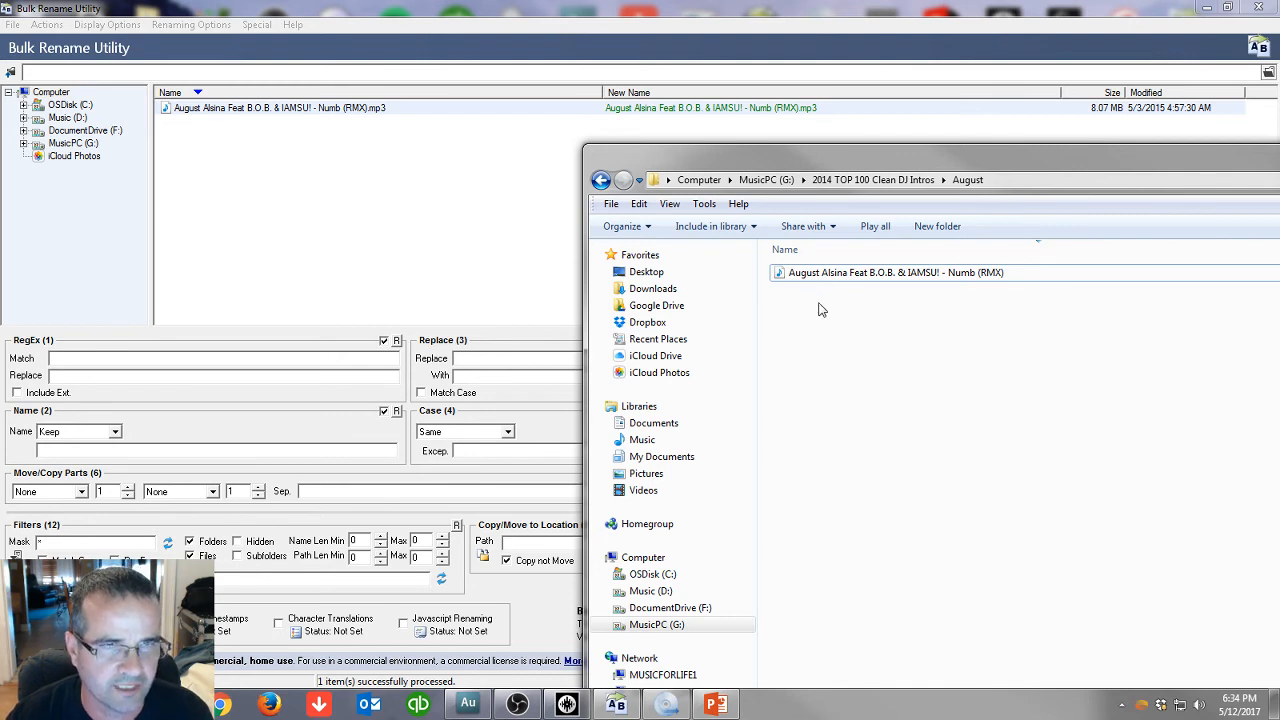
Close the August folder window and minimize Bulk Rename Utility to reveal the desktop.
left_click_drag(1060, 157, 710, 136)
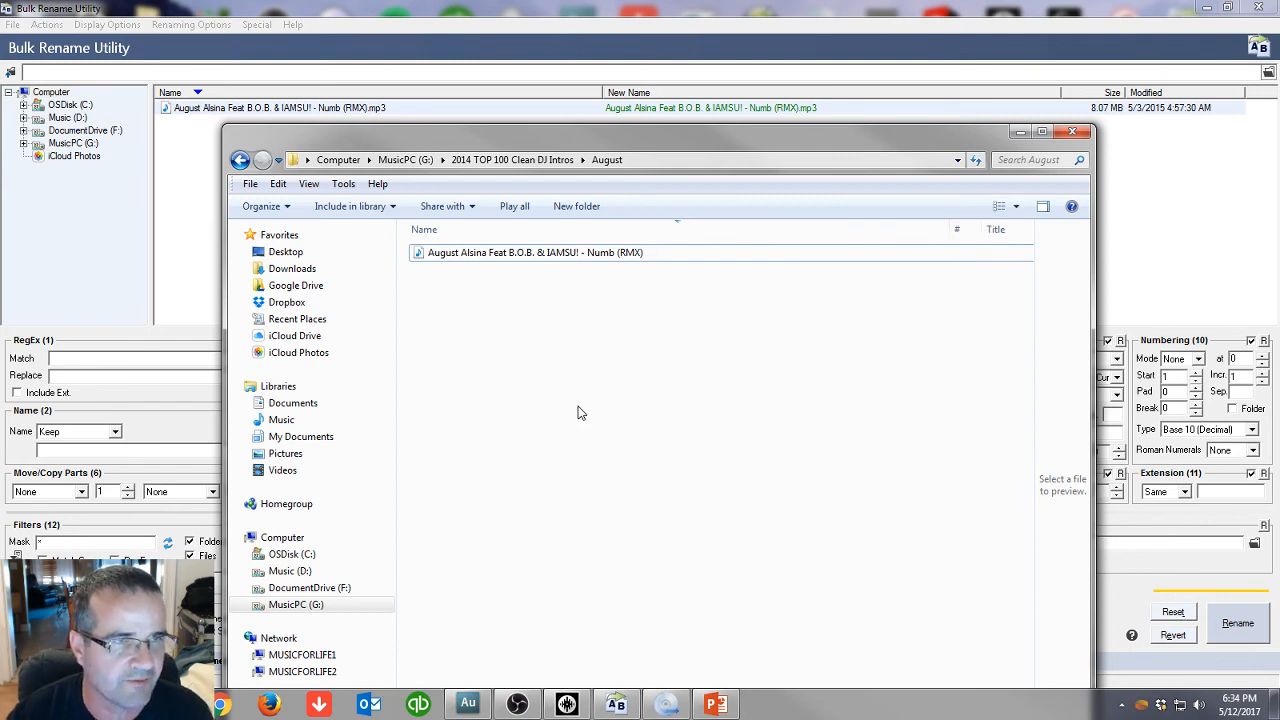
left_click(1073, 133)
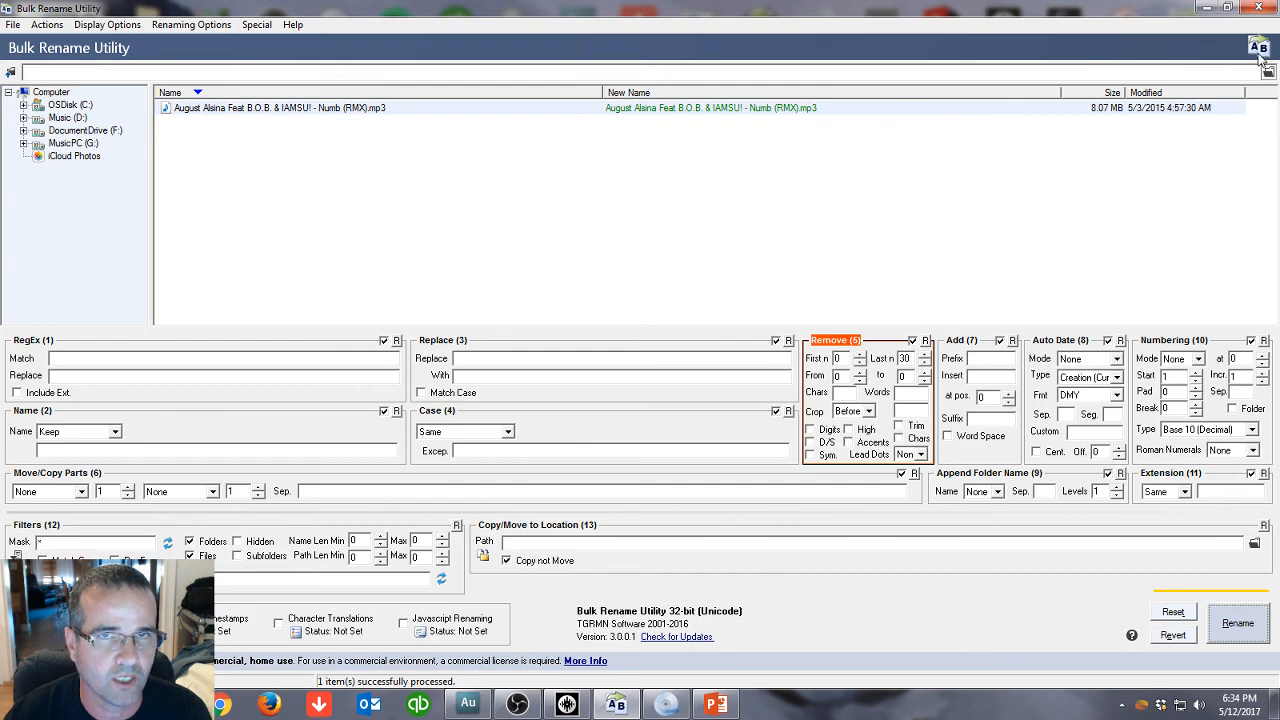
left_click(1208, 8)
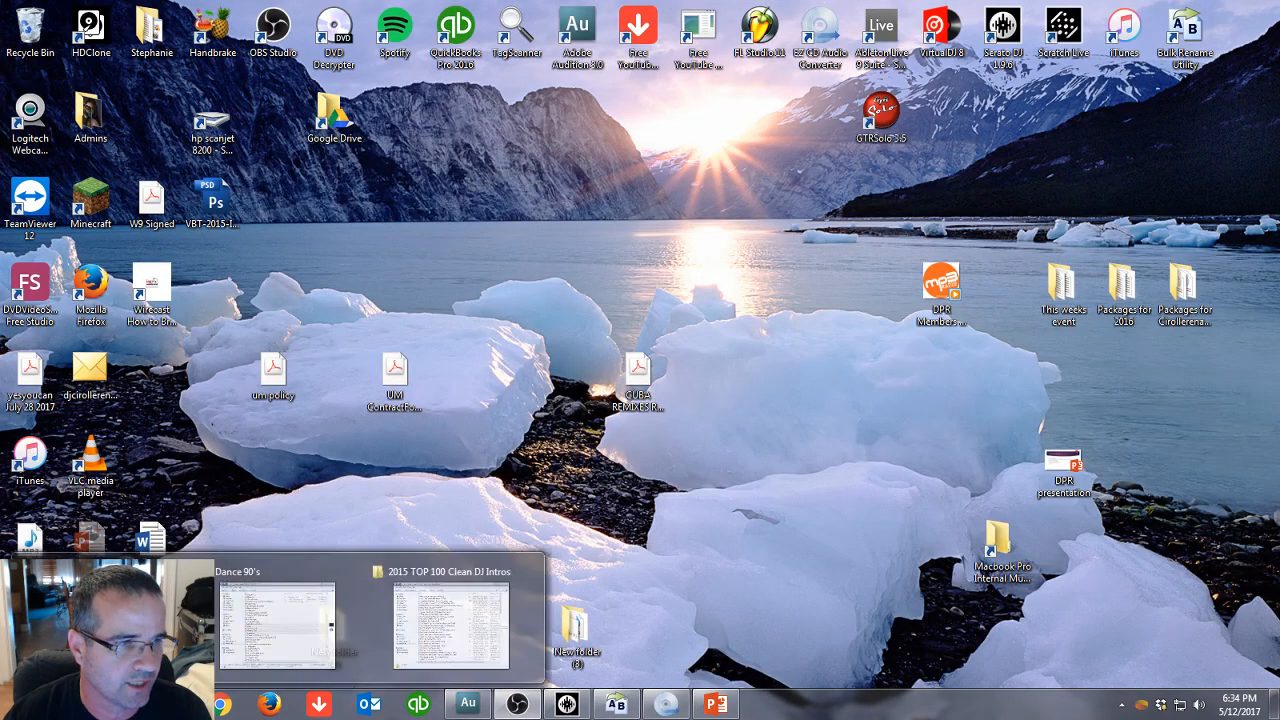
Switch to the open Dance 90's folder and look through the song names that begin with track numbers.
left_click(278, 668)
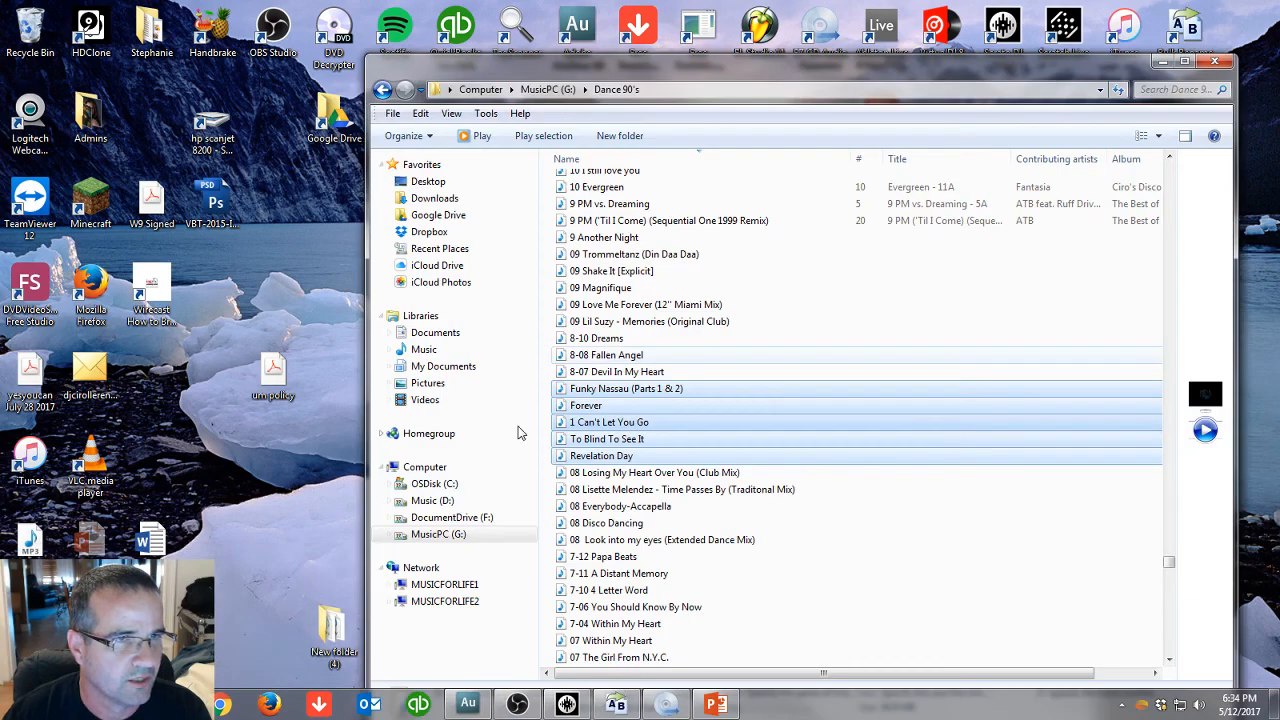
scroll(655, 283, "up", 6)
scroll(655, 283, "up", 10)
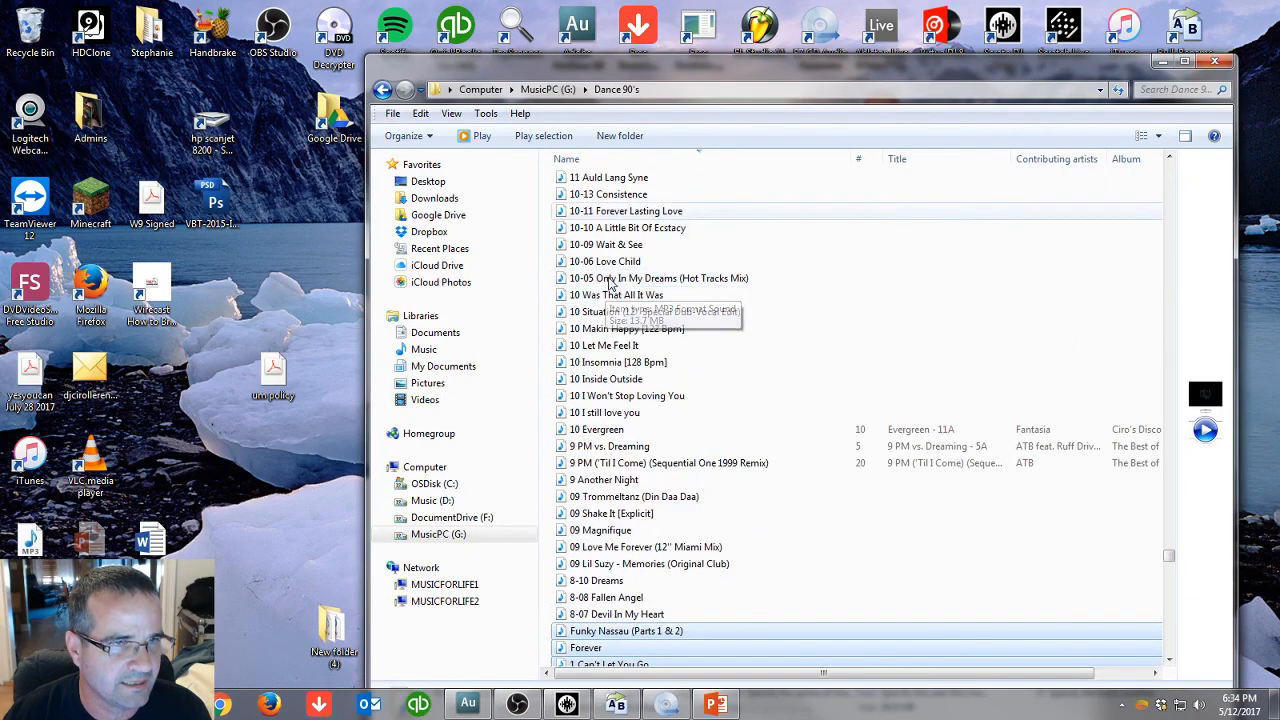
scroll(620, 345, "up", 1)
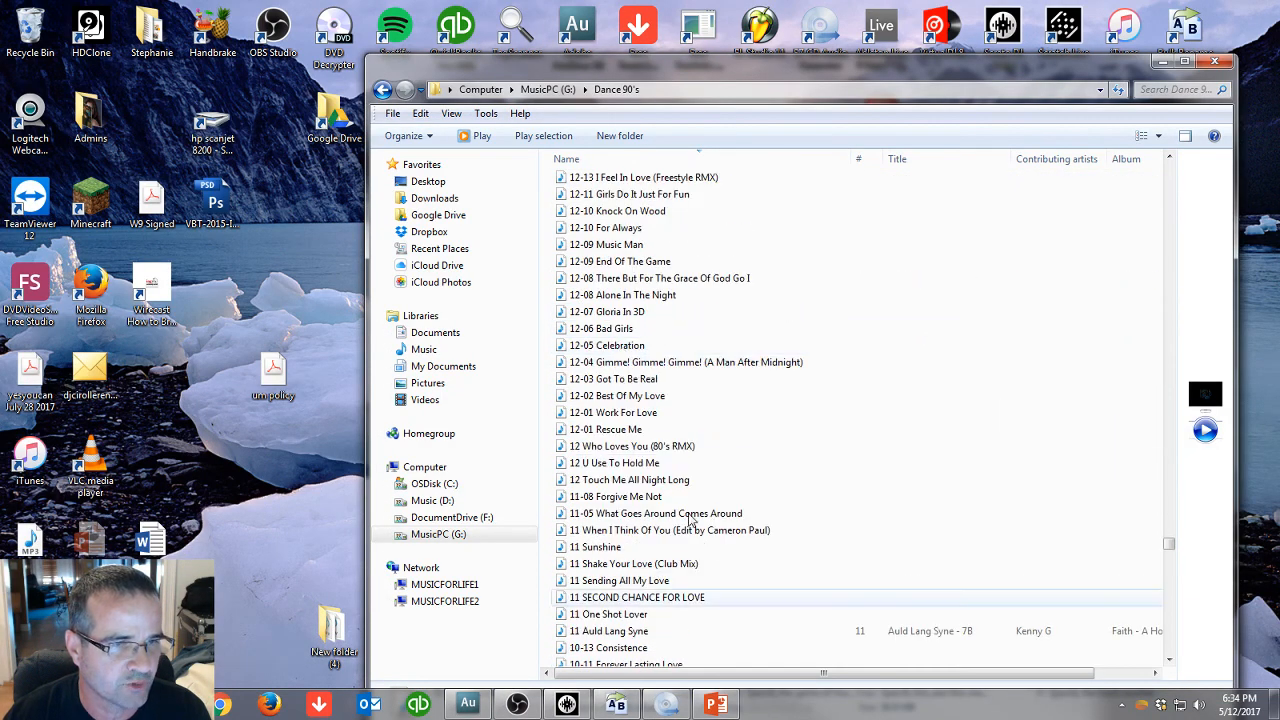
Switch to the 2015 TOP 100 Clean DJ Intros folder and review how its song names are formatted.
mouse_move(170, 704)
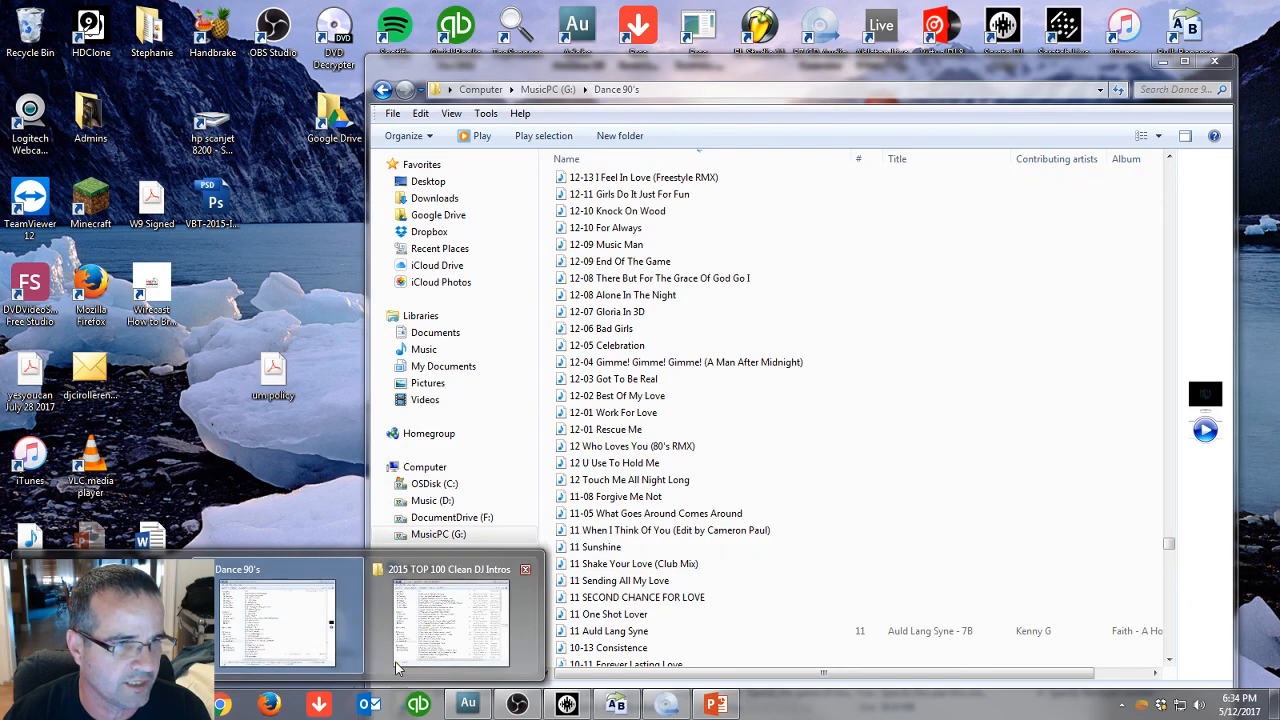
left_click(450, 620)
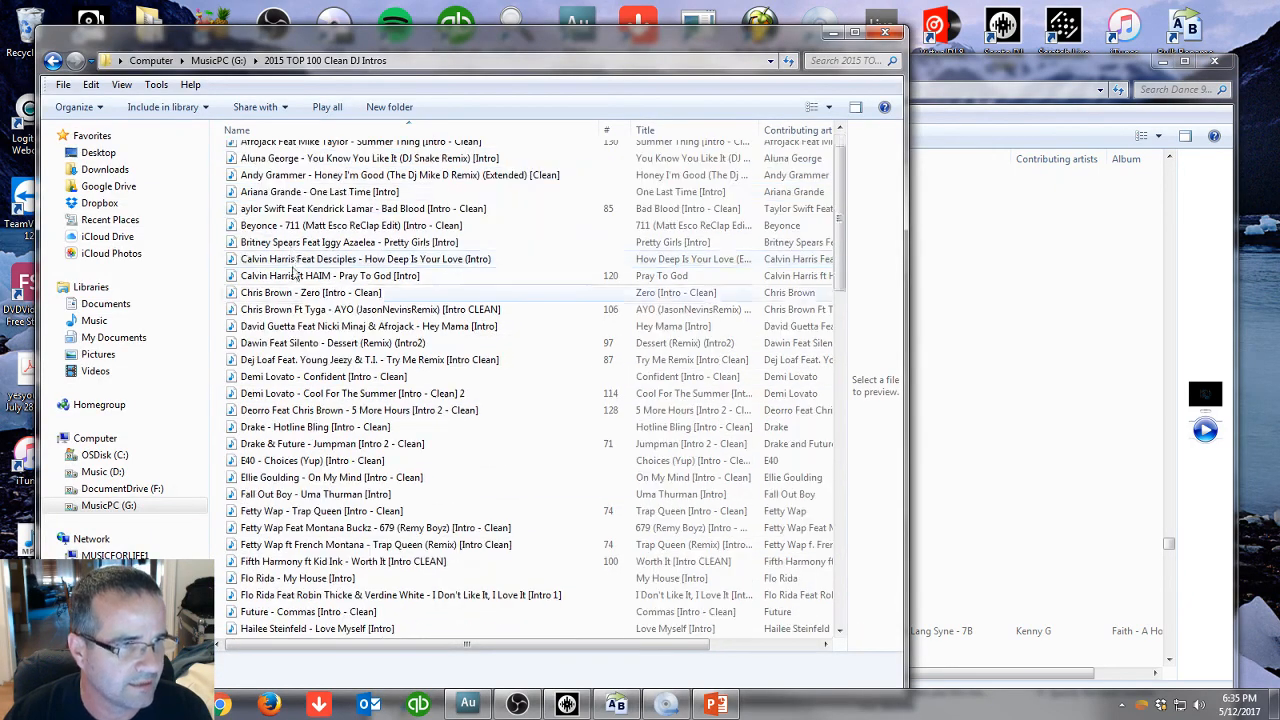
scroll(325, 205, "down", 15)
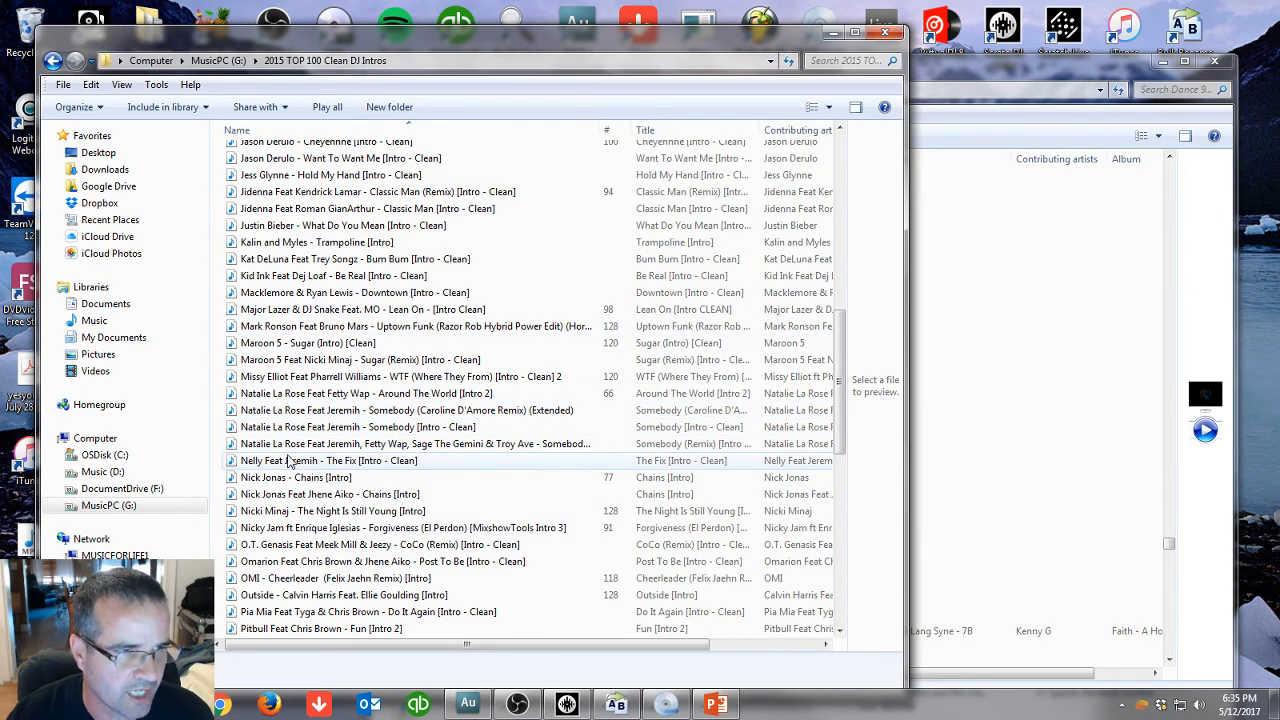
scroll(300, 580, "down", 7)
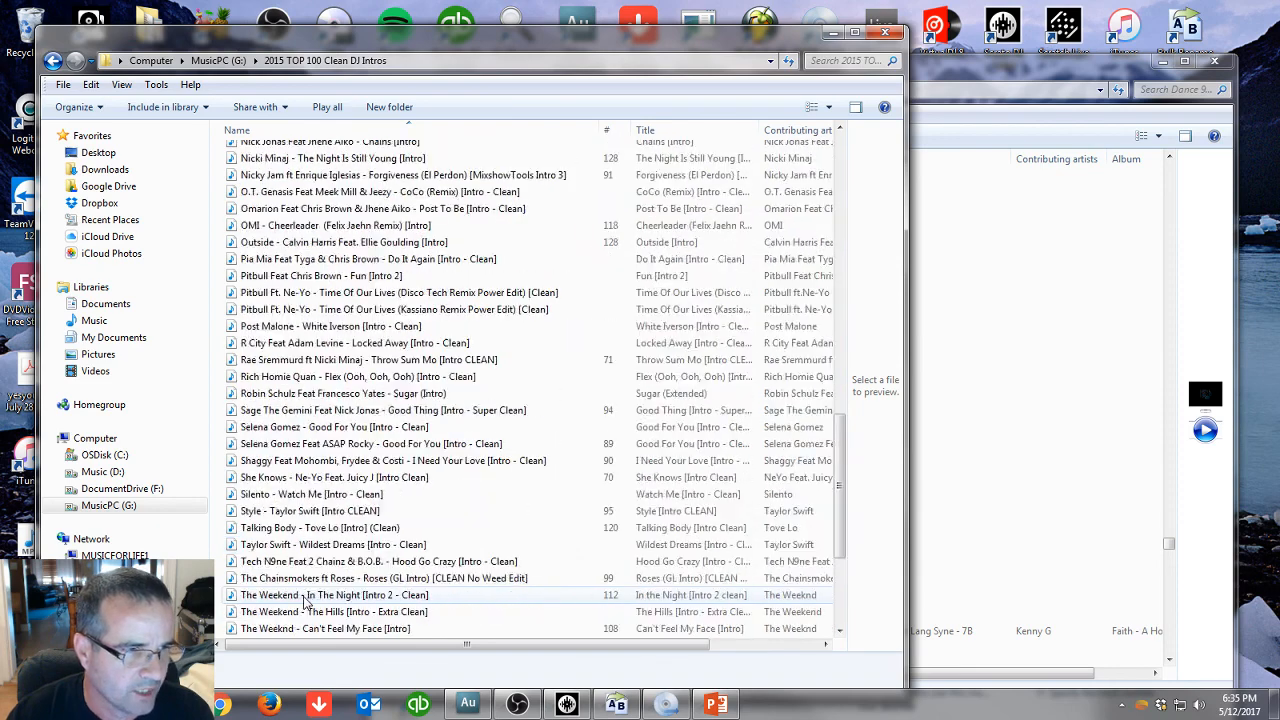
scroll(305, 600, "down", 1)
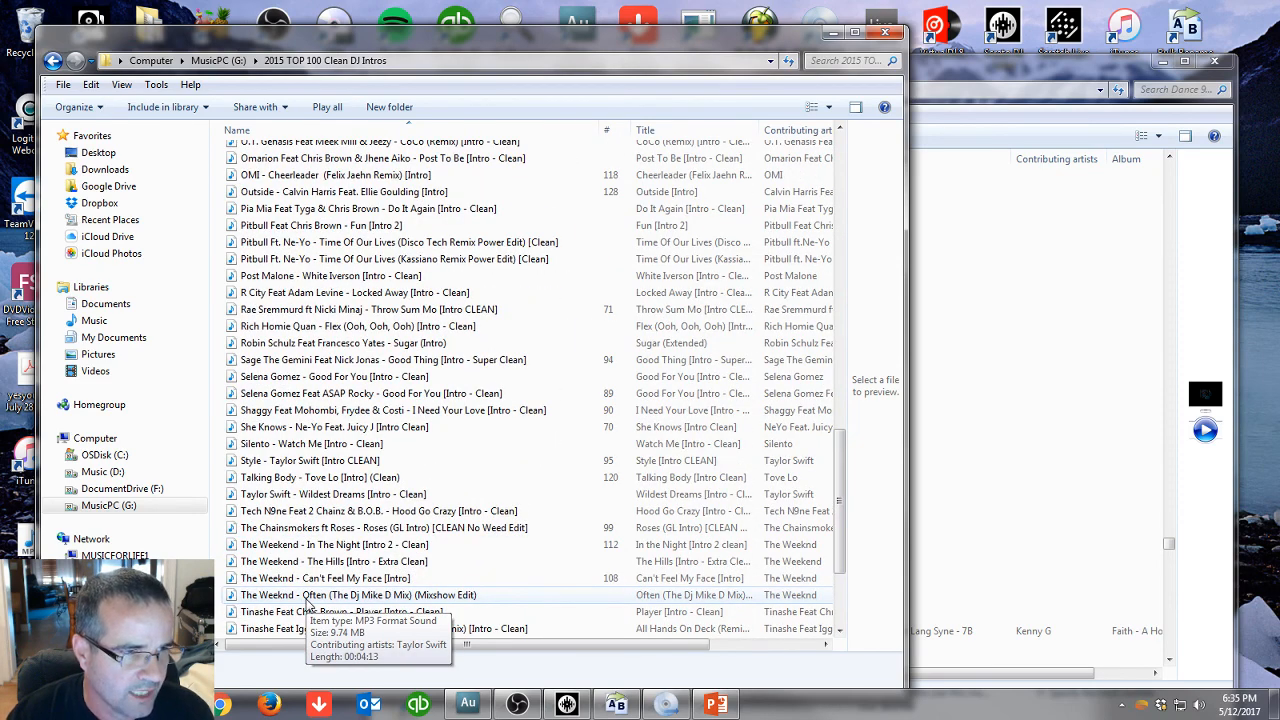